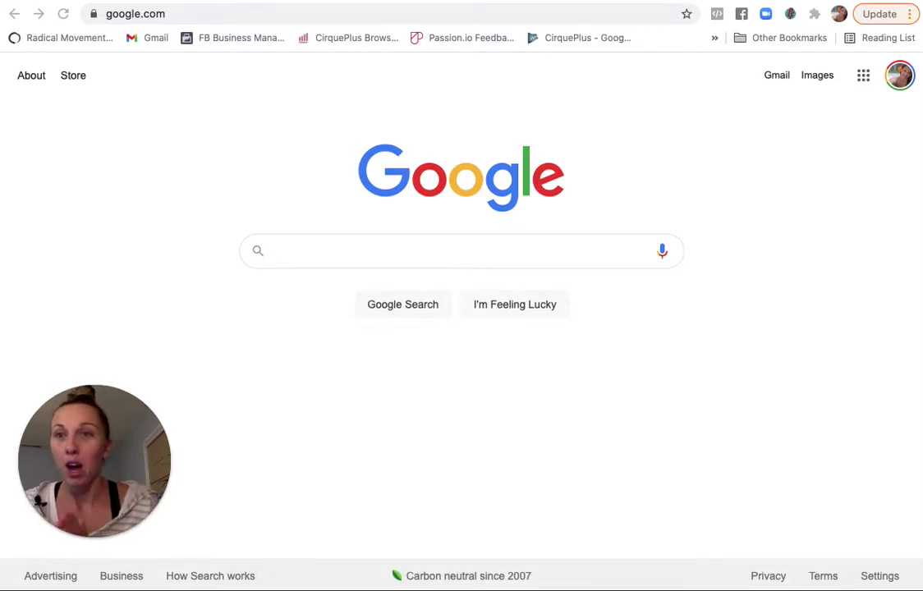
Switch to the CirquePlus site and scroll its Discover page past the Phrase Vault Trial offer.
{"action": "left_click", "coordinate": [179, 3]}
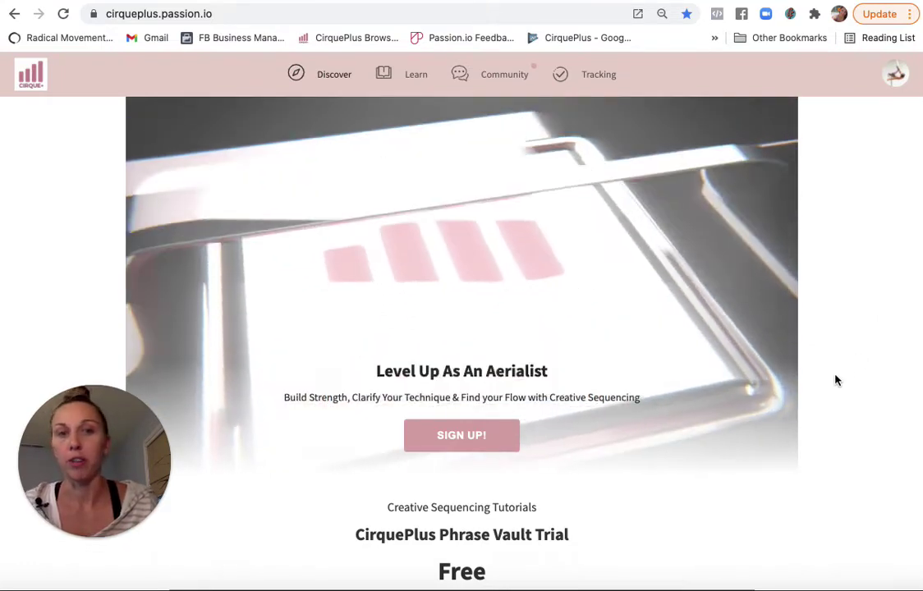
{"action": "scroll", "coordinate": [836, 381], "scroll_direction": "down", "scroll_amount": 3}
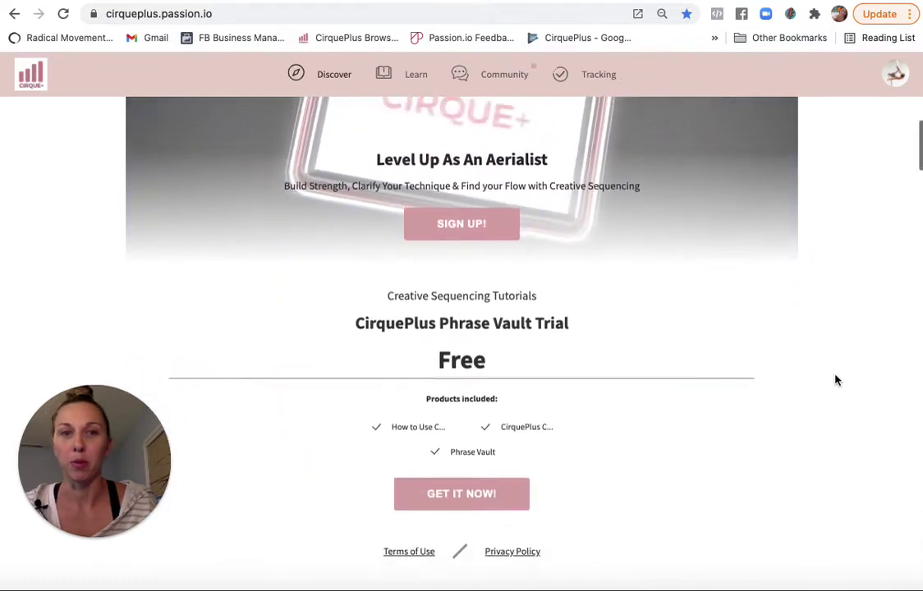
{"action": "scroll", "coordinate": [836, 380], "scroll_direction": "up", "scroll_amount": 1}
{"action": "scroll", "coordinate": [836, 381], "scroll_direction": "up", "scroll_amount": 3}
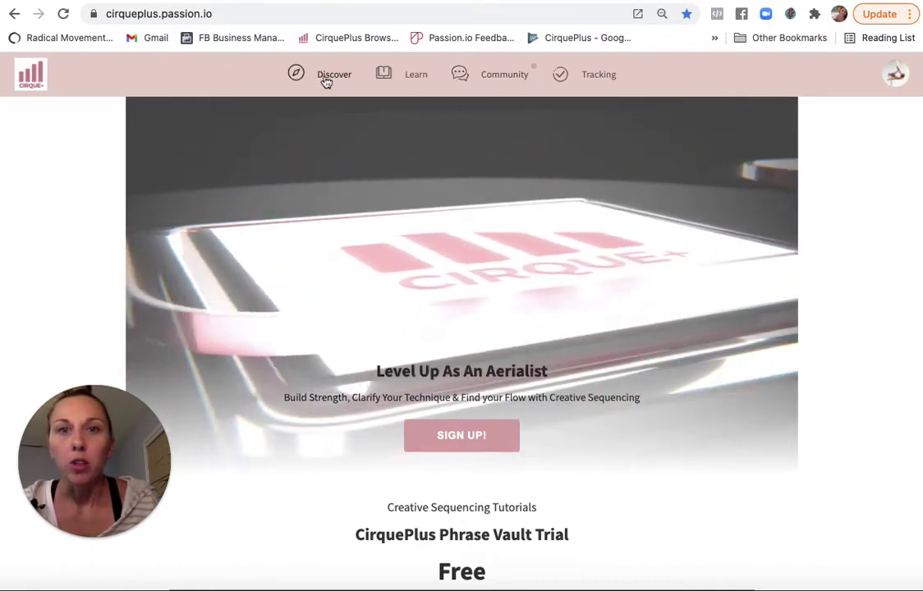
Open Learn and scroll through every course card, from How to Use CirquePlus to Phrase Vault.
{"action": "left_click", "coordinate": [400, 82]}
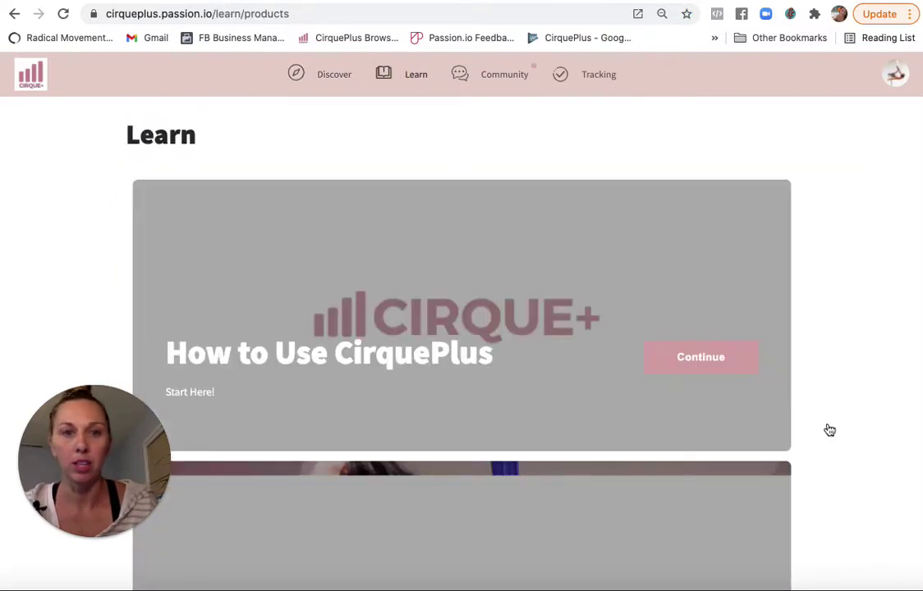
{"action": "scroll", "coordinate": [837, 442], "scroll_direction": "down", "scroll_amount": 5}
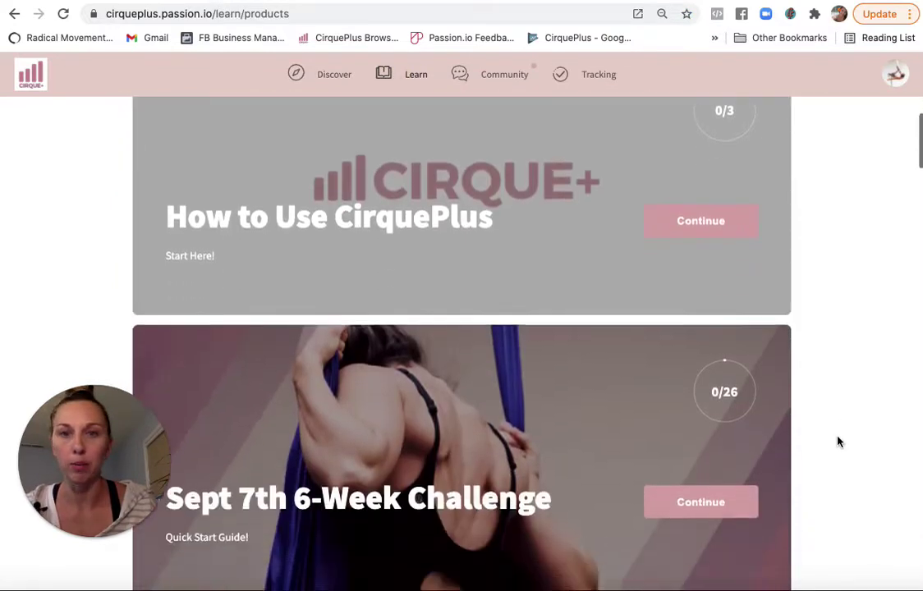
{"action": "scroll", "coordinate": [838, 442], "scroll_direction": "down", "scroll_amount": 10}
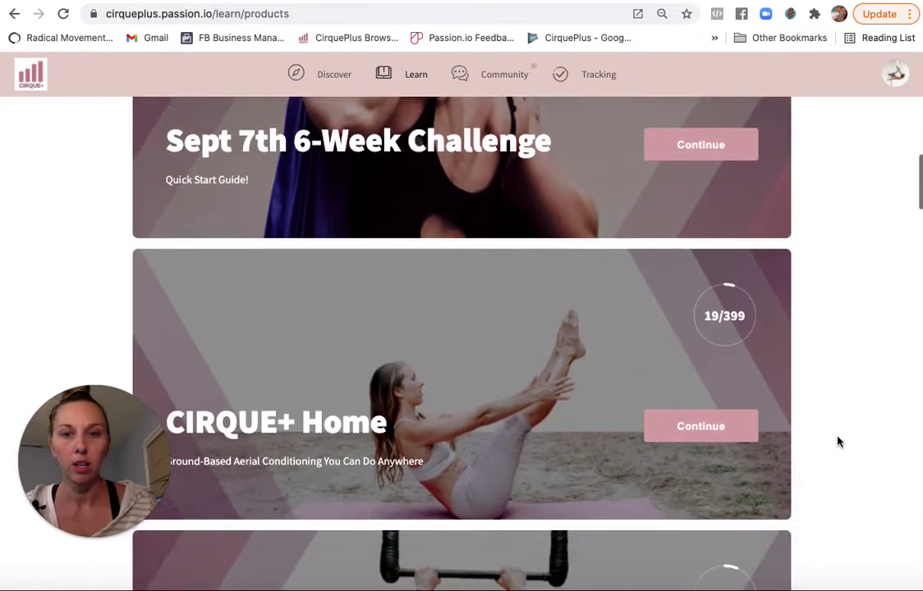
{"action": "scroll", "coordinate": [837, 442], "scroll_direction": "down", "scroll_amount": 10}
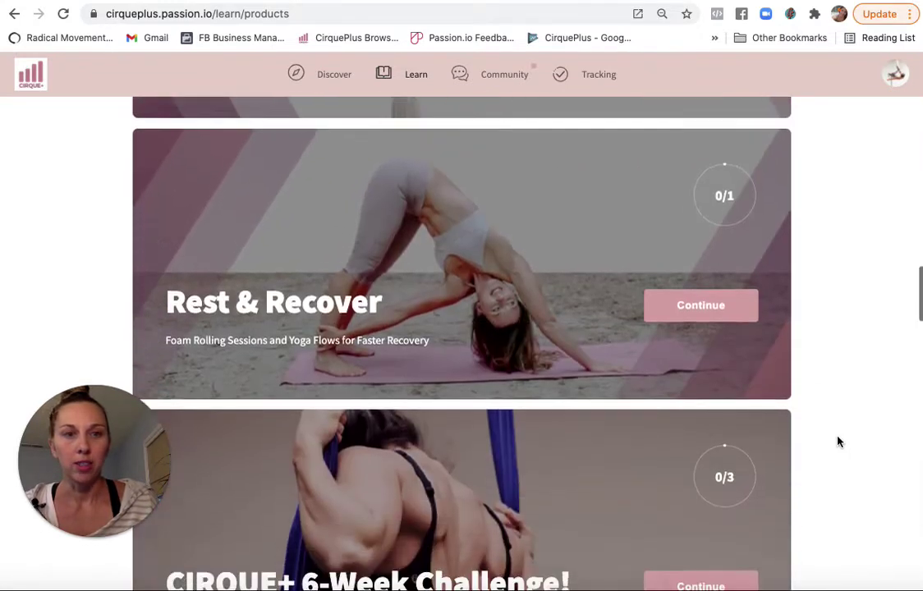
{"action": "scroll", "coordinate": [837, 442], "scroll_direction": "down", "scroll_amount": 10}
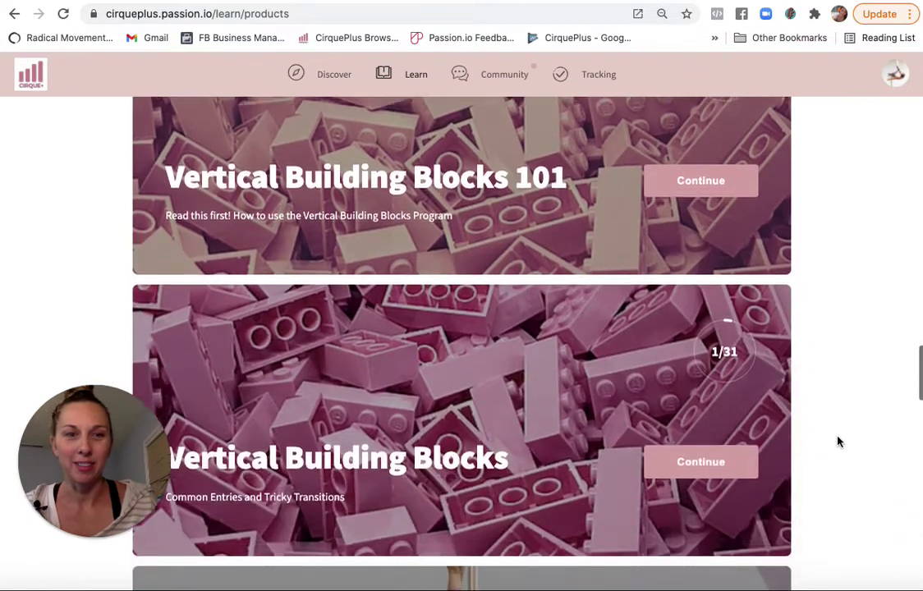
{"action": "scroll", "coordinate": [838, 442], "scroll_direction": "down", "scroll_amount": 10}
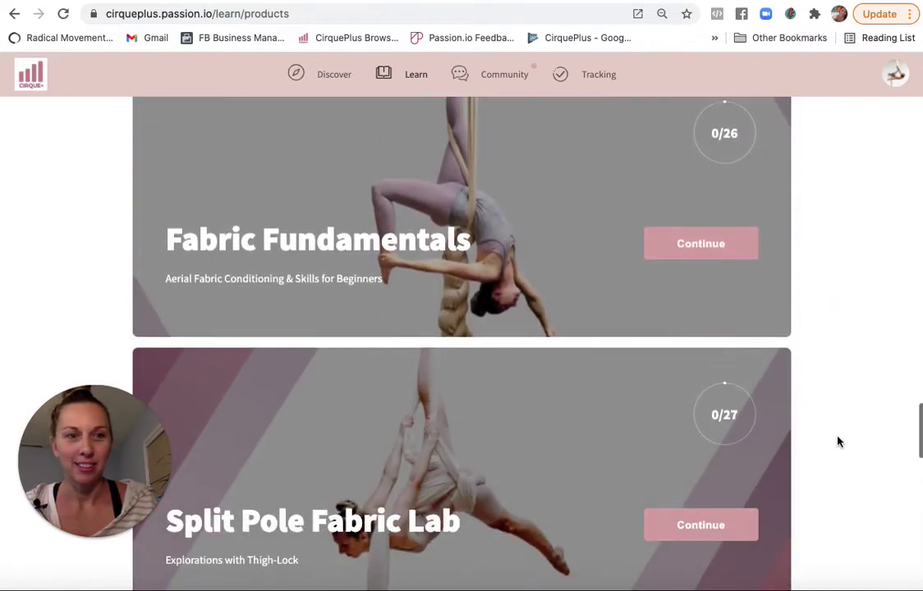
{"action": "scroll", "coordinate": [838, 442], "scroll_direction": "down", "scroll_amount": 7}
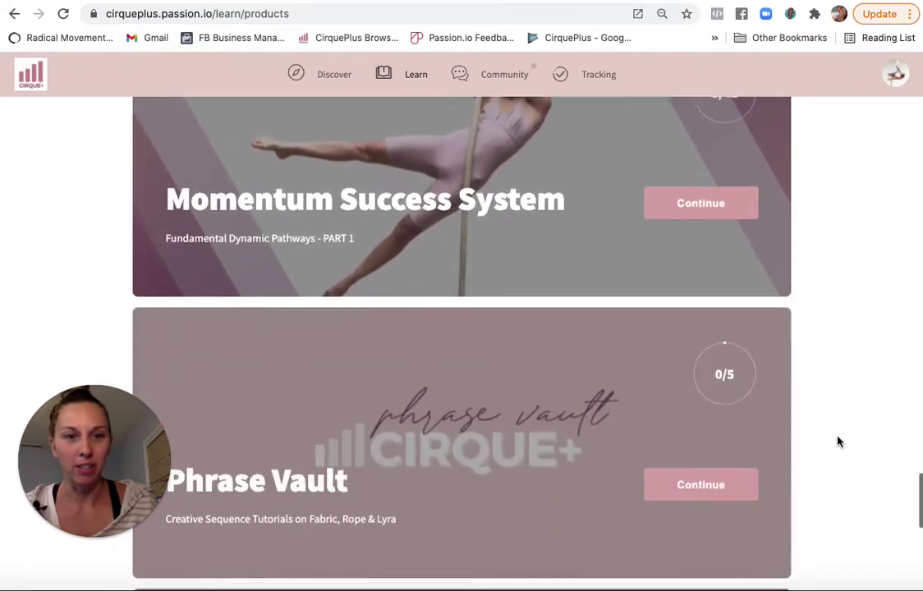
{"action": "scroll", "coordinate": [838, 442], "scroll_direction": "up", "scroll_amount": 7}
{"action": "scroll", "coordinate": [838, 442], "scroll_direction": "up", "scroll_amount": 10}
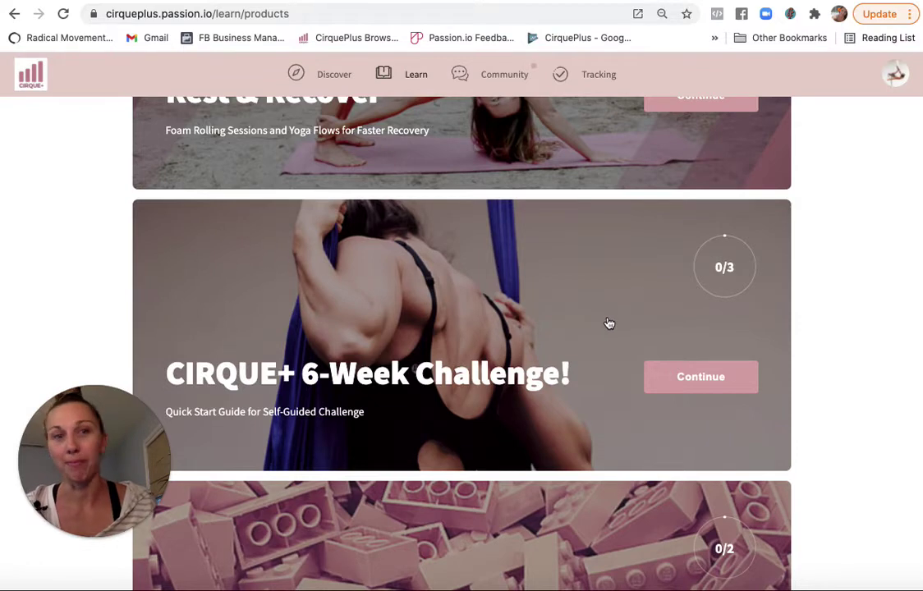
{"action": "scroll", "coordinate": [838, 282], "scroll_direction": "up", "scroll_amount": 8}
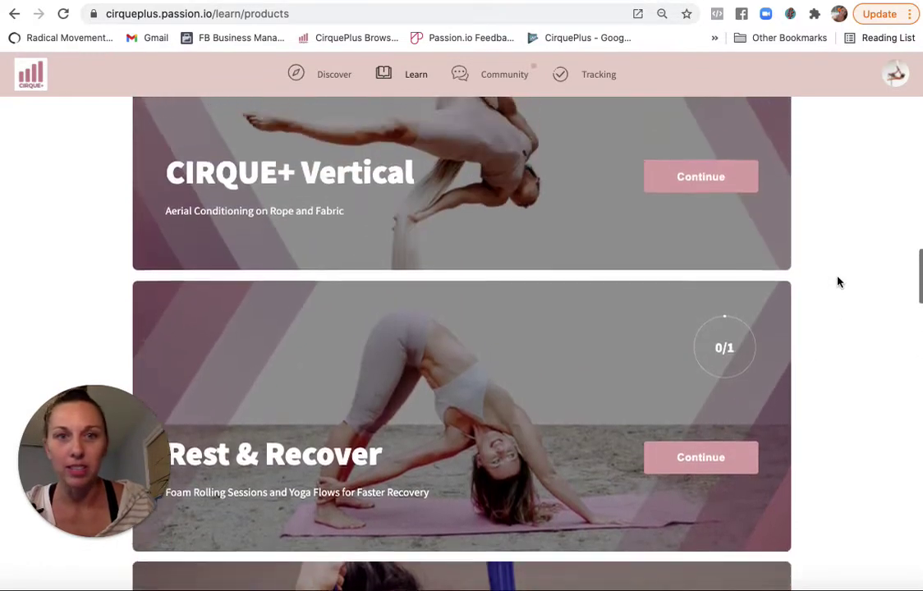
{"action": "scroll", "coordinate": [838, 283], "scroll_direction": "up", "scroll_amount": 5}
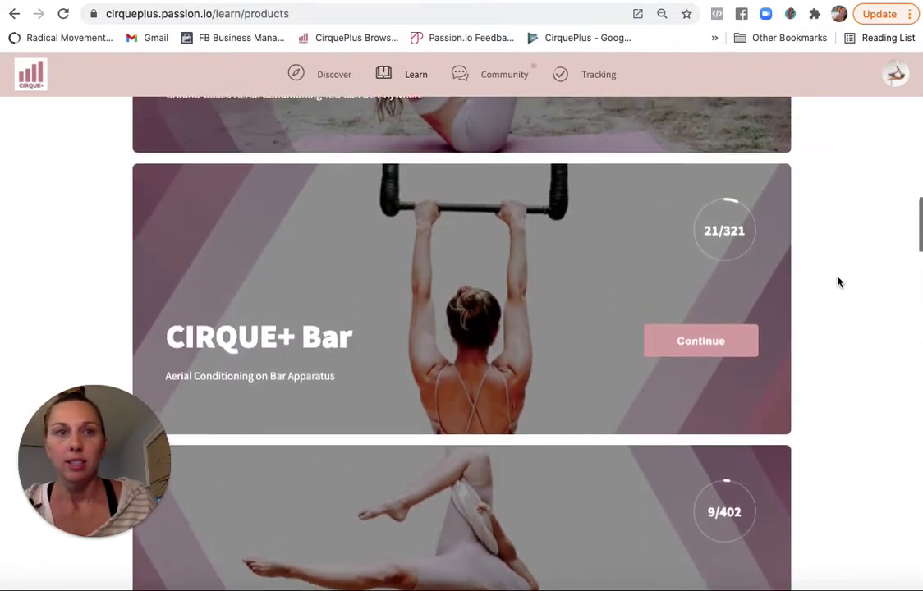
{"action": "scroll", "coordinate": [838, 282], "scroll_direction": "up", "scroll_amount": 1}
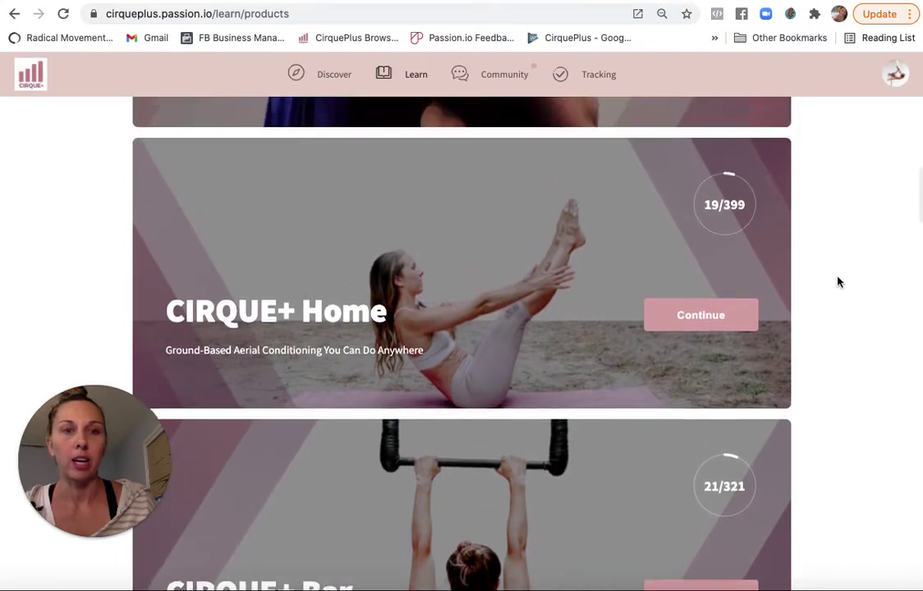
{"action": "scroll", "coordinate": [837, 283], "scroll_direction": "up", "scroll_amount": 3}
{"action": "scroll", "coordinate": [837, 282], "scroll_direction": "up", "scroll_amount": 1}
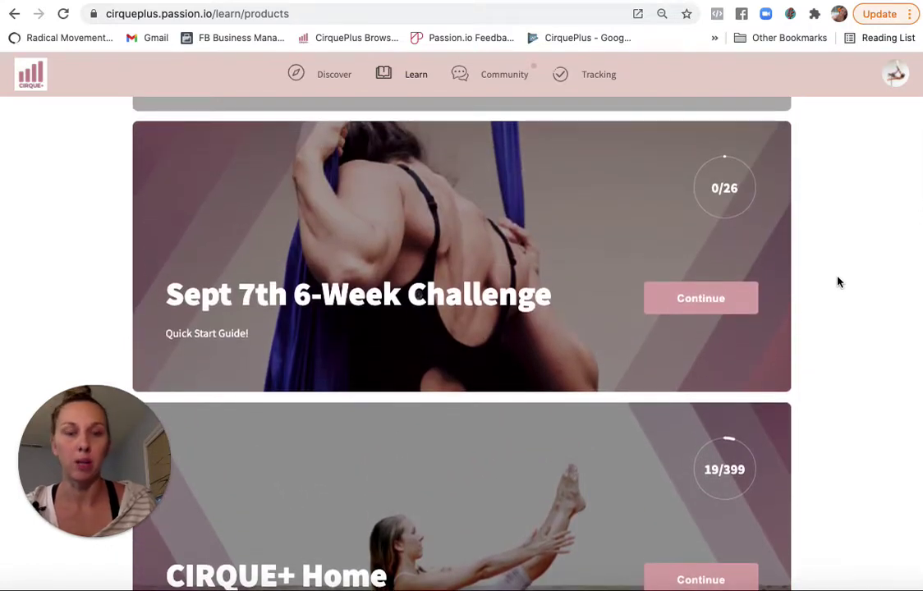
{"action": "scroll", "coordinate": [838, 283], "scroll_direction": "up", "scroll_amount": 2}
{"action": "scroll", "coordinate": [838, 282], "scroll_direction": "up", "scroll_amount": 2}
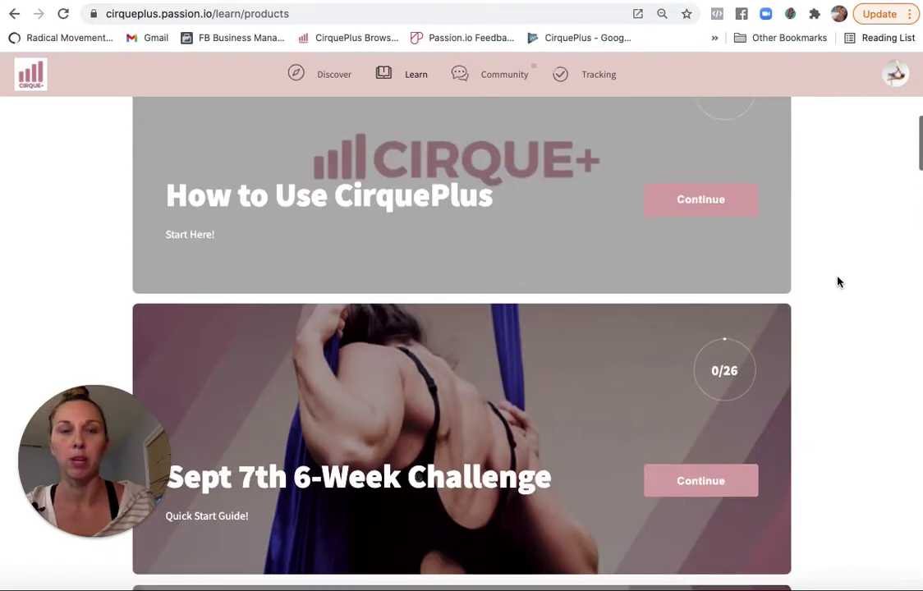
{"action": "scroll", "coordinate": [838, 283], "scroll_direction": "up", "scroll_amount": 2}
{"action": "scroll", "coordinate": [838, 282], "scroll_direction": "down", "scroll_amount": 1}
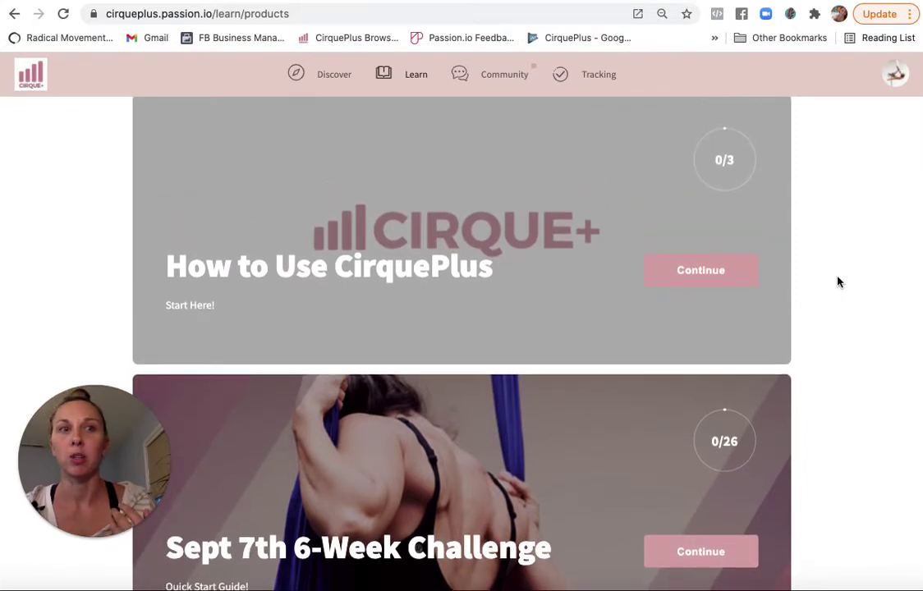
{"action": "scroll", "coordinate": [838, 282], "scroll_direction": "down", "scroll_amount": 5}
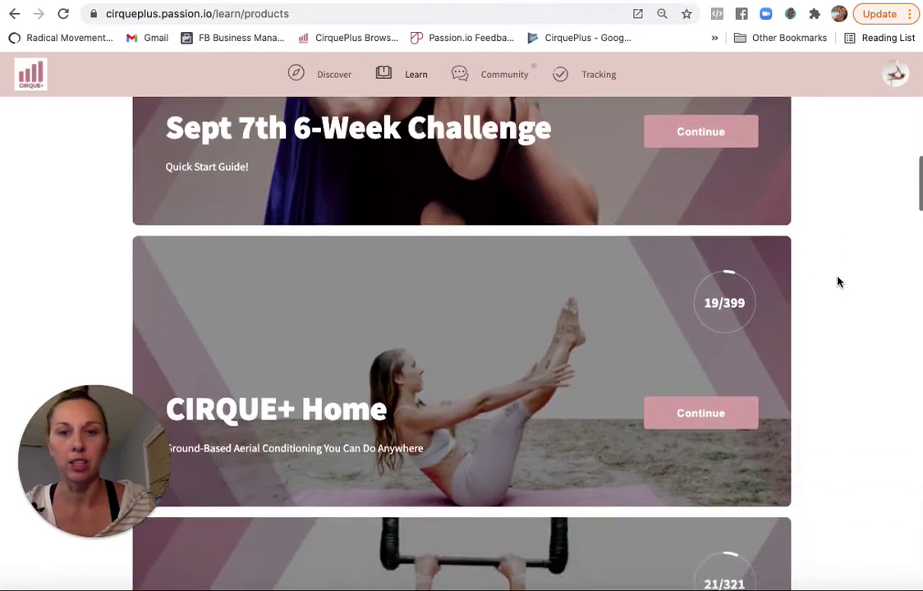
{"action": "scroll", "coordinate": [838, 283], "scroll_direction": "up", "scroll_amount": 1}
{"action": "scroll", "coordinate": [511, 248], "scroll_direction": "up", "scroll_amount": 1}
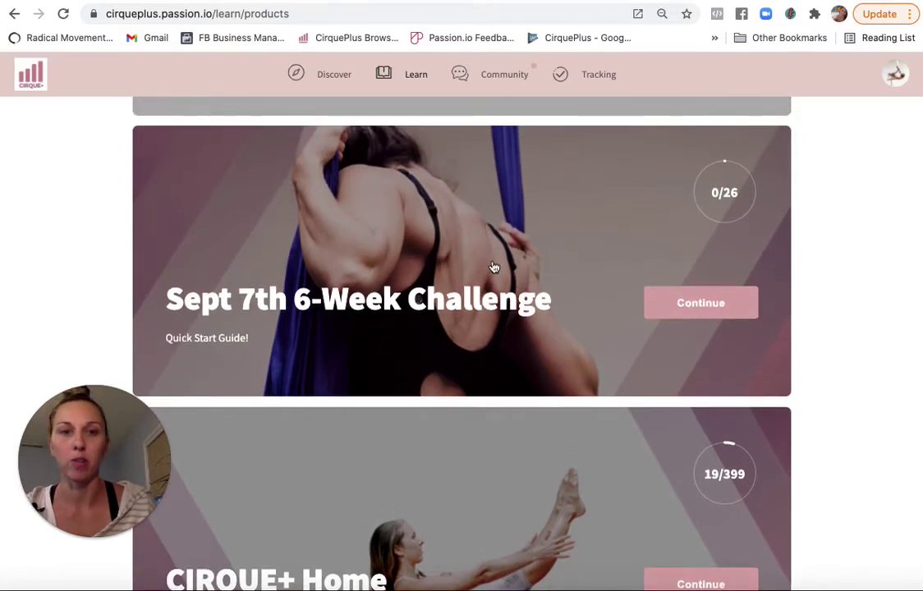
{"action": "scroll", "coordinate": [493, 267], "scroll_direction": "down", "scroll_amount": 2}
{"action": "scroll", "coordinate": [447, 379], "scroll_direction": "down", "scroll_amount": 3}
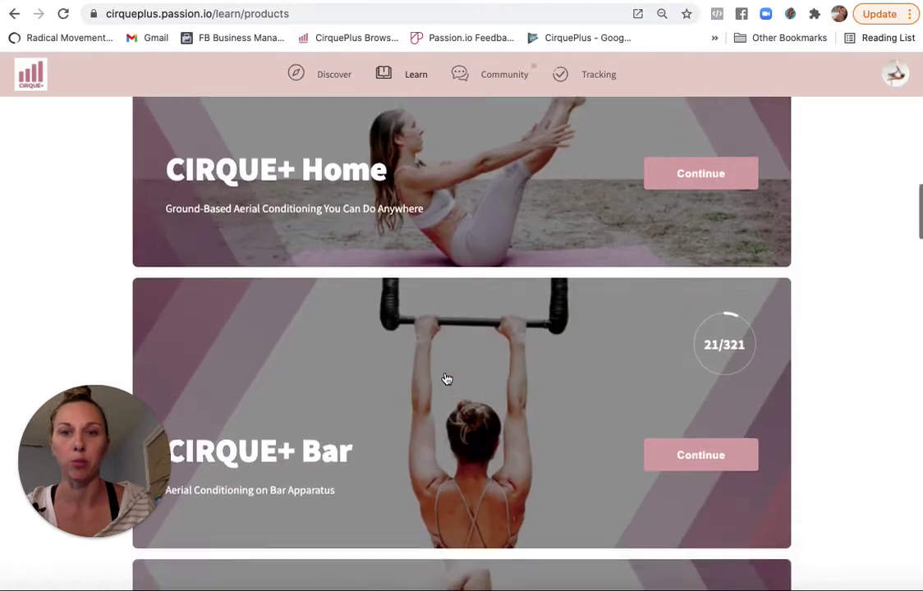
{"action": "scroll", "coordinate": [447, 379], "scroll_direction": "down", "scroll_amount": 4}
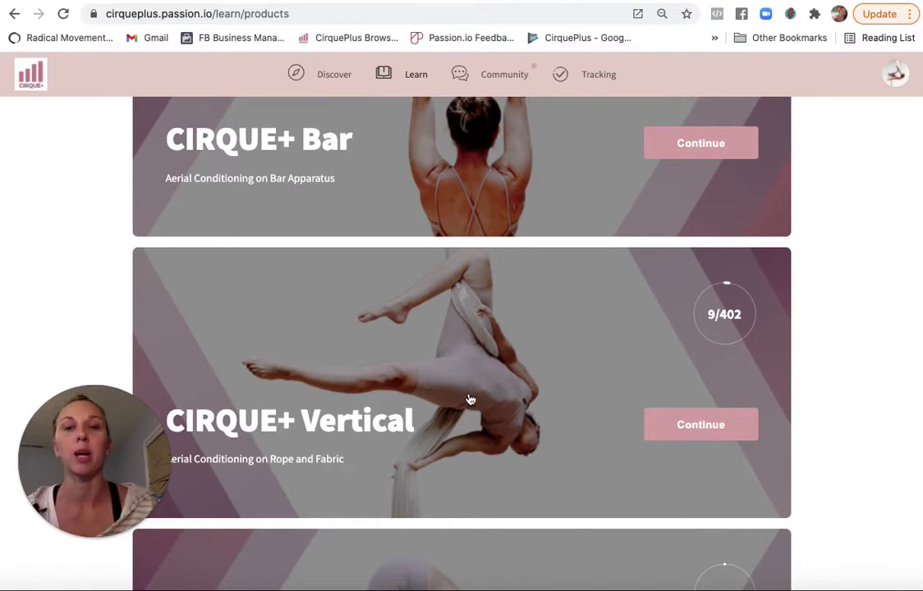
{"action": "scroll", "coordinate": [470, 401], "scroll_direction": "down", "scroll_amount": 3}
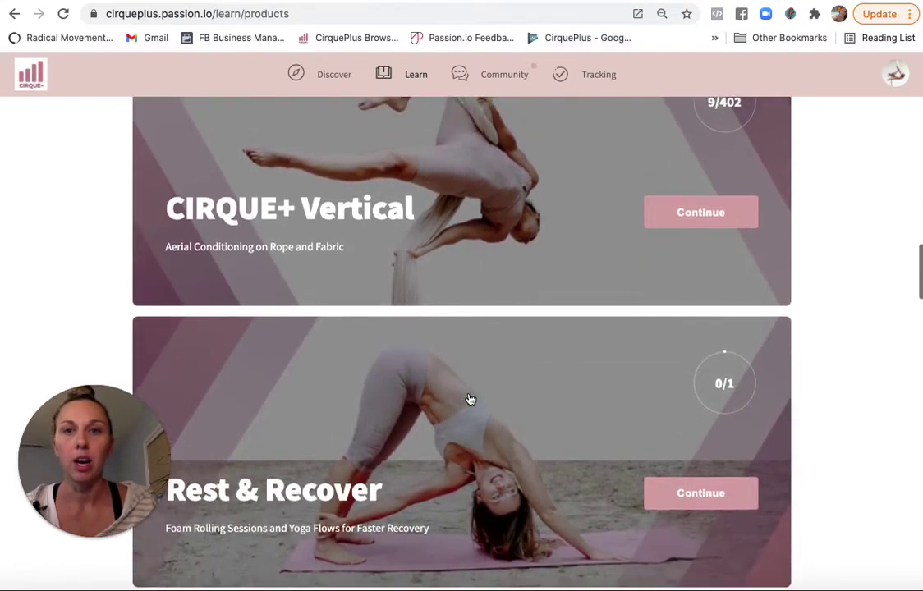
{"action": "scroll", "coordinate": [469, 400], "scroll_direction": "up", "scroll_amount": 7}
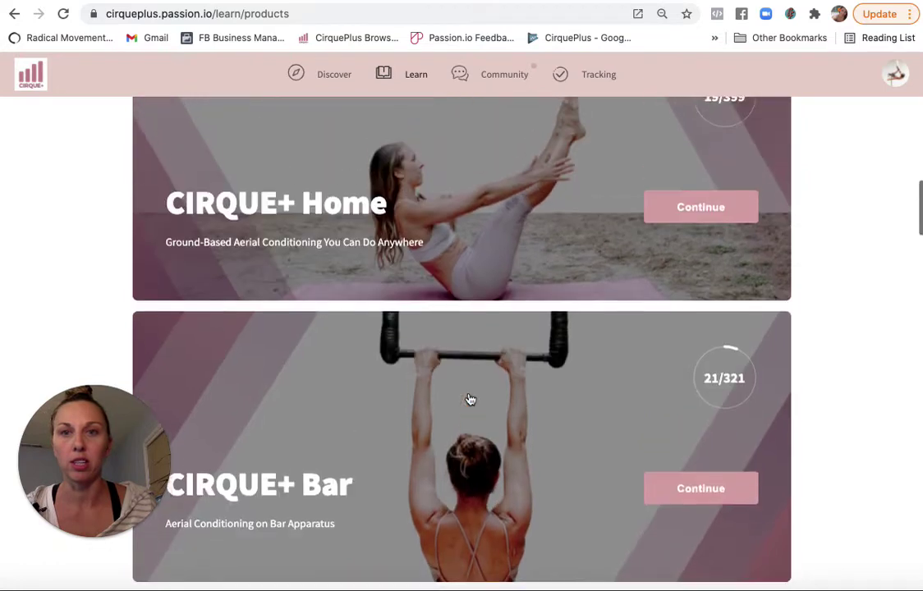
{"action": "scroll", "coordinate": [418, 485], "scroll_direction": "down", "scroll_amount": 3}
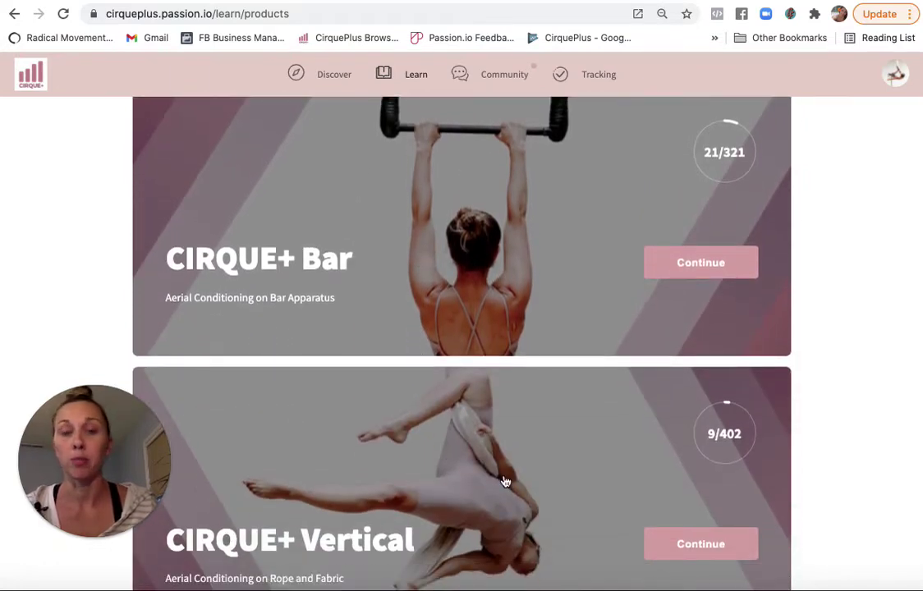
{"action": "scroll", "coordinate": [506, 483], "scroll_direction": "down", "scroll_amount": 2}
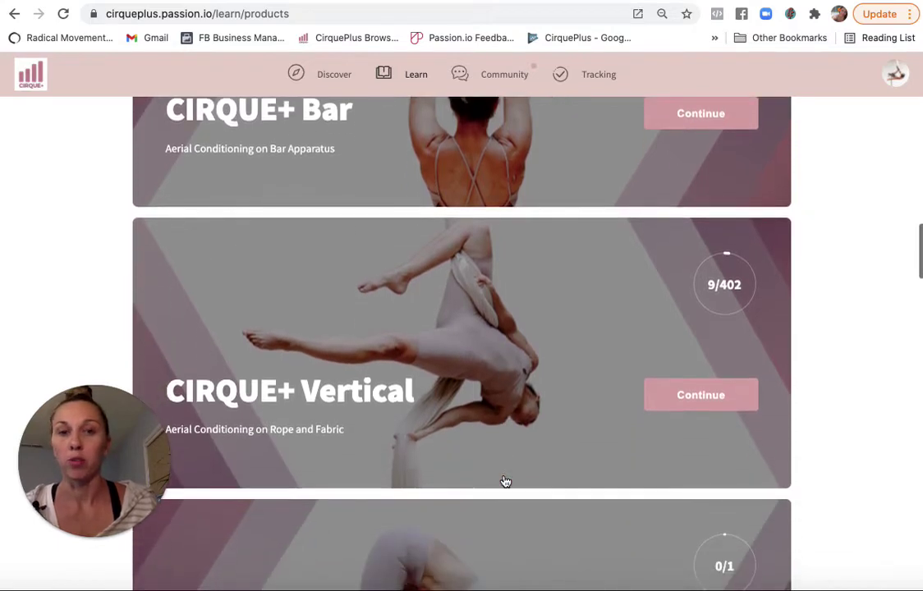
{"action": "scroll", "coordinate": [506, 483], "scroll_direction": "down", "scroll_amount": 7}
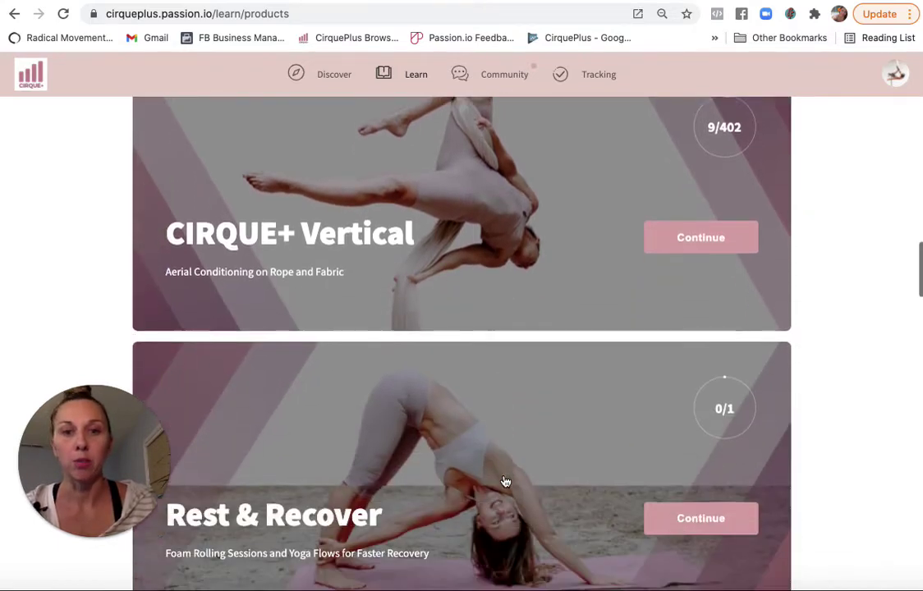
{"action": "scroll", "coordinate": [506, 482], "scroll_direction": "down", "scroll_amount": 11}
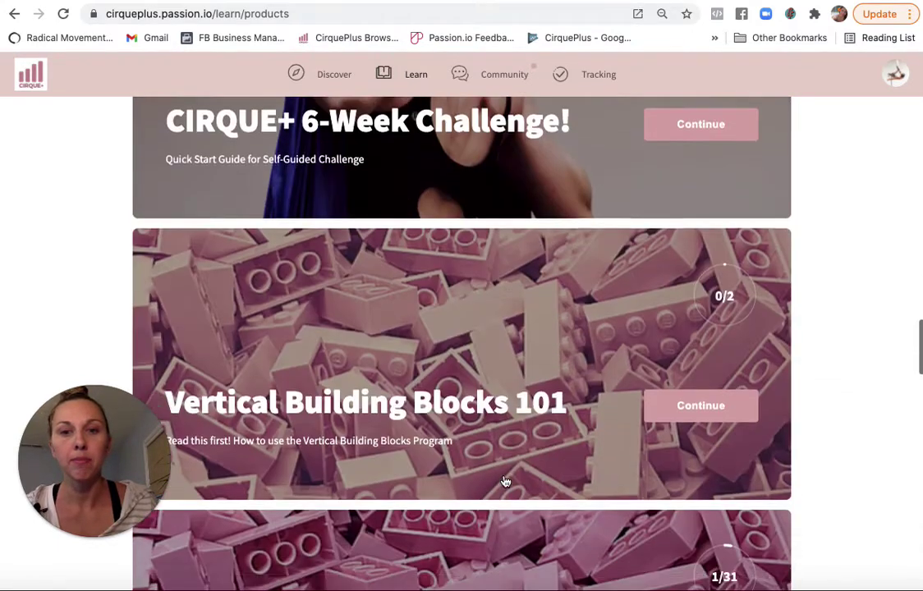
{"action": "scroll", "coordinate": [506, 482], "scroll_direction": "down", "scroll_amount": 7}
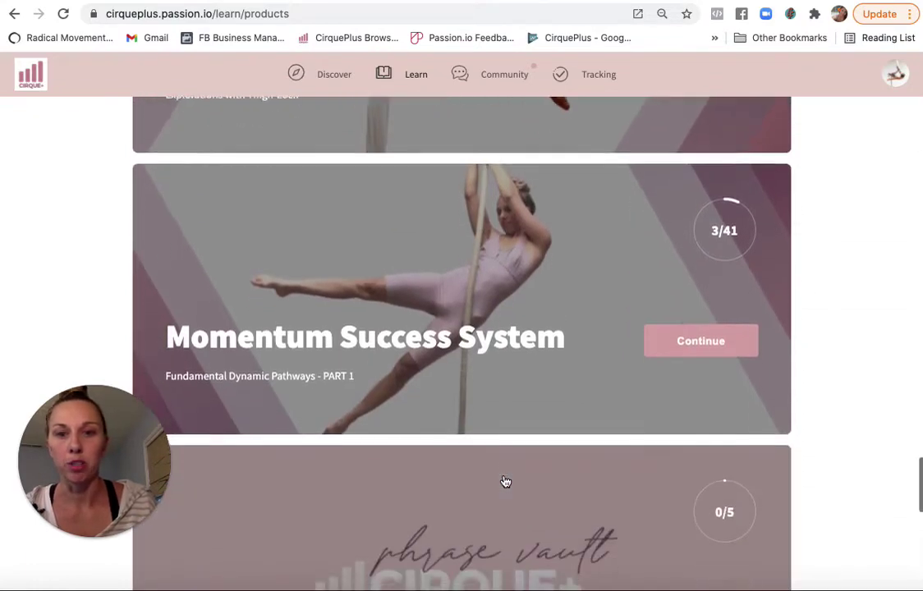
{"action": "scroll", "coordinate": [506, 482], "scroll_direction": "up", "scroll_amount": 10}
{"action": "scroll", "coordinate": [506, 483], "scroll_direction": "up", "scroll_amount": 2}
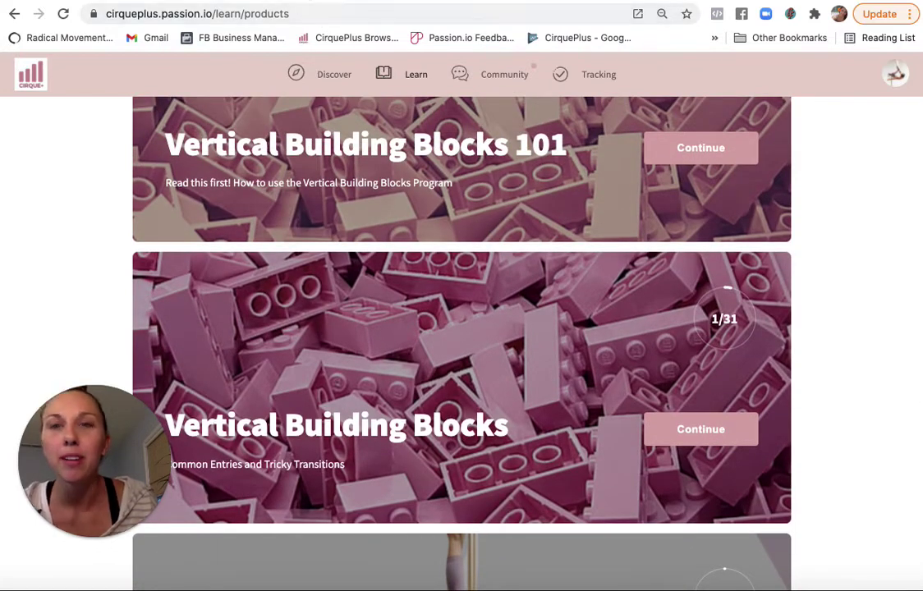
{"action": "left_click", "coordinate": [300, 6]}
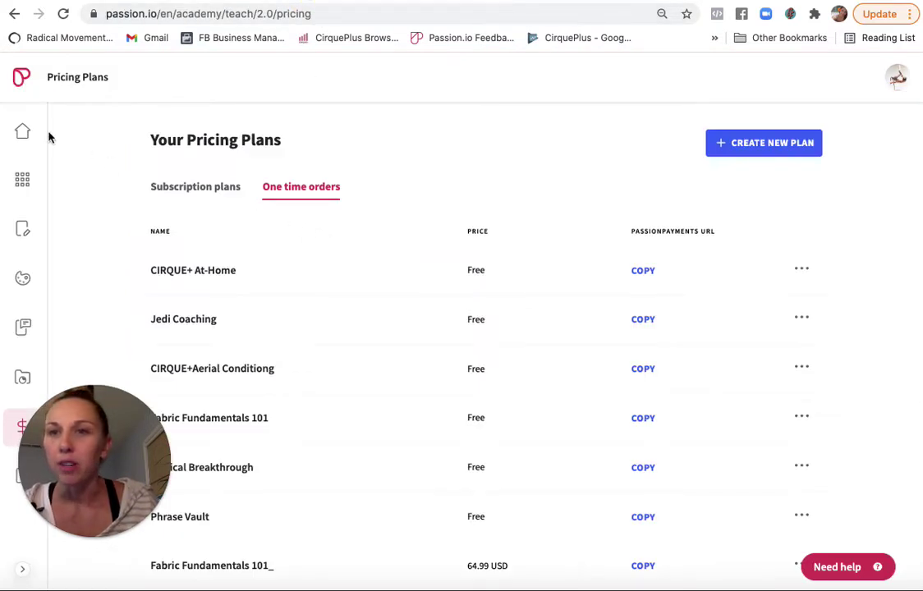
Go to the Passion.io dashboard's Pricing Plans page listing the academy's subscription plans and prices.
{"action": "left_click", "coordinate": [24, 133]}
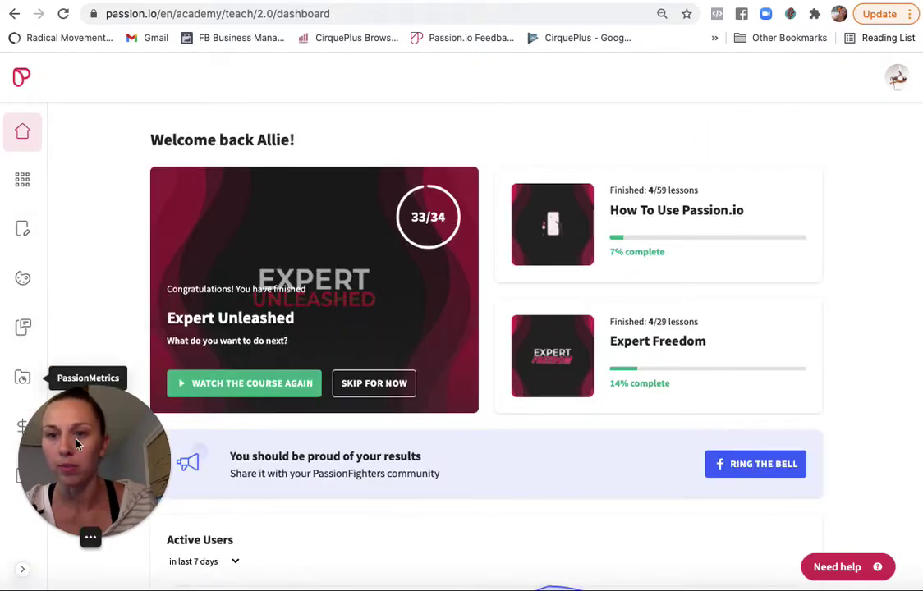
{"action": "left_click_drag", "start_coordinate": [137, 461], "coordinate": [204, 481]}
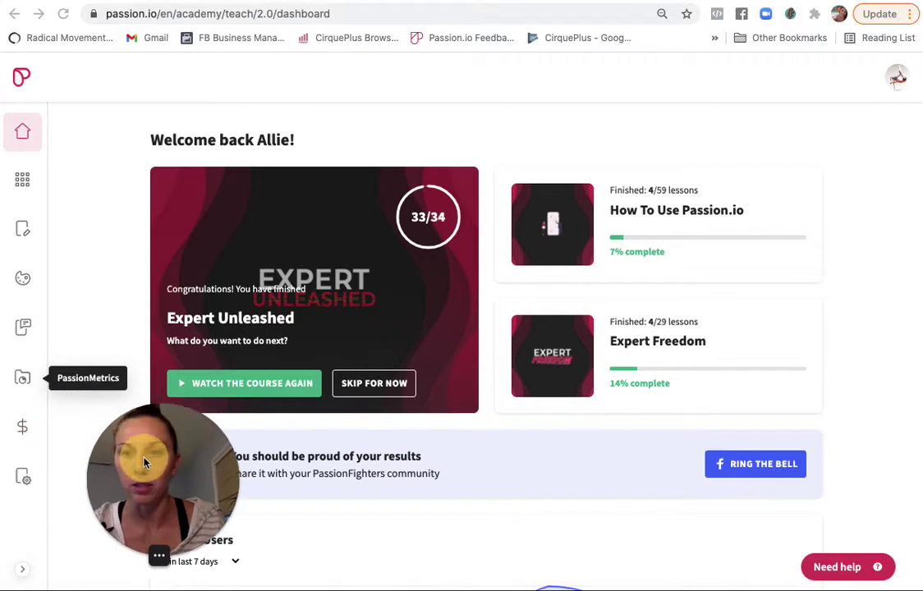
{"action": "left_click", "coordinate": [23, 427]}
{"action": "left_click_drag", "start_coordinate": [194, 450], "coordinate": [133, 414]}
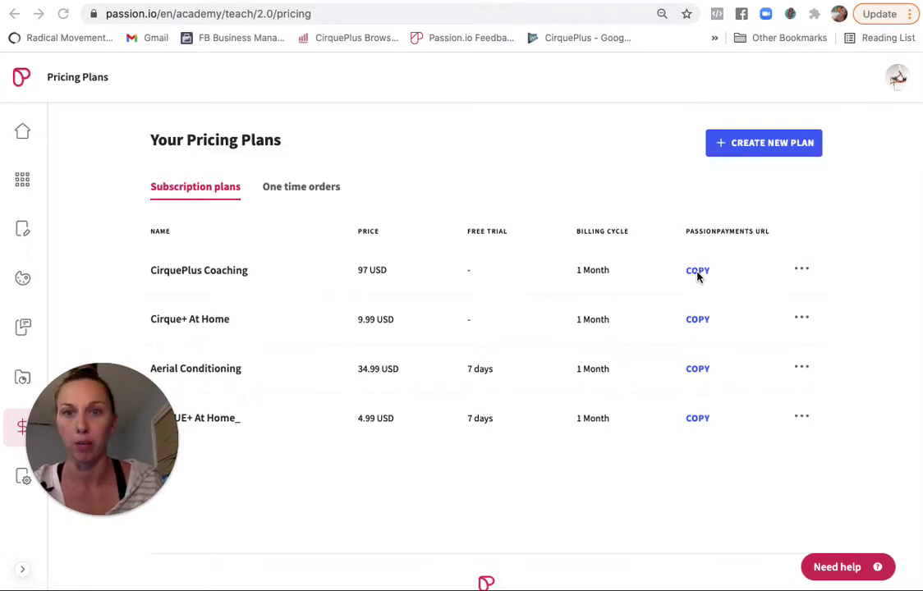
{"action": "left_click", "coordinate": [295, 191]}
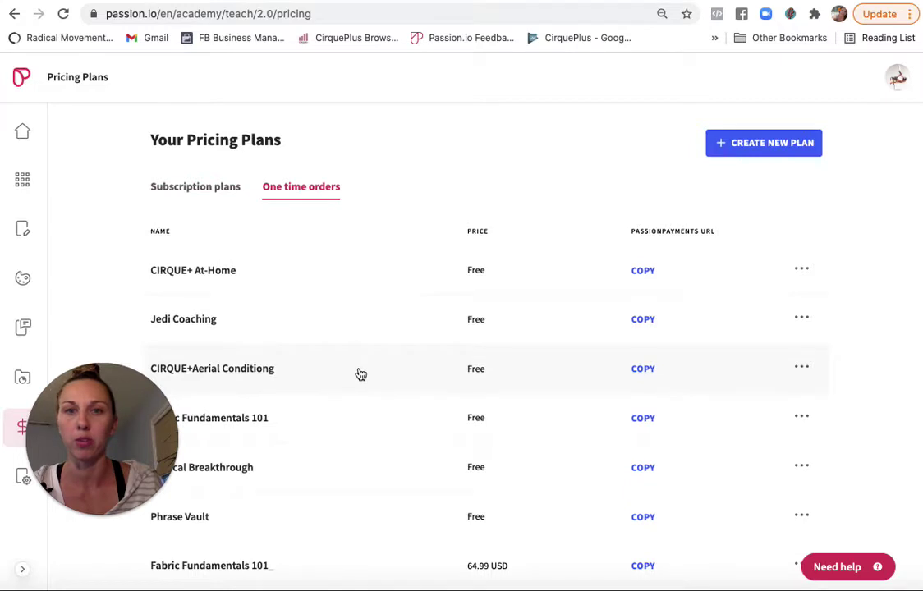
Review the one-time order plans, including free CIRQUE+ At-Home, Jedi Coaching and CIRQUE+Aerial Conditioning.
{"action": "scroll", "coordinate": [549, 379], "scroll_direction": "down", "scroll_amount": 2}
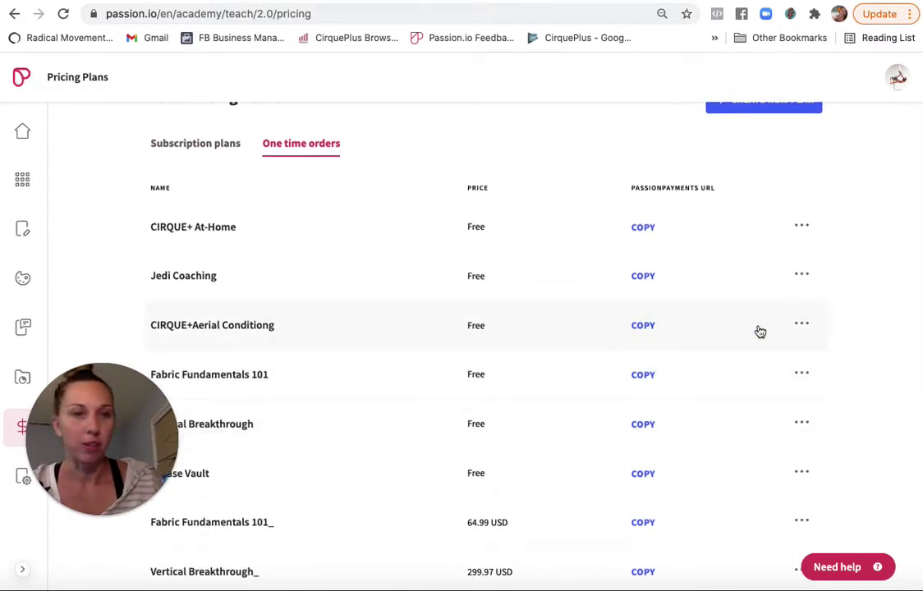
{"action": "scroll", "coordinate": [760, 332], "scroll_direction": "down", "scroll_amount": 4}
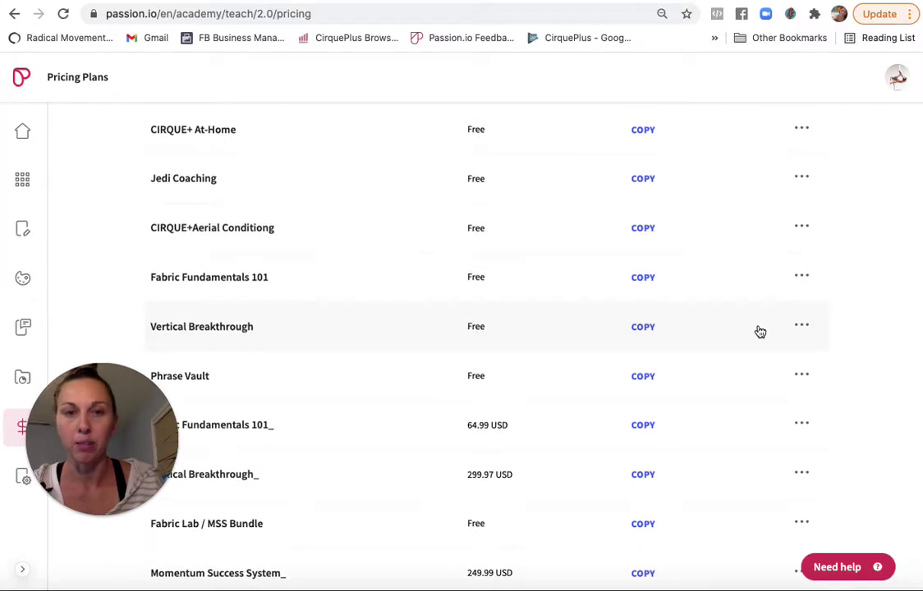
{"action": "scroll", "coordinate": [577, 460], "scroll_direction": "down", "scroll_amount": 8}
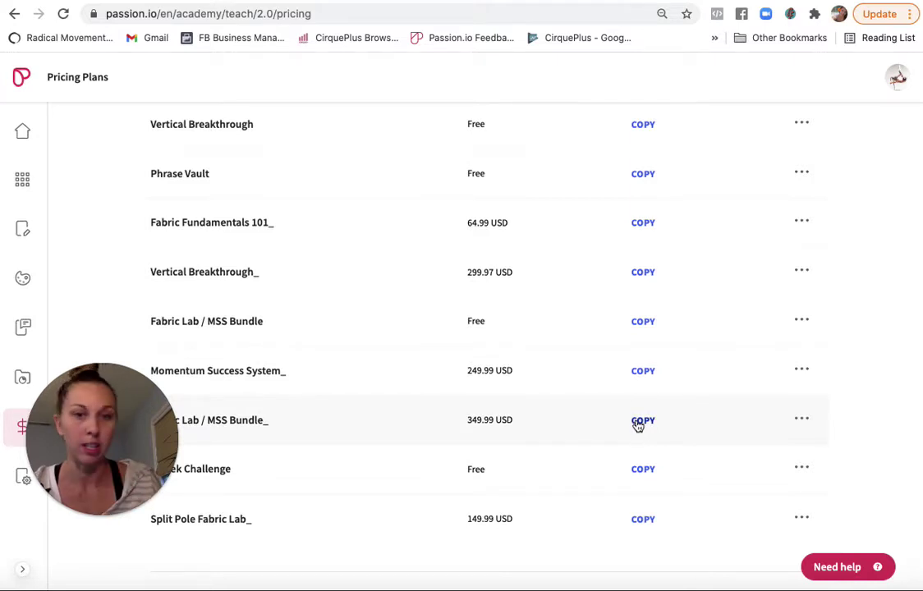
{"action": "scroll", "coordinate": [638, 424], "scroll_direction": "up", "scroll_amount": 5}
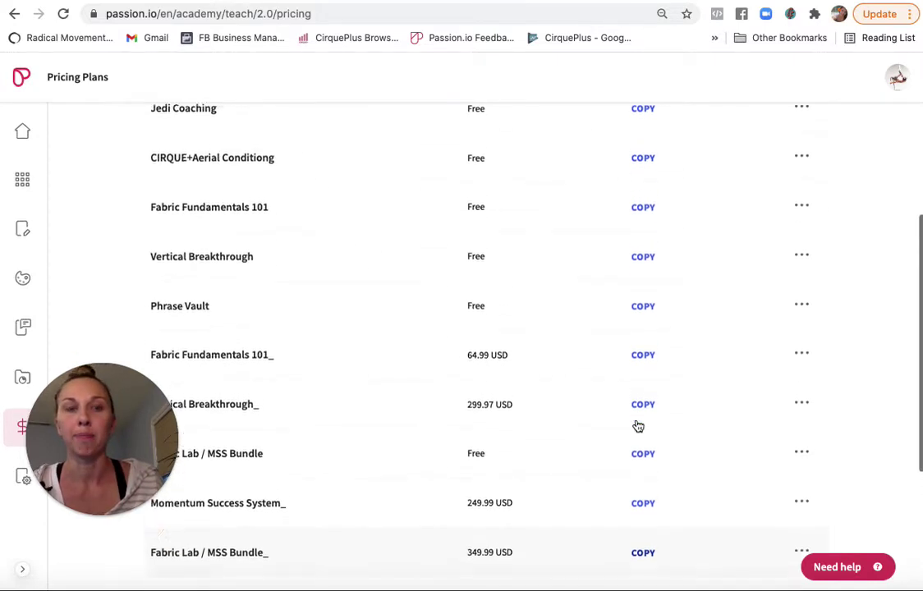
{"action": "scroll", "coordinate": [638, 427], "scroll_direction": "down", "scroll_amount": 1}
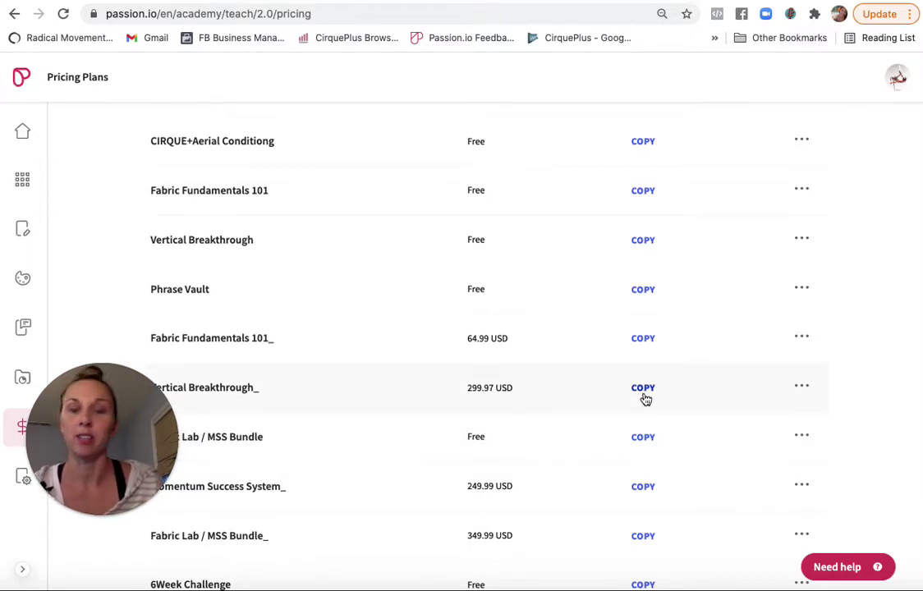
{"action": "scroll", "coordinate": [644, 399], "scroll_direction": "up", "scroll_amount": 5}
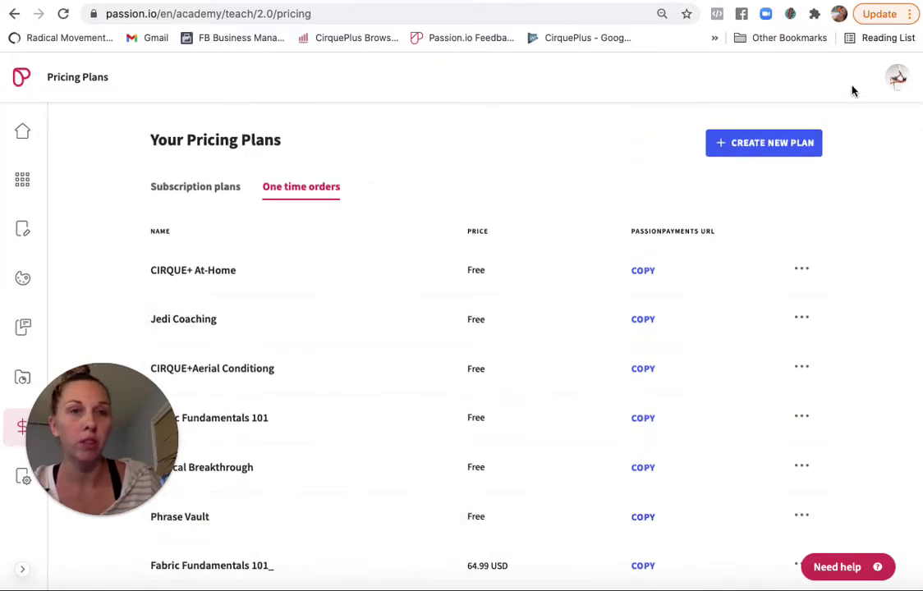
{"action": "left_click", "coordinate": [763, 144]}
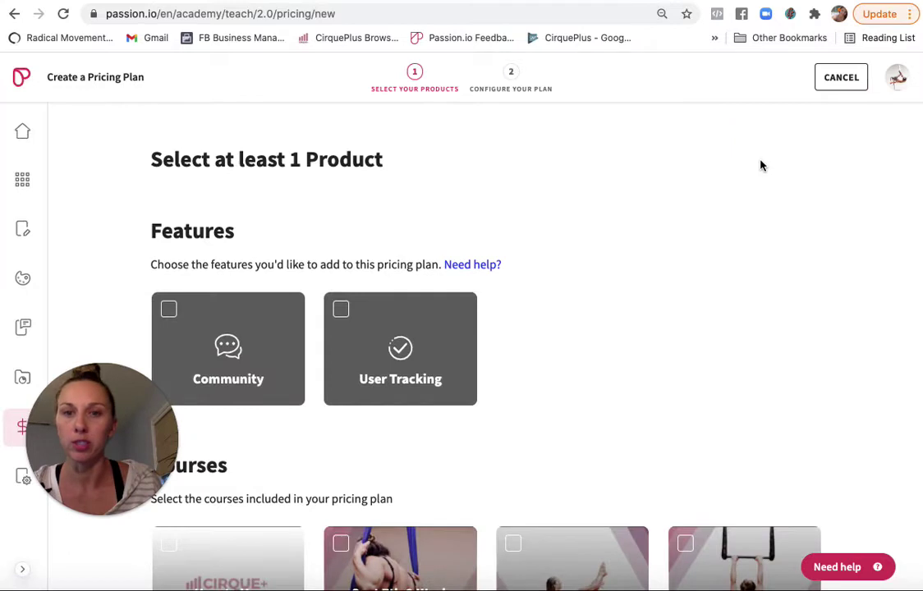
Select Fabric Fundamentals, Split Pole Fabric Lab and Momentum Success System as the plan's products and continue.
{"action": "scroll", "coordinate": [734, 232], "scroll_direction": "down", "scroll_amount": 2}
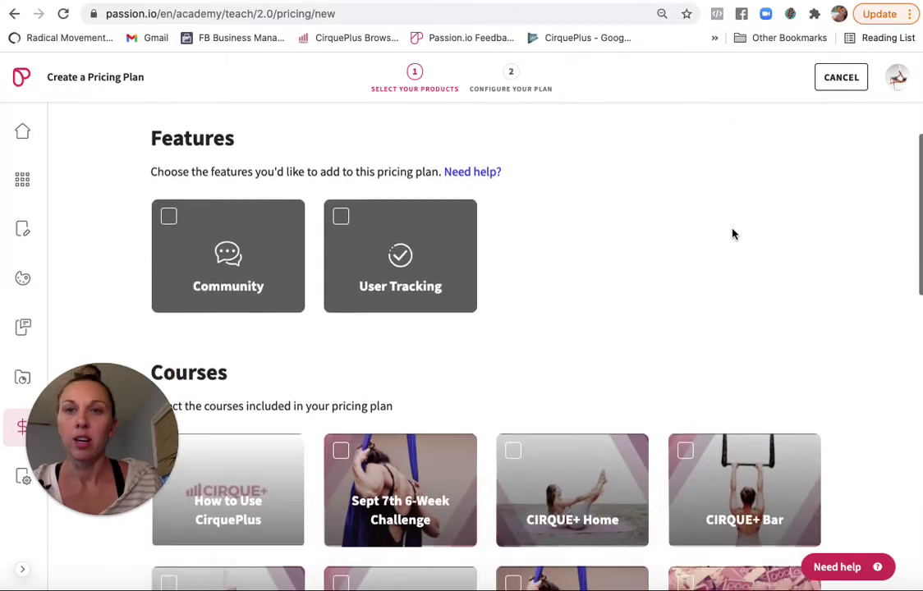
{"action": "scroll", "coordinate": [734, 234], "scroll_direction": "down", "scroll_amount": 1}
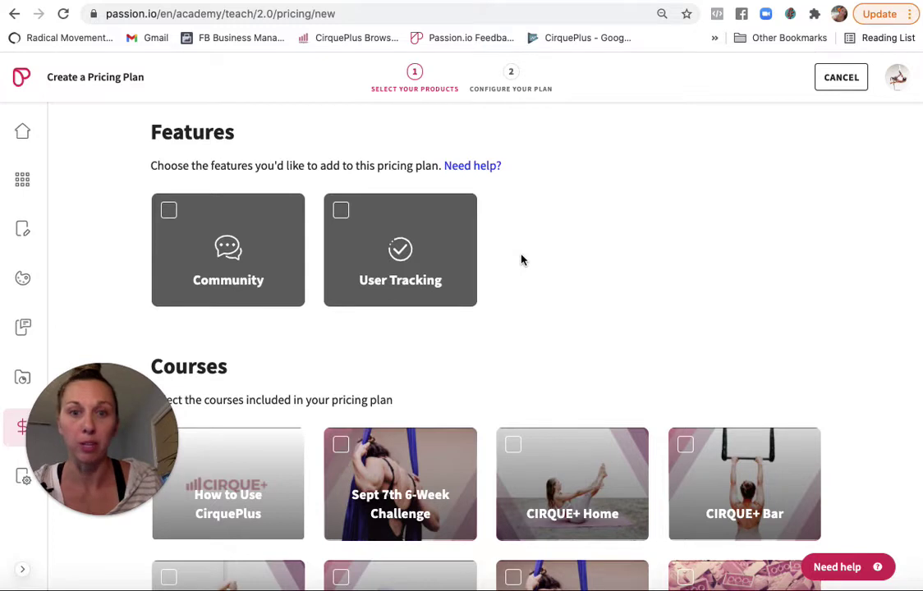
{"action": "scroll", "coordinate": [575, 280], "scroll_direction": "down", "scroll_amount": 3}
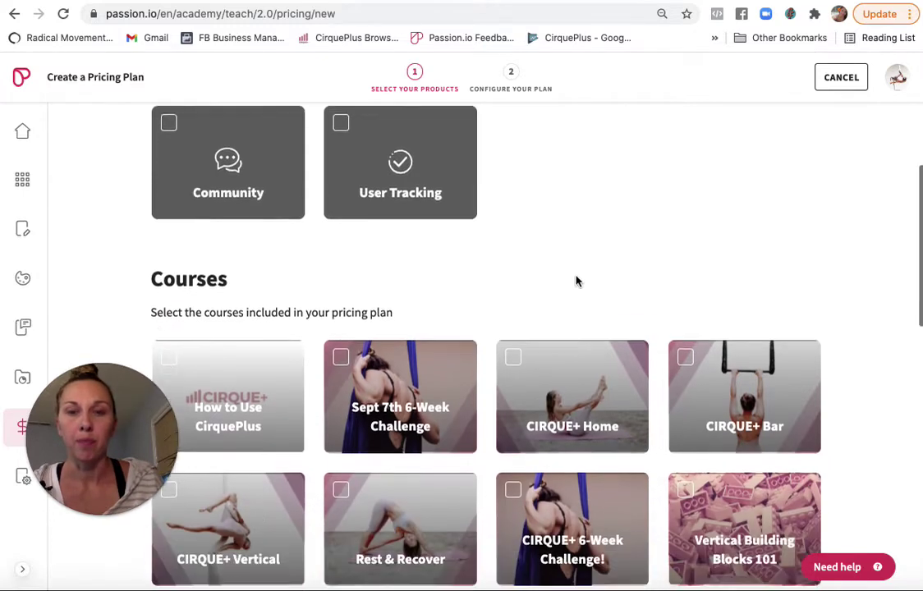
{"action": "scroll", "coordinate": [577, 282], "scroll_direction": "down", "scroll_amount": 1}
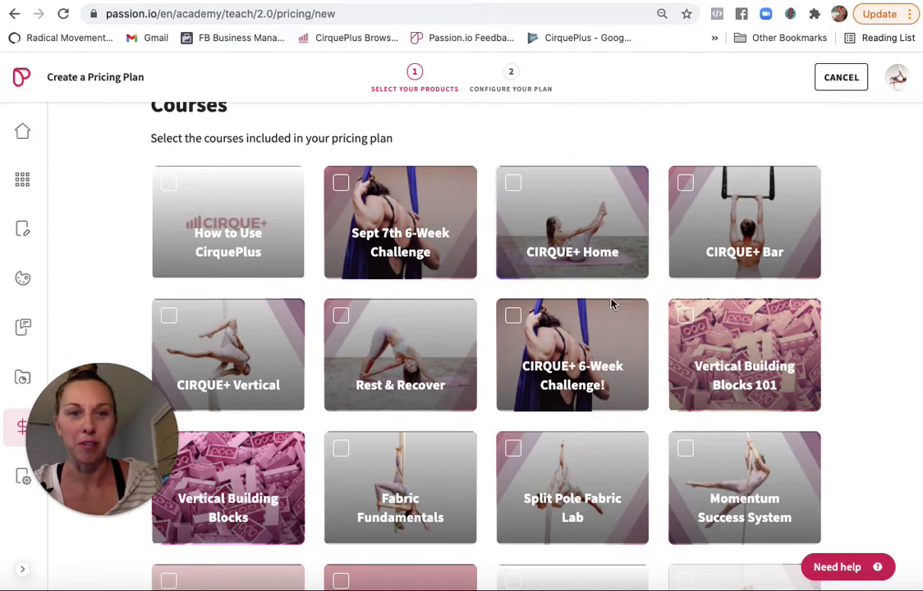
{"action": "left_click", "coordinate": [342, 451]}
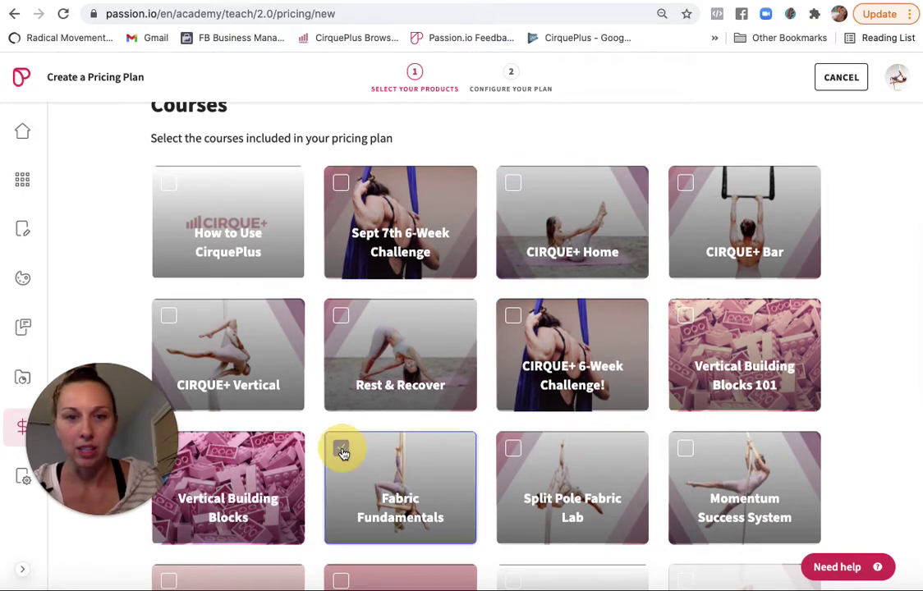
{"action": "left_click", "coordinate": [512, 448]}
{"action": "scroll", "coordinate": [589, 452], "scroll_direction": "down", "scroll_amount": 1}
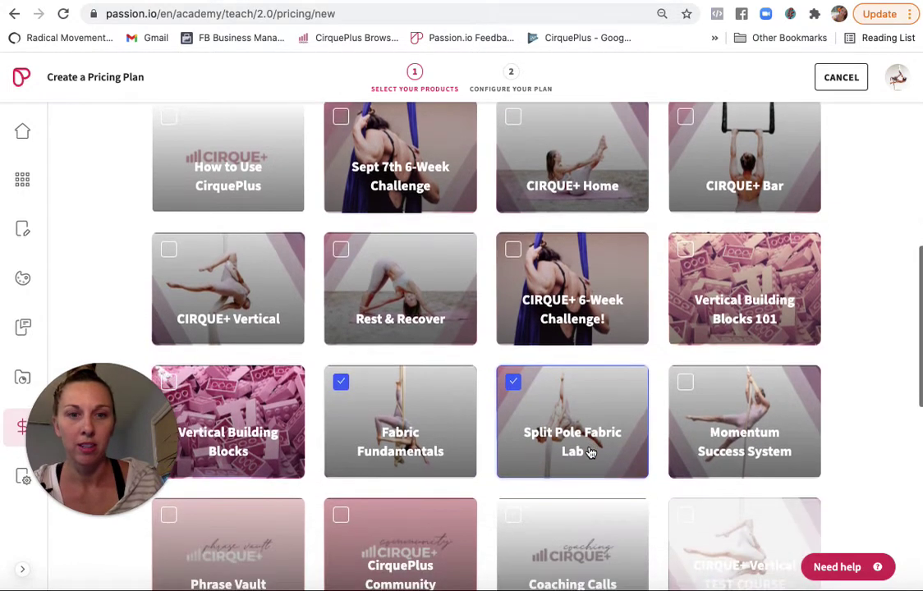
{"action": "left_click", "coordinate": [685, 382]}
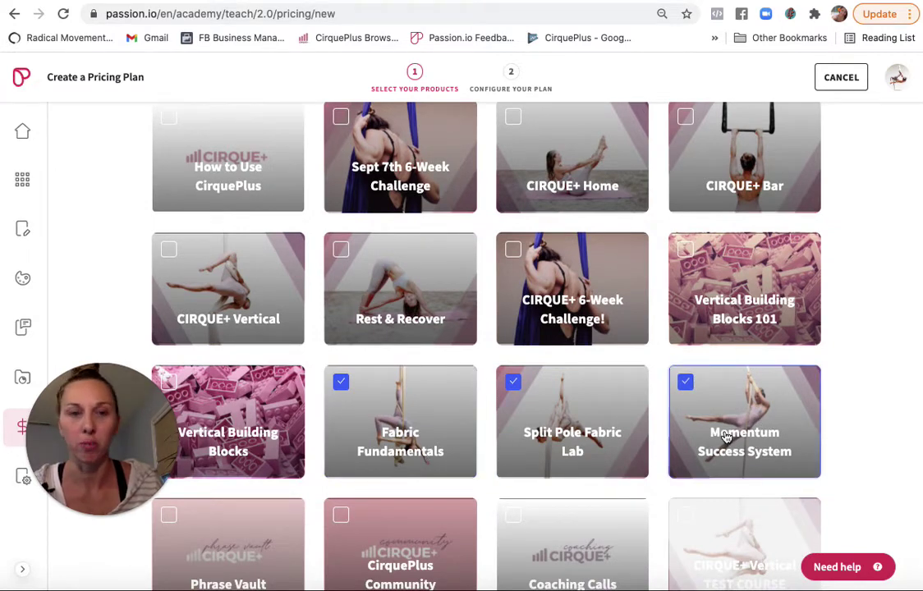
{"action": "scroll", "coordinate": [725, 438], "scroll_direction": "down", "scroll_amount": 5}
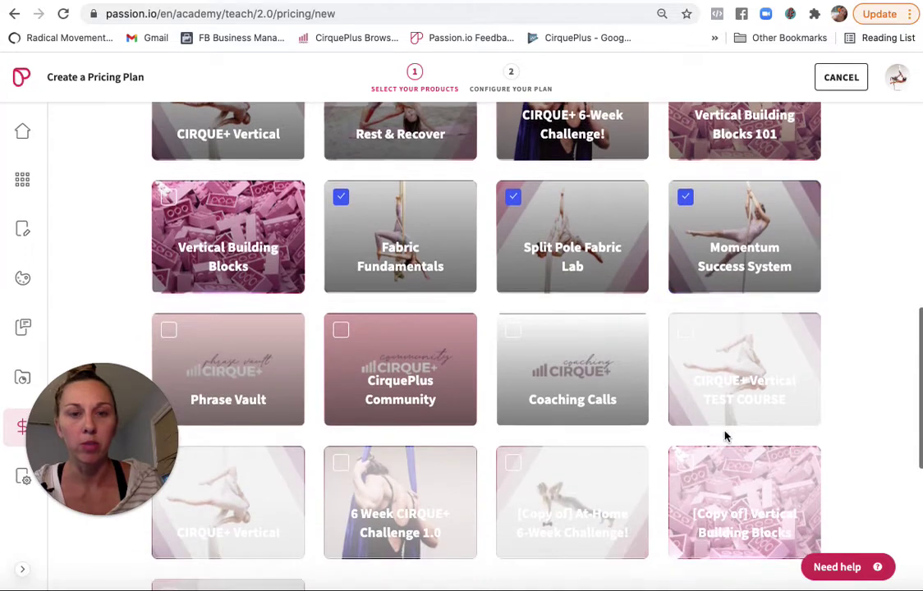
{"action": "scroll", "coordinate": [725, 436], "scroll_direction": "down", "scroll_amount": 3}
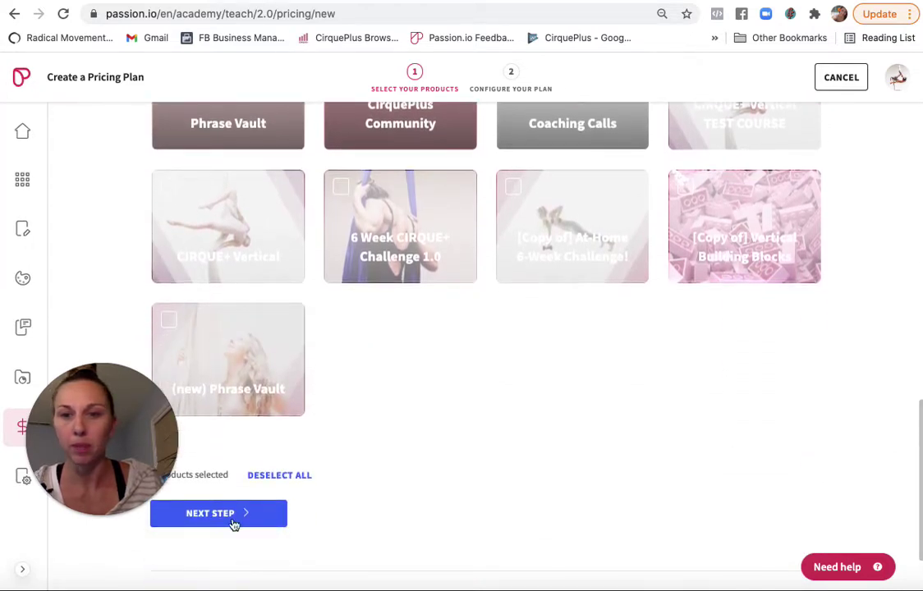
{"action": "left_click", "coordinate": [232, 523]}
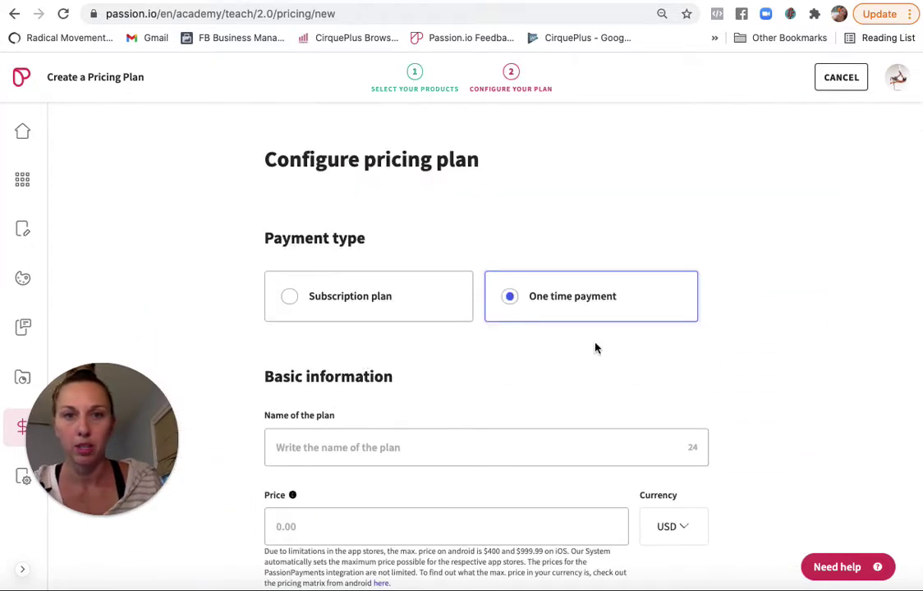
Name the one-time plan 'CIRQUE+ Ultimate Bundle' and price it at 499.99 USD.
{"action": "left_click", "coordinate": [355, 459]}
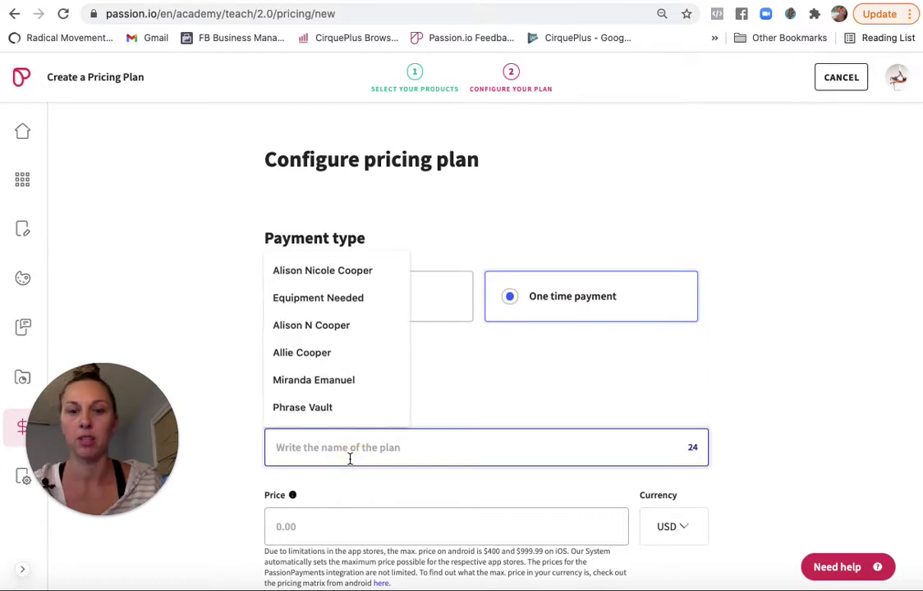
{"action": "type", "text": "CIRQUE+ BU"}
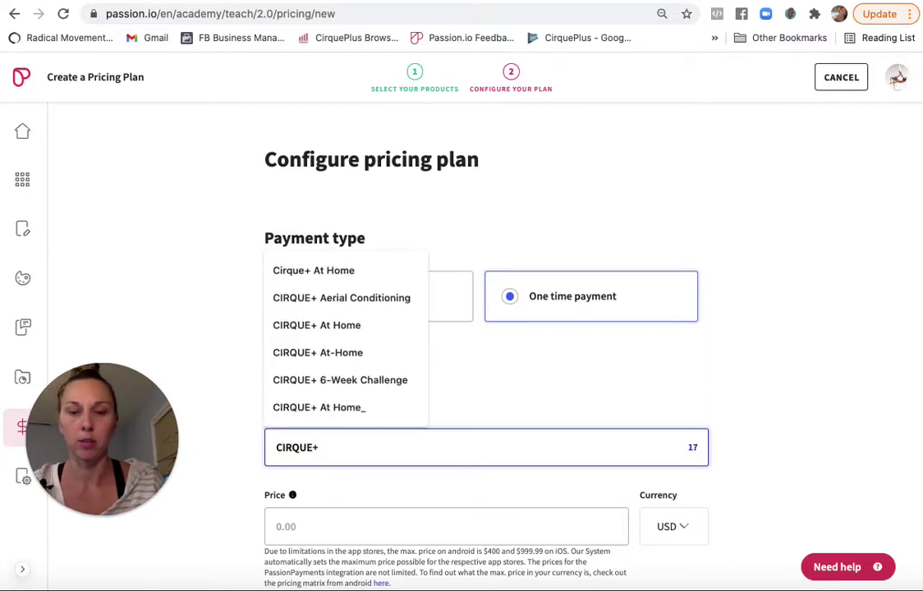
{"action": "key", "text": "BackSpace"}
{"action": "key", "text": "BackSpace"}
{"action": "type", "text": "Ultim"}
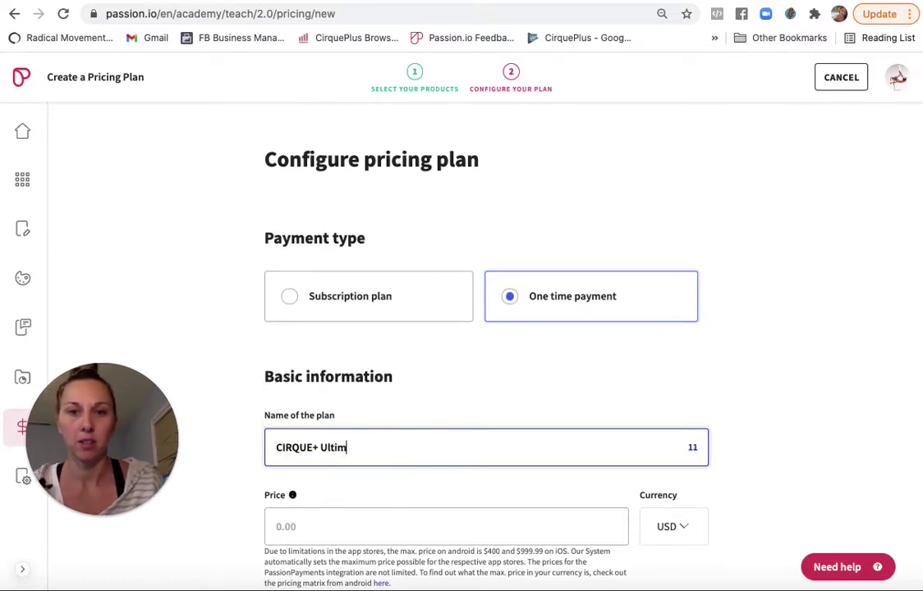
{"action": "type", "text": "ate Bundle"}
{"action": "scroll", "coordinate": [436, 493], "scroll_direction": "down", "scroll_amount": 2}
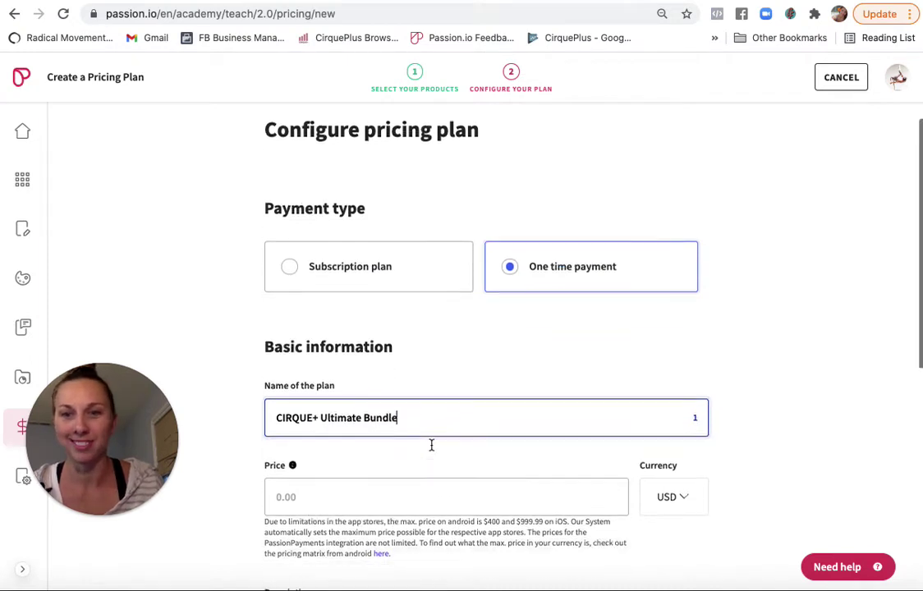
{"action": "left_click", "coordinate": [333, 457]}
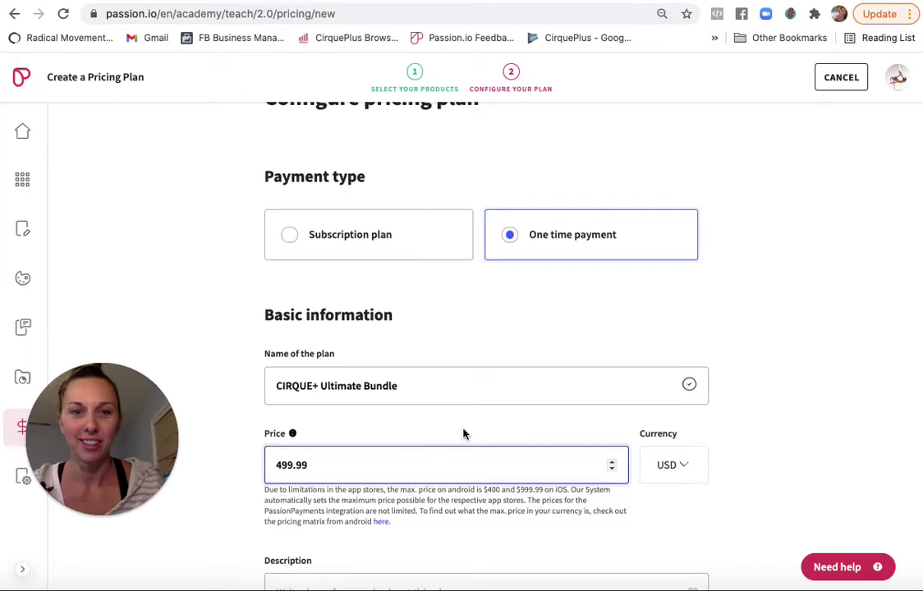
{"action": "type", "text": "499.99"}
Add the description 'All the Signature Cirque+ Programs!' and review the rest of the plan form.
{"action": "scroll", "coordinate": [464, 434], "scroll_direction": "down", "scroll_amount": 5}
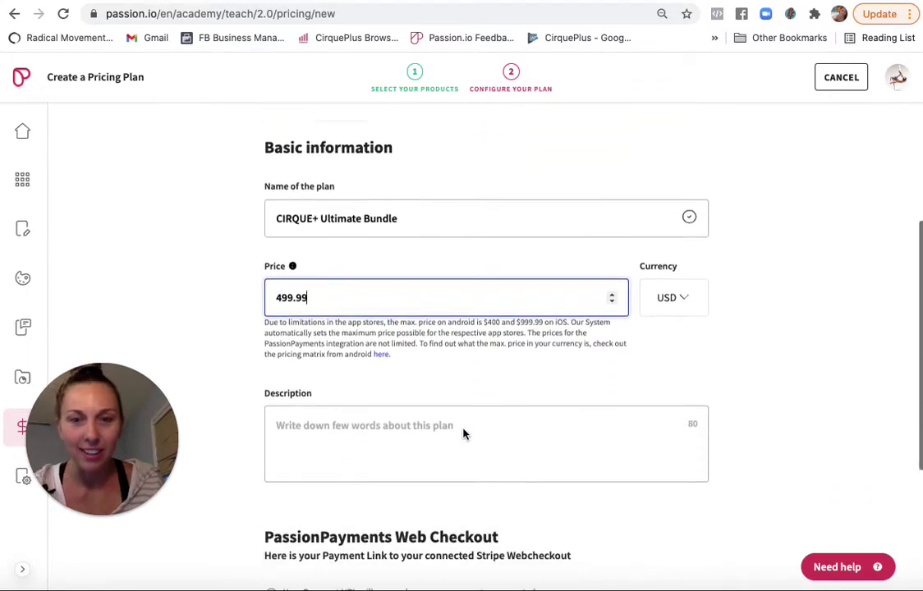
{"action": "left_click", "coordinate": [431, 418]}
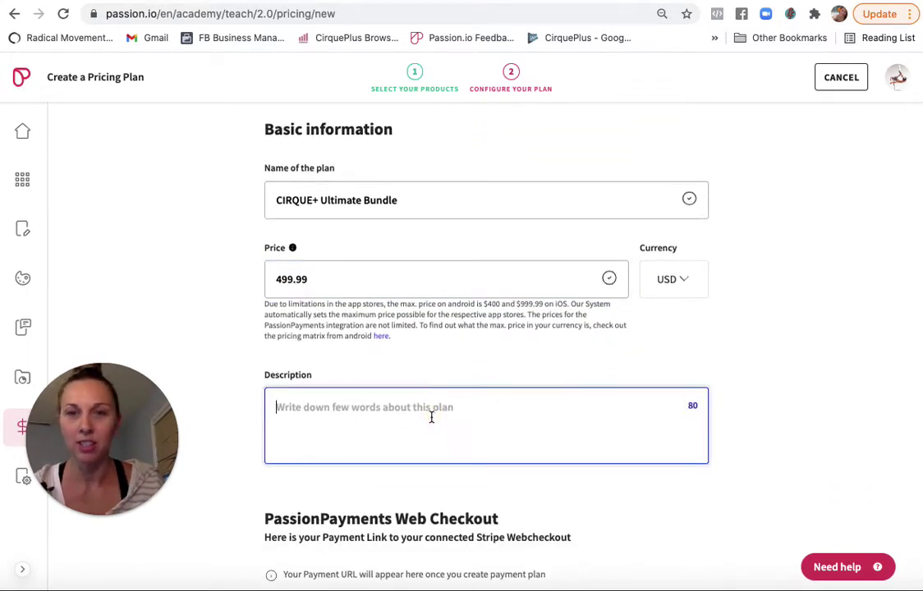
{"action": "type", "text": "All the Signature"}
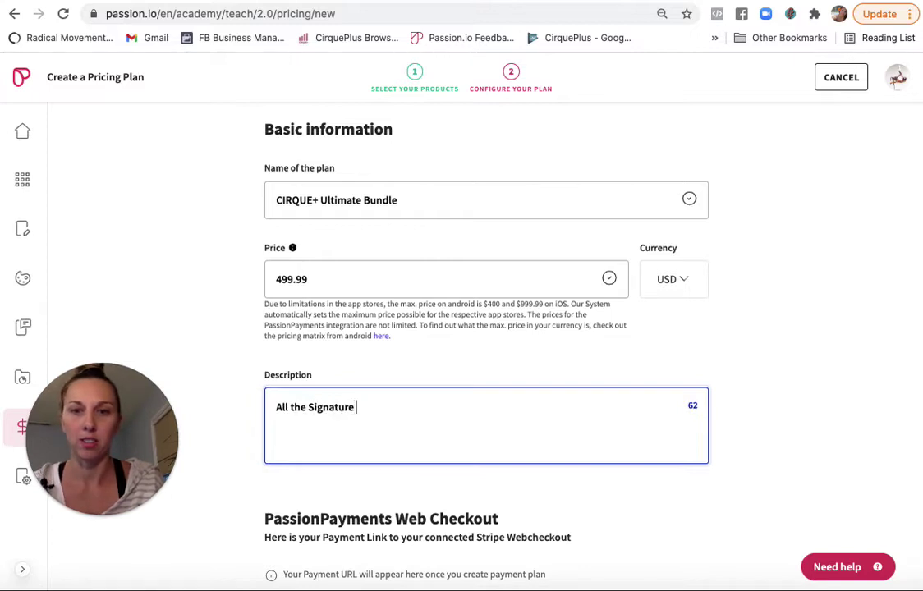
{"action": "type", "text": " Cirque"}
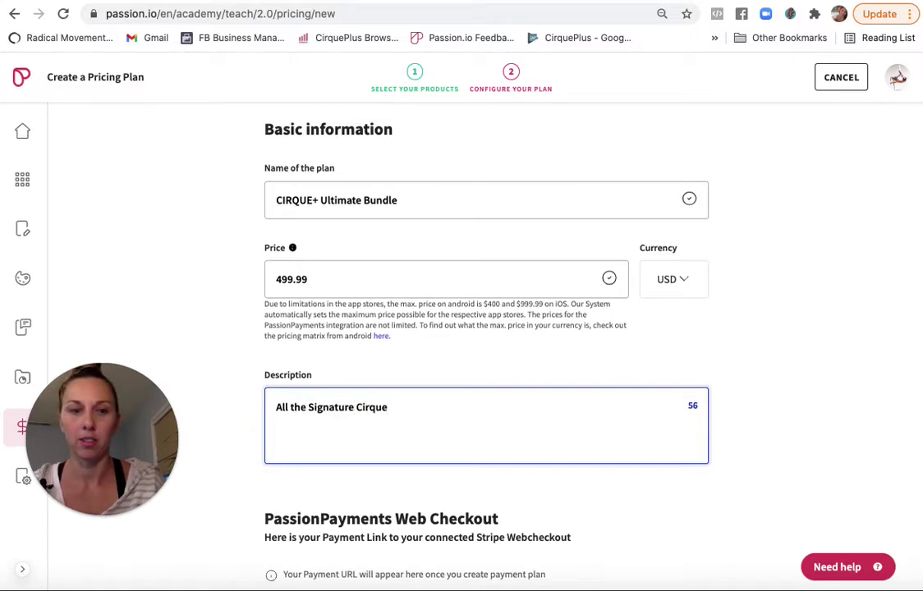
{"action": "type", "text": "+ Programs!"}
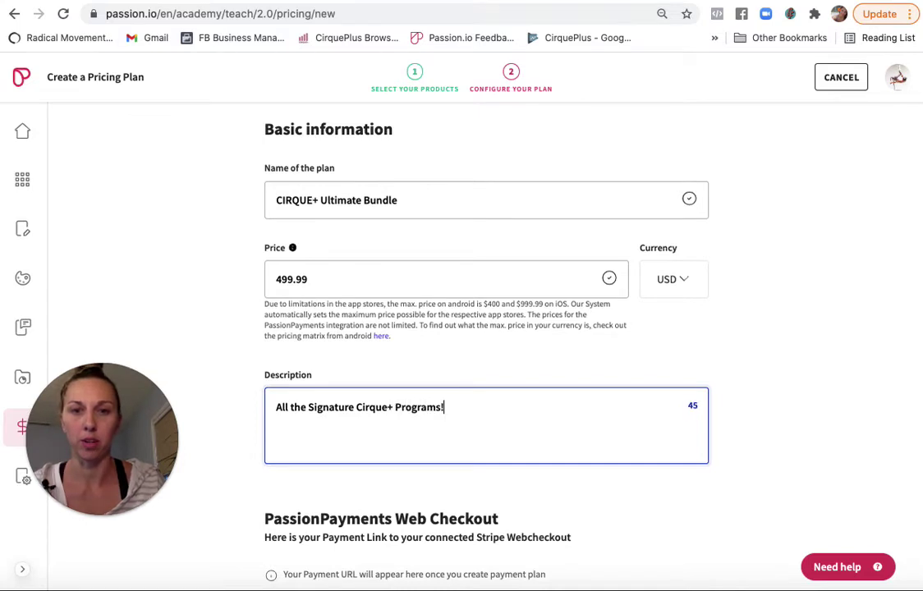
{"action": "scroll", "coordinate": [522, 438], "scroll_direction": "down", "scroll_amount": 3}
{"action": "scroll", "coordinate": [522, 438], "scroll_direction": "down", "scroll_amount": 2}
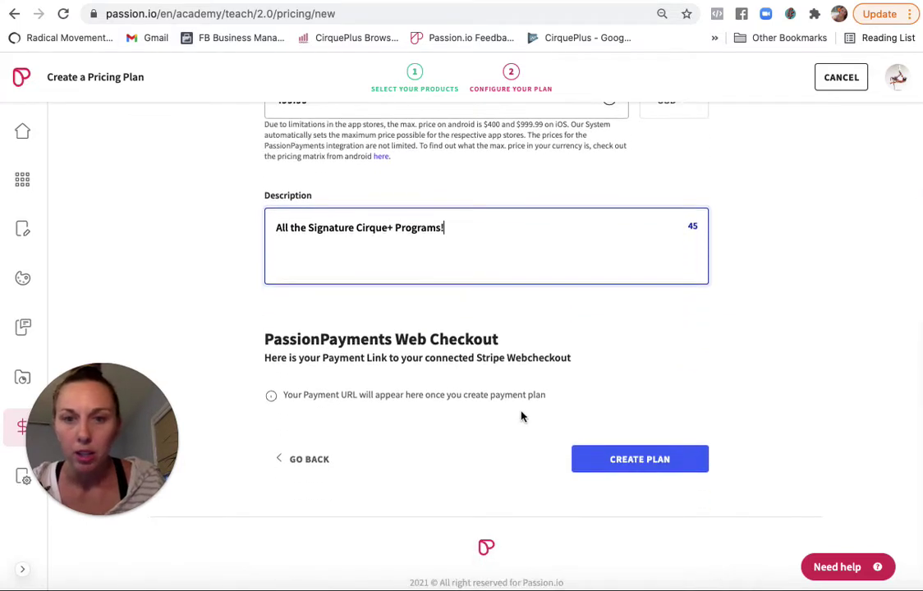
{"action": "scroll", "coordinate": [522, 416], "scroll_direction": "down", "scroll_amount": 1}
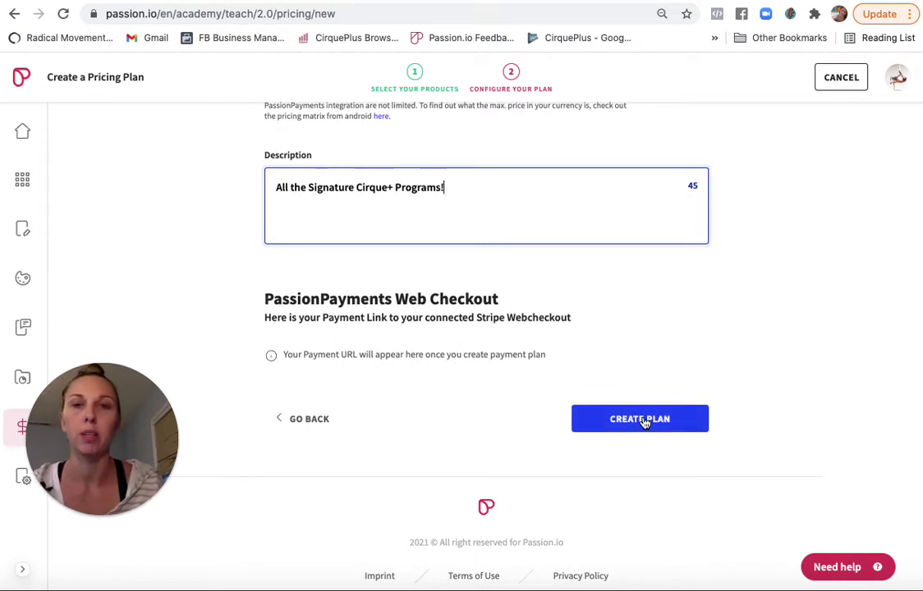
{"action": "scroll", "coordinate": [645, 422], "scroll_direction": "up", "scroll_amount": 4}
{"action": "scroll", "coordinate": [645, 422], "scroll_direction": "up", "scroll_amount": 8}
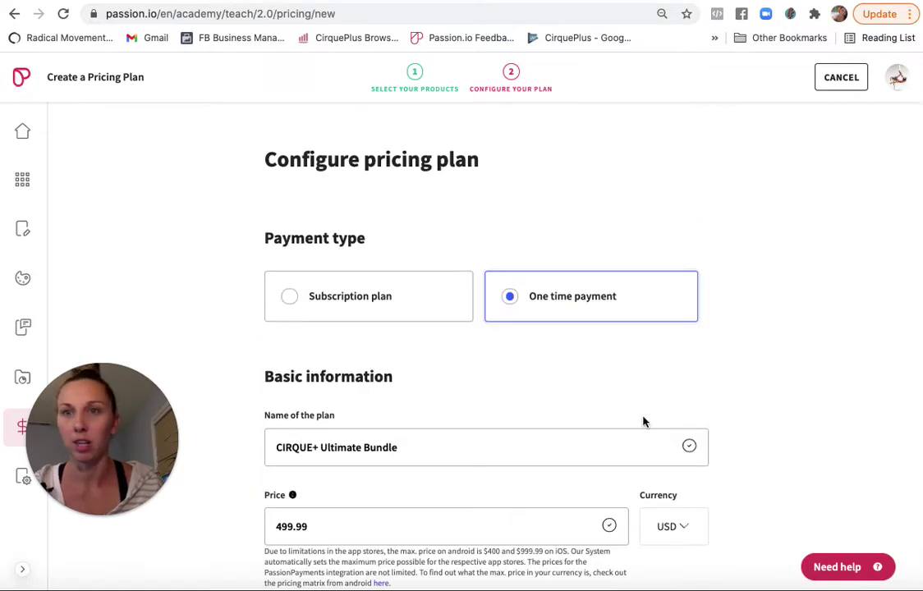
Cancel the new pricing plan without saving and return to the one-time order plans list.
{"action": "left_click", "coordinate": [846, 79]}
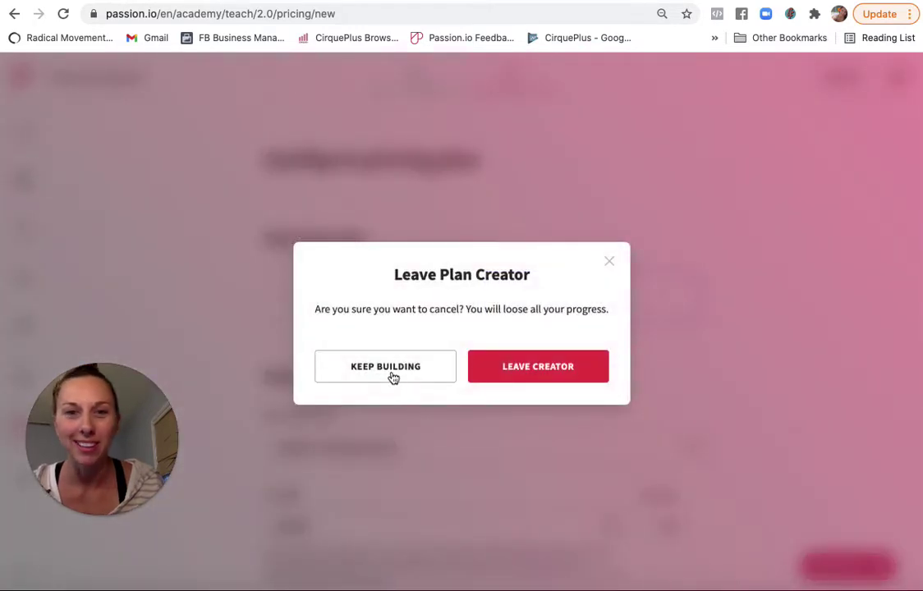
{"action": "left_click", "coordinate": [509, 382]}
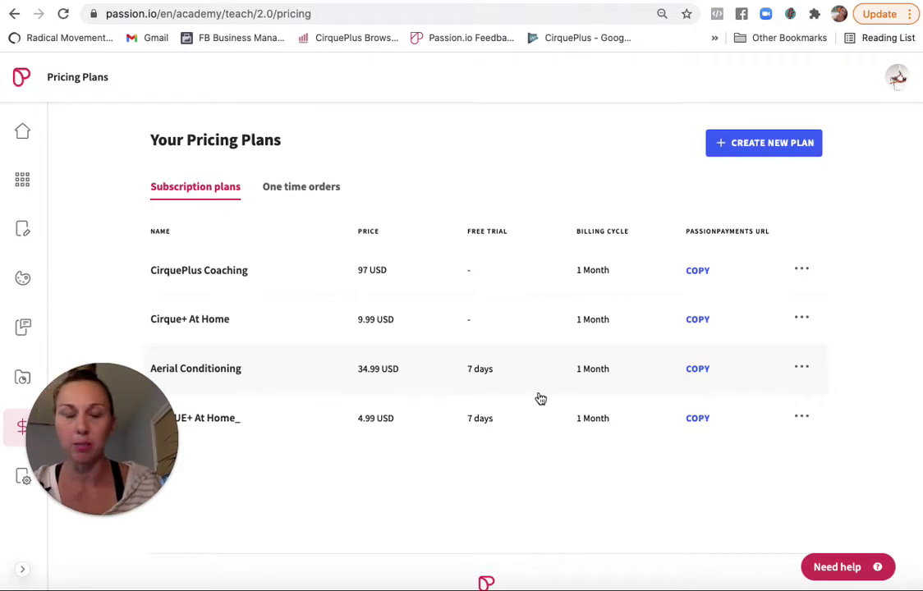
{"action": "left_click", "coordinate": [304, 192]}
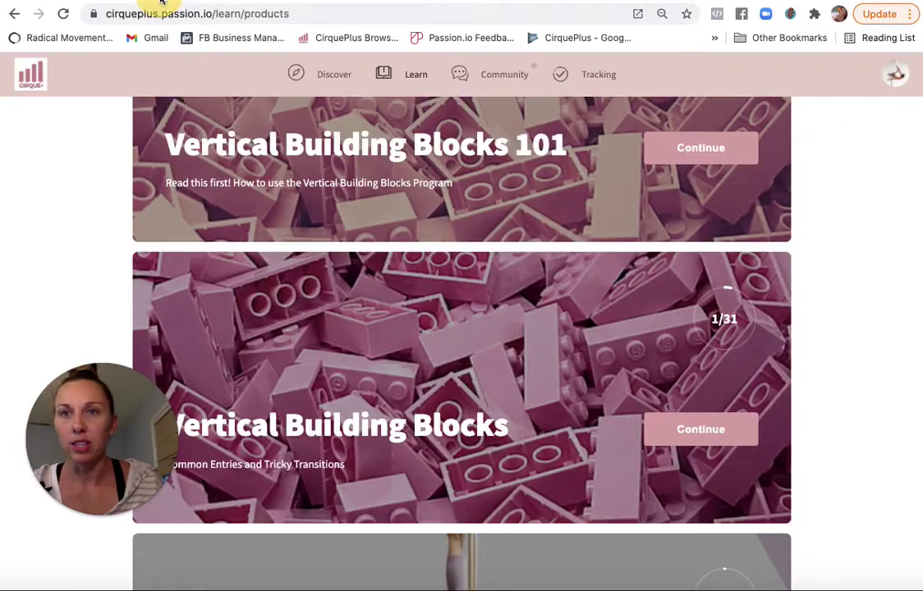
Find CIRQUE+ Vertical in the Learn products list and continue into it.
{"action": "scroll", "coordinate": [518, 324], "scroll_direction": "up", "scroll_amount": 10}
{"action": "scroll", "coordinate": [519, 324], "scroll_direction": "up", "scroll_amount": 1}
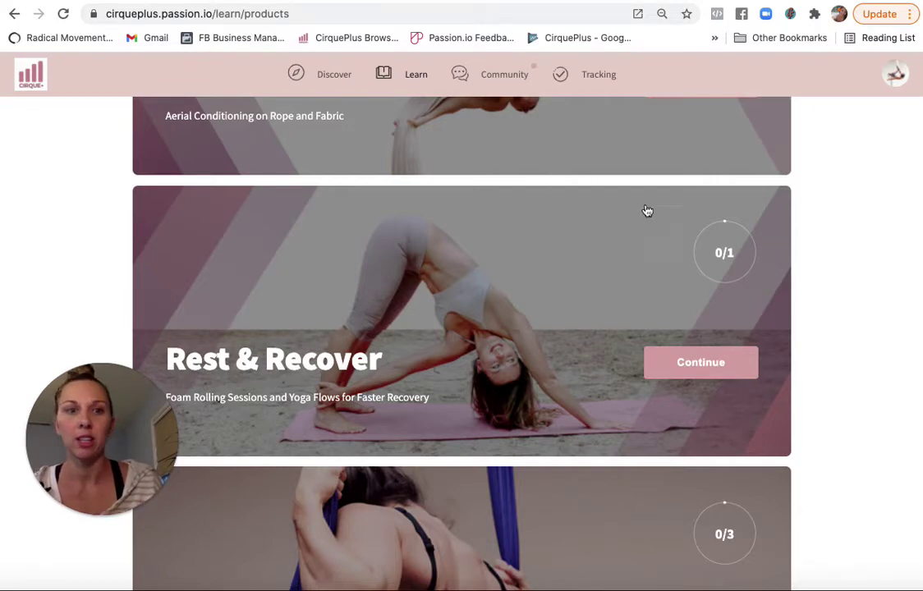
{"action": "scroll", "coordinate": [830, 237], "scroll_direction": "up", "scroll_amount": 8}
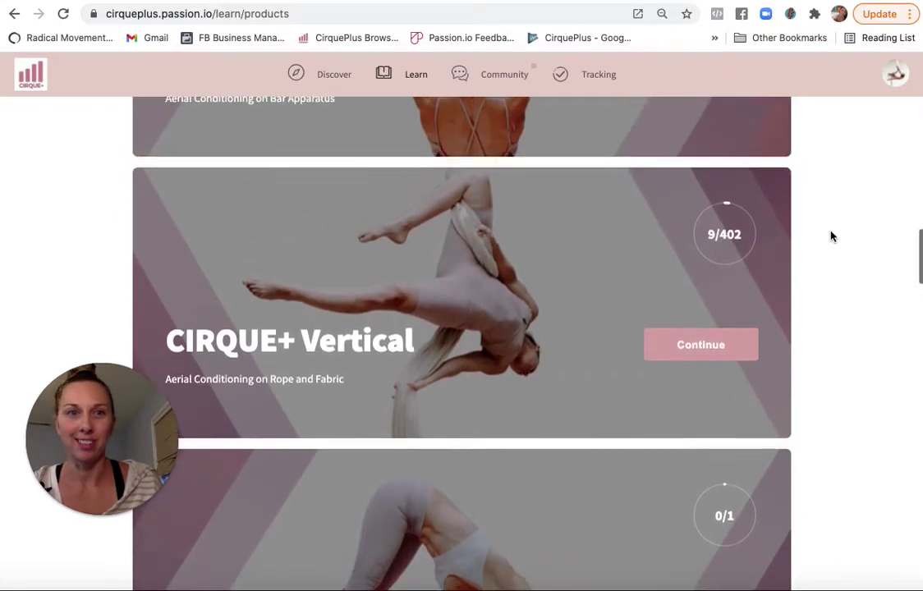
{"action": "scroll", "coordinate": [830, 237], "scroll_direction": "up", "scroll_amount": 3}
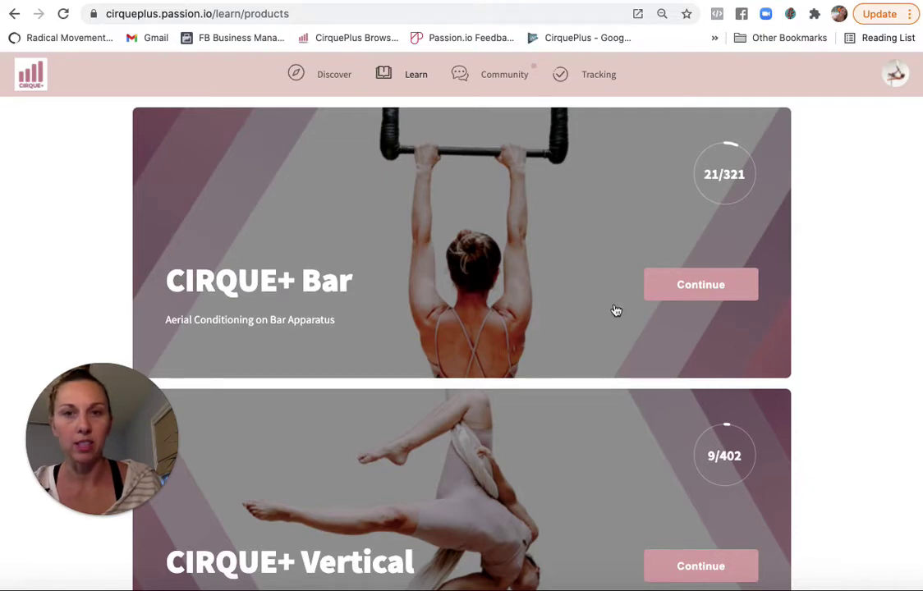
{"action": "scroll", "coordinate": [635, 319], "scroll_direction": "up", "scroll_amount": 8}
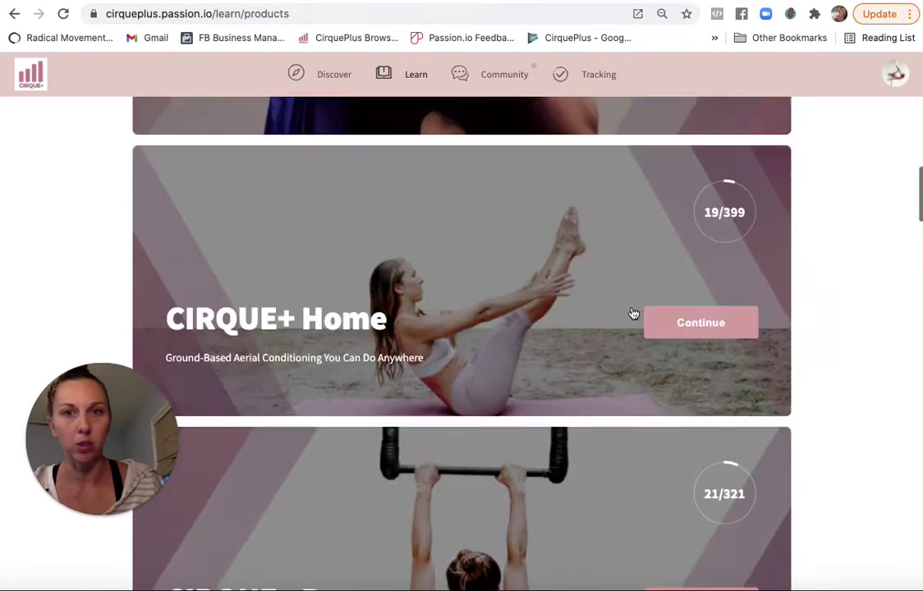
{"action": "scroll", "coordinate": [633, 316], "scroll_direction": "down", "scroll_amount": 13}
{"action": "scroll", "coordinate": [634, 314], "scroll_direction": "down", "scroll_amount": 2}
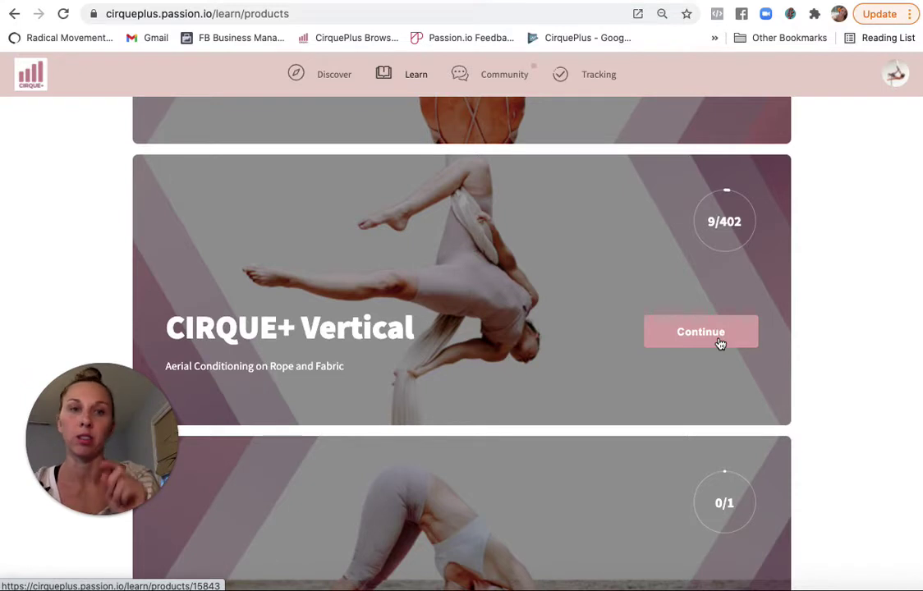
{"action": "left_click", "coordinate": [719, 343]}
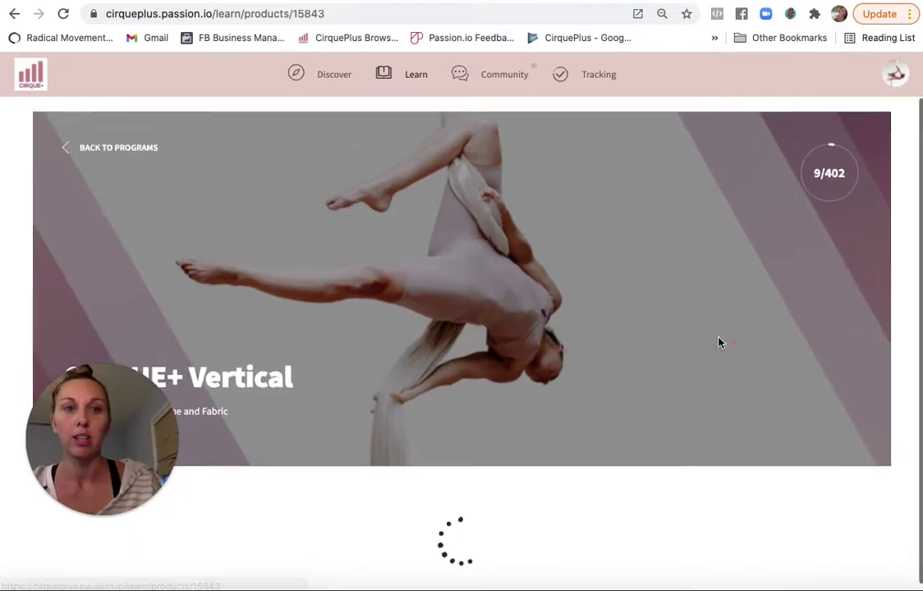
Expand Level 1 – Vertical and Workout 1 (Vertical 1.1) to list its lessons, Exercises at a Glance through Rest.
{"action": "scroll", "coordinate": [695, 372], "scroll_direction": "down", "scroll_amount": 5}
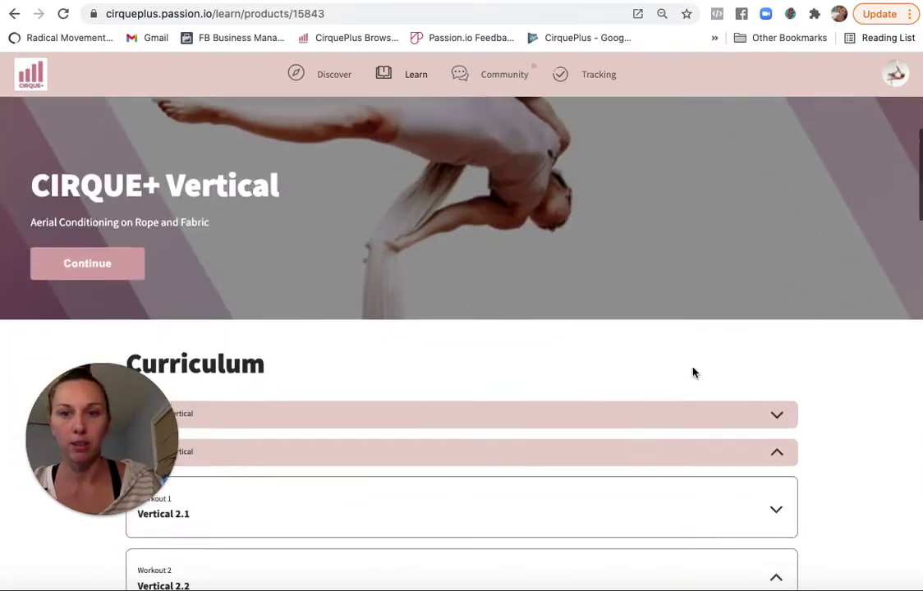
{"action": "left_click_drag", "start_coordinate": [131, 387], "coordinate": [854, 131]}
{"action": "scroll", "coordinate": [356, 490], "scroll_direction": "down", "scroll_amount": 1}
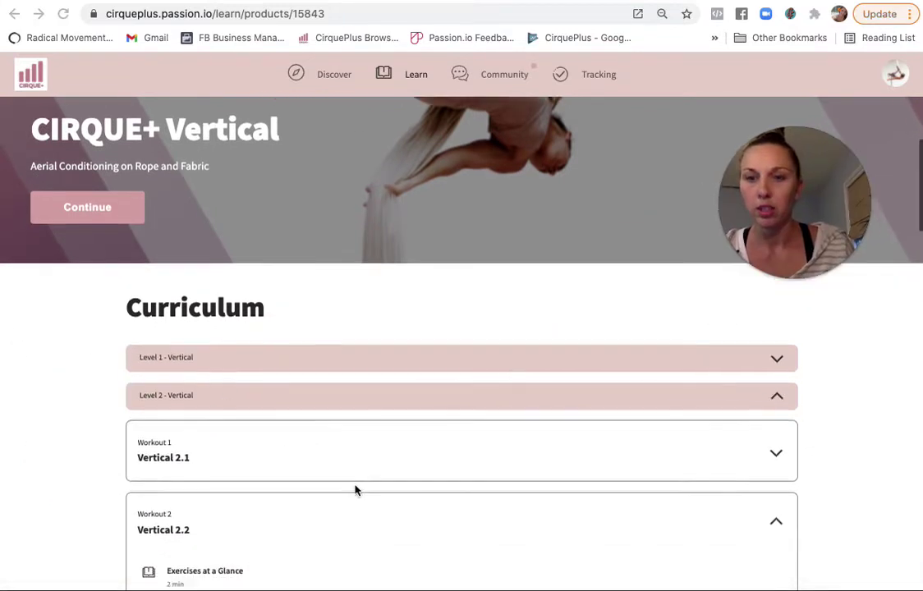
{"action": "left_click", "coordinate": [777, 342]}
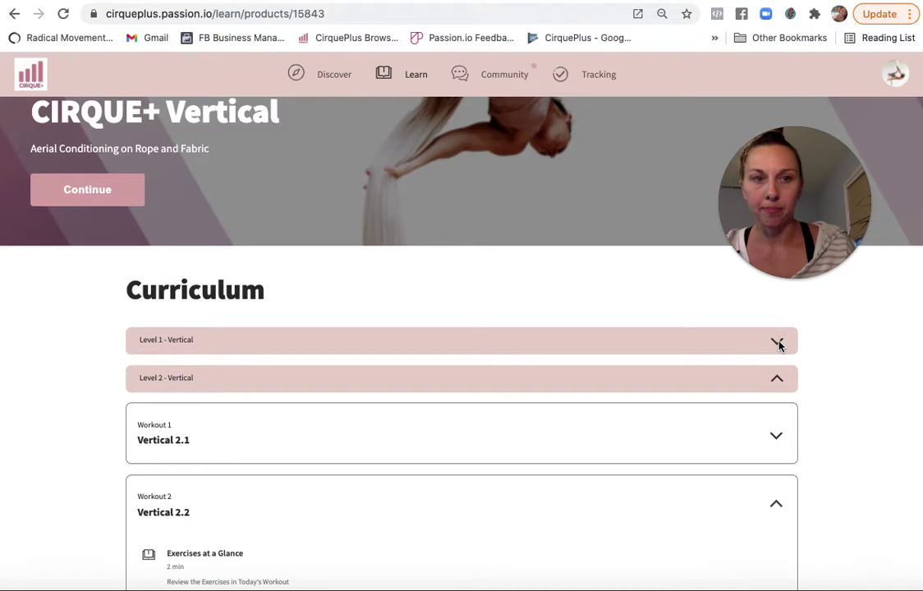
{"action": "left_click", "coordinate": [779, 344]}
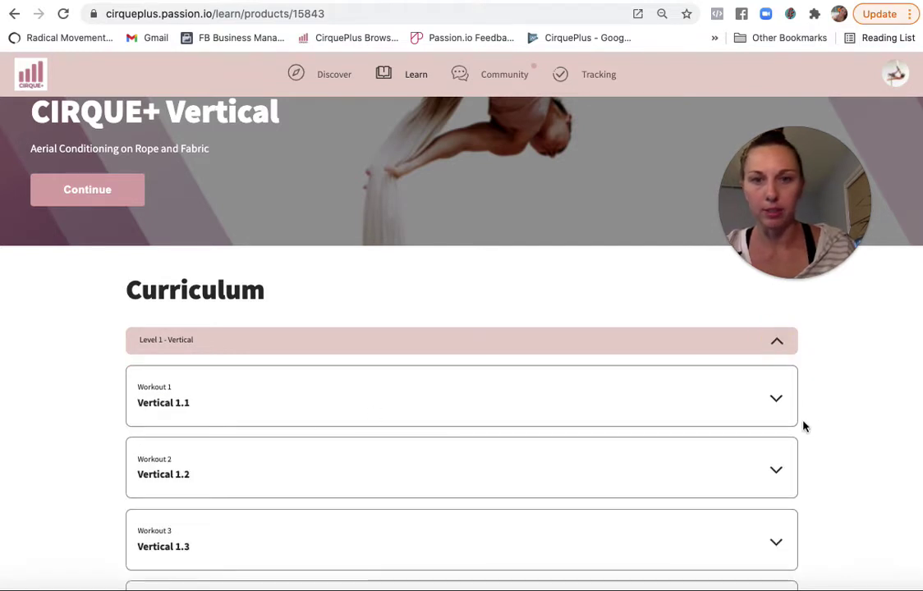
{"action": "left_click", "coordinate": [778, 408]}
{"action": "scroll", "coordinate": [532, 441], "scroll_direction": "down", "scroll_amount": 3}
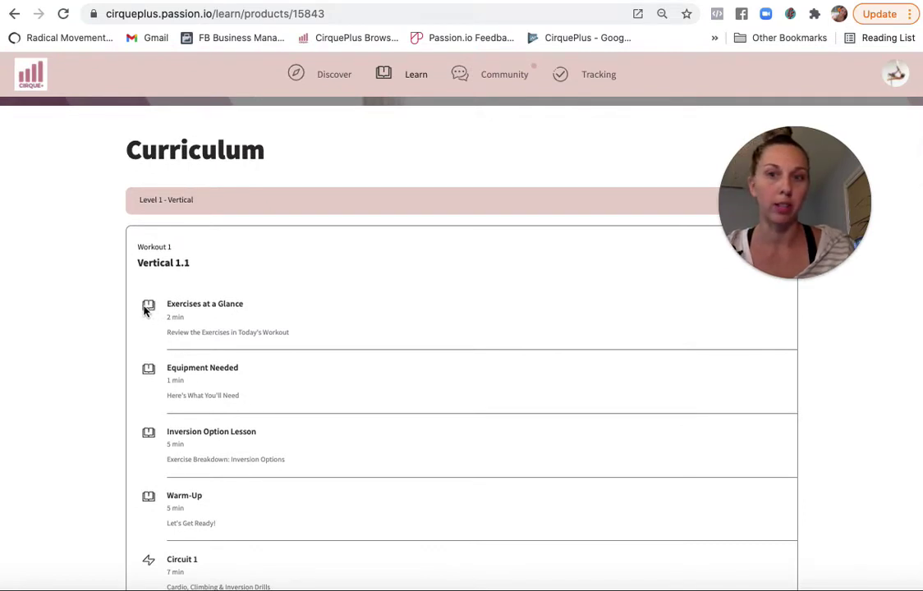
{"action": "scroll", "coordinate": [306, 361], "scroll_direction": "down", "scroll_amount": 2}
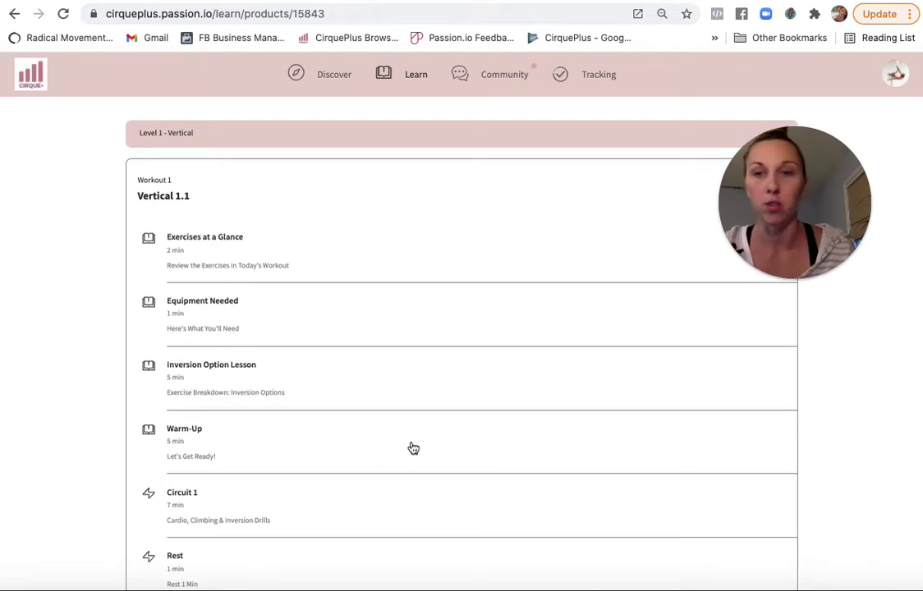
{"action": "scroll", "coordinate": [413, 448], "scroll_direction": "down", "scroll_amount": 1}
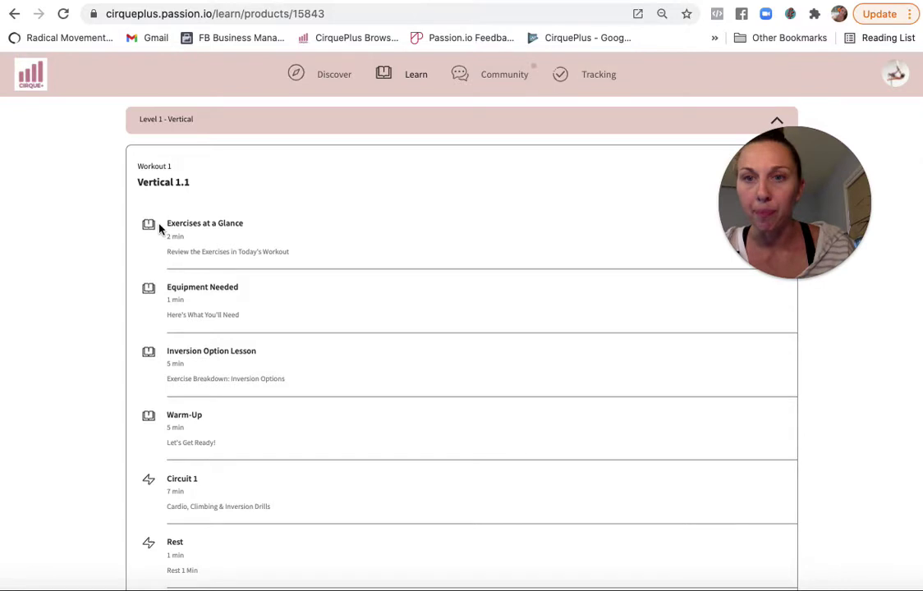
View the Exercises at a Glance demos, such as Mountain Climber and Burpee, then return to the lesson list.
{"action": "left_click", "coordinate": [184, 229]}
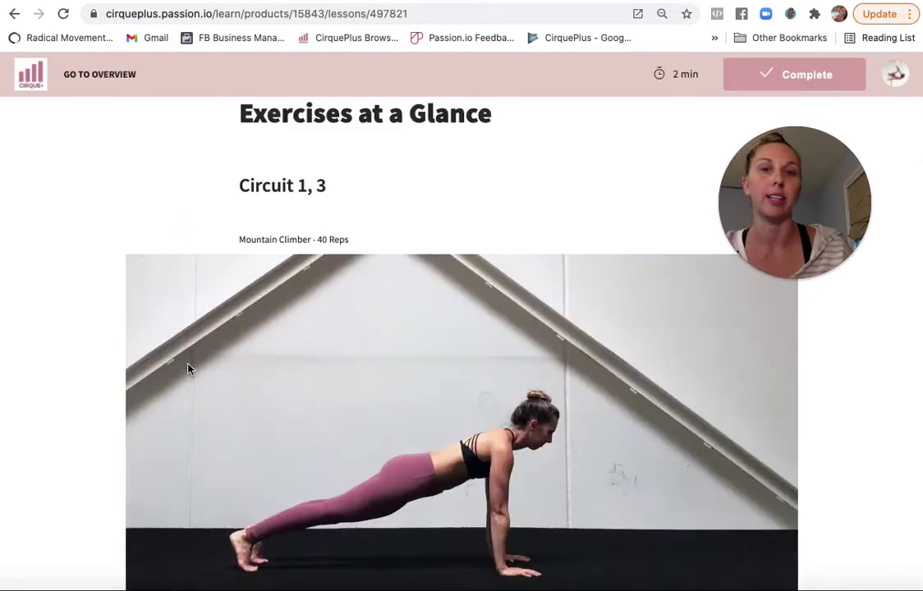
{"action": "scroll", "coordinate": [329, 492], "scroll_direction": "down", "scroll_amount": 3}
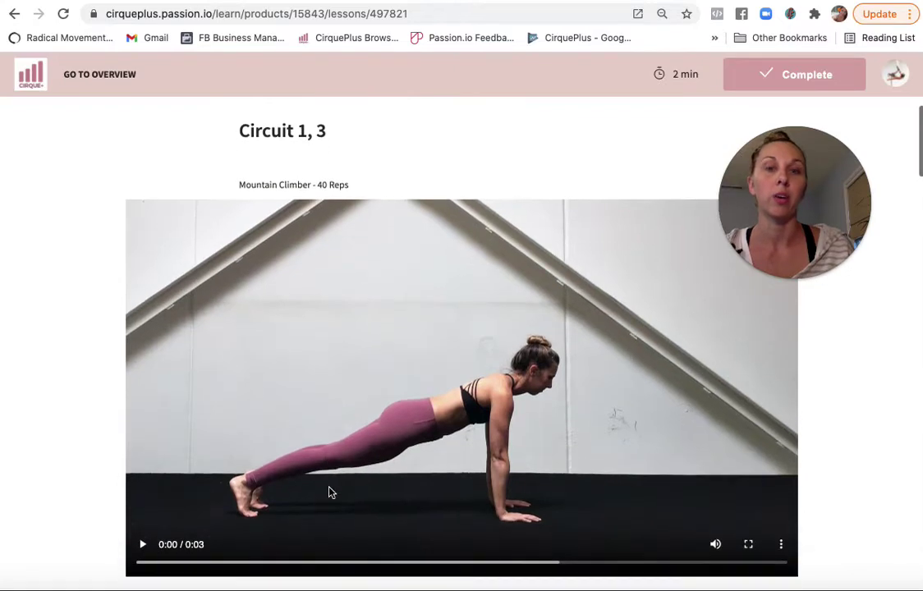
{"action": "scroll", "coordinate": [329, 492], "scroll_direction": "down", "scroll_amount": 5}
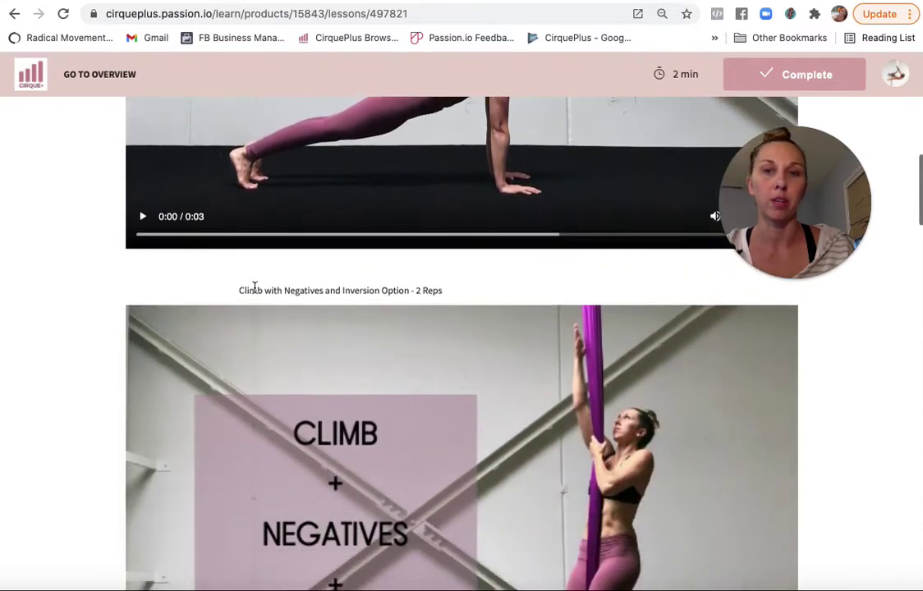
{"action": "scroll", "coordinate": [267, 407], "scroll_direction": "down", "scroll_amount": 14}
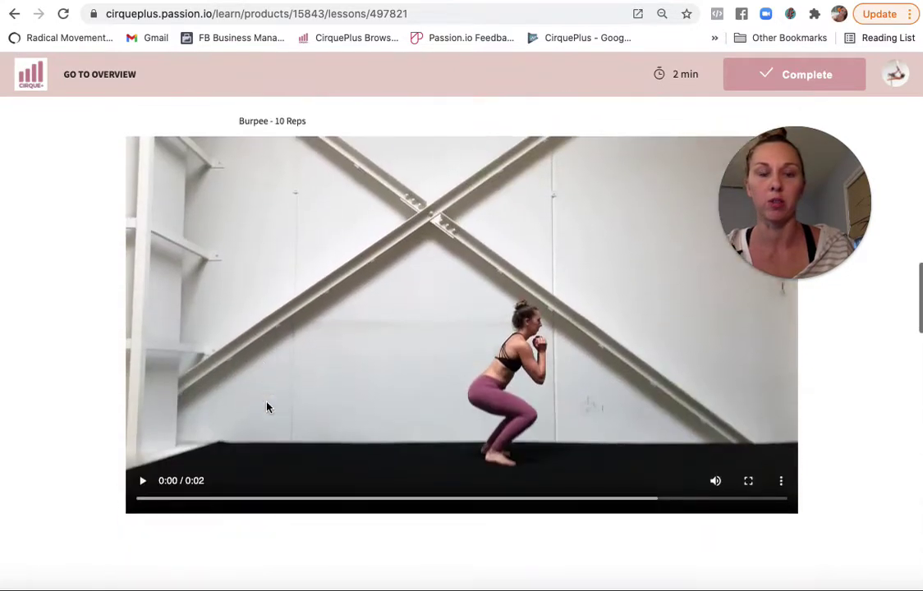
{"action": "scroll", "coordinate": [266, 407], "scroll_direction": "up", "scroll_amount": 20}
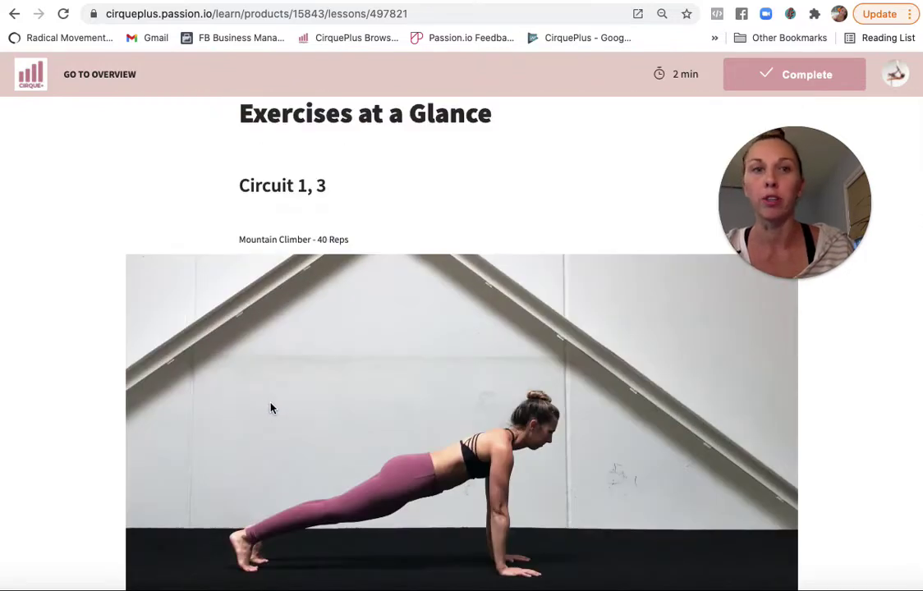
{"action": "left_click", "coordinate": [14, 15]}
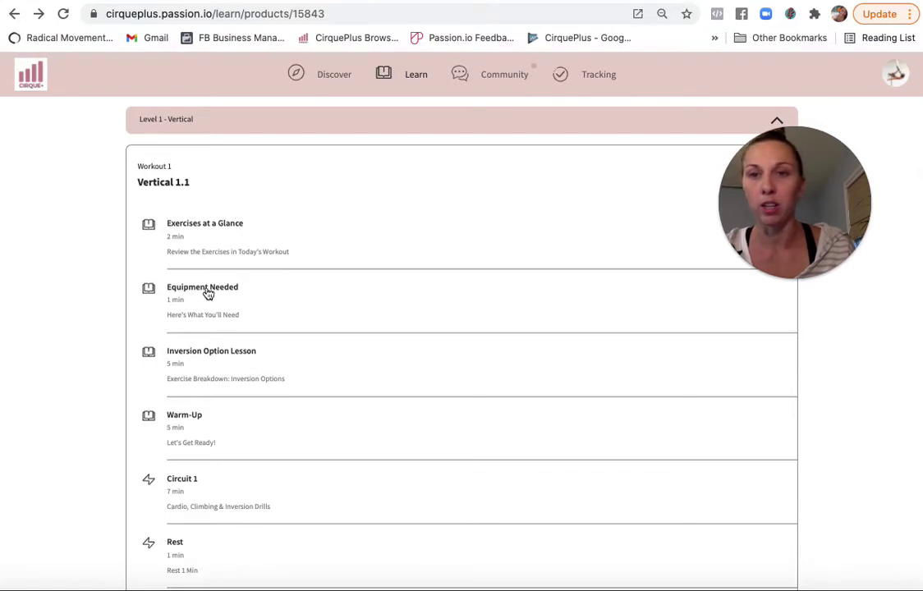
Scroll through the Inversion Option Lesson, then return to the Vertical 1.1 lessons listed through Circuit 3.
{"action": "left_click", "coordinate": [193, 355]}
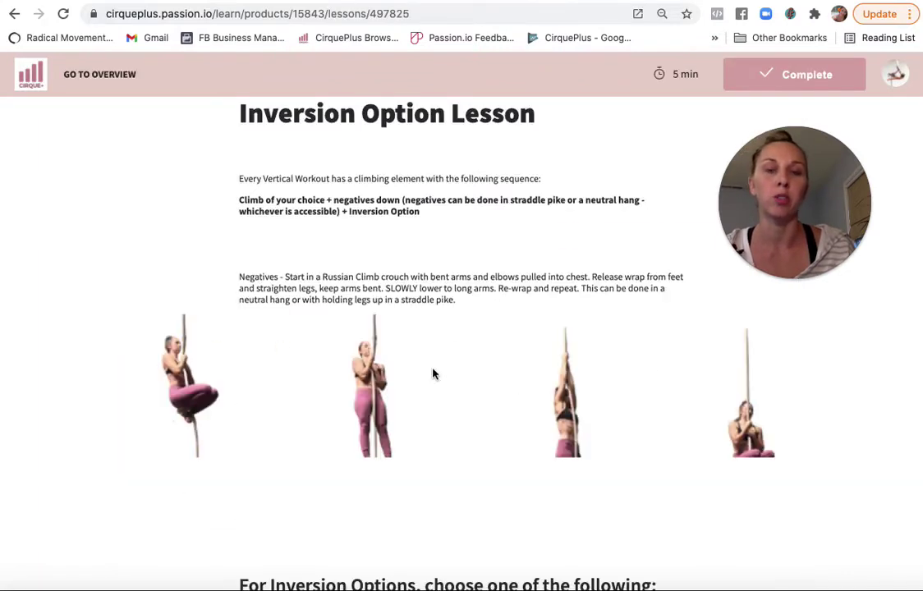
{"action": "scroll", "coordinate": [434, 374], "scroll_direction": "down", "scroll_amount": 12}
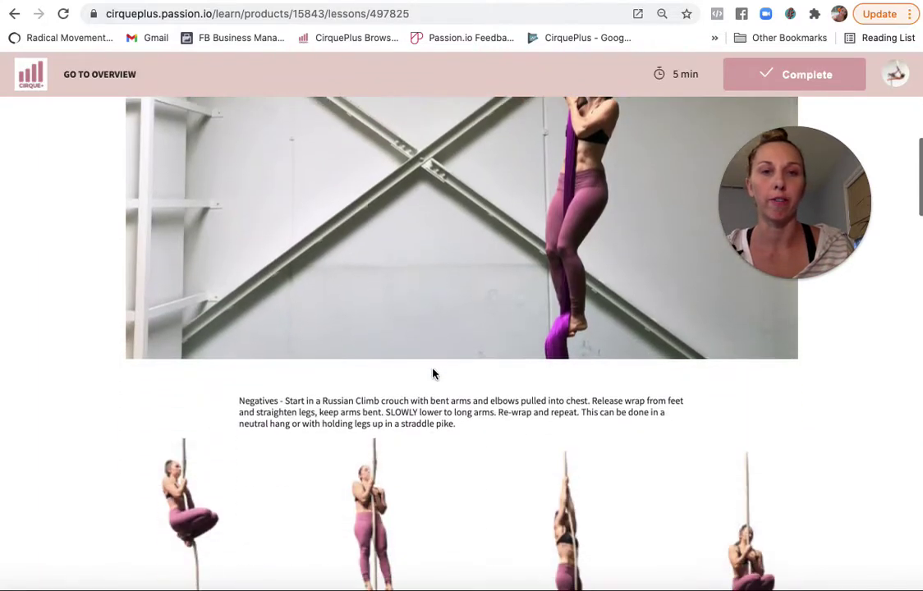
{"action": "scroll", "coordinate": [434, 371], "scroll_direction": "down", "scroll_amount": 10}
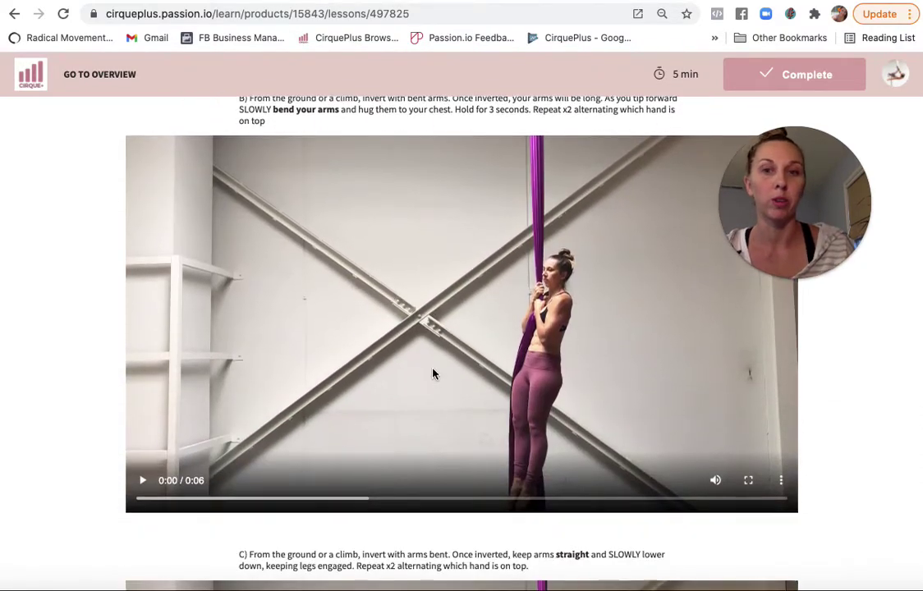
{"action": "scroll", "coordinate": [434, 374], "scroll_direction": "down", "scroll_amount": 3}
{"action": "scroll", "coordinate": [433, 373], "scroll_direction": "up", "scroll_amount": 20}
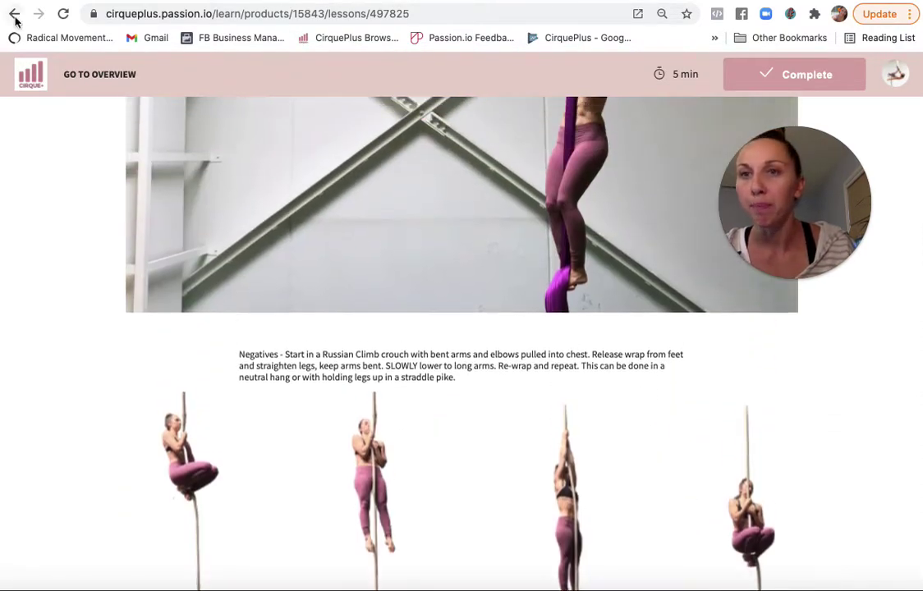
{"action": "left_click", "coordinate": [14, 16]}
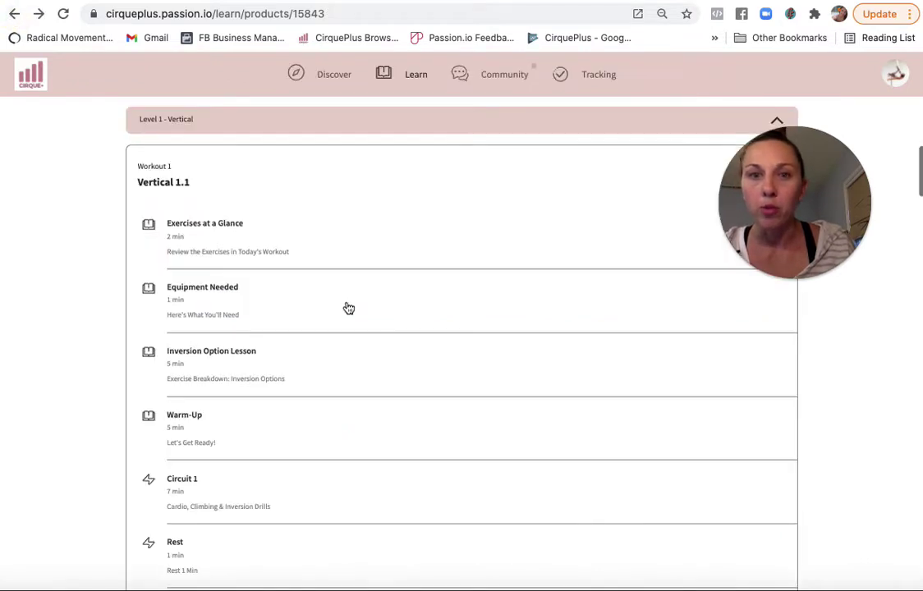
{"action": "scroll", "coordinate": [391, 378], "scroll_direction": "down", "scroll_amount": 5}
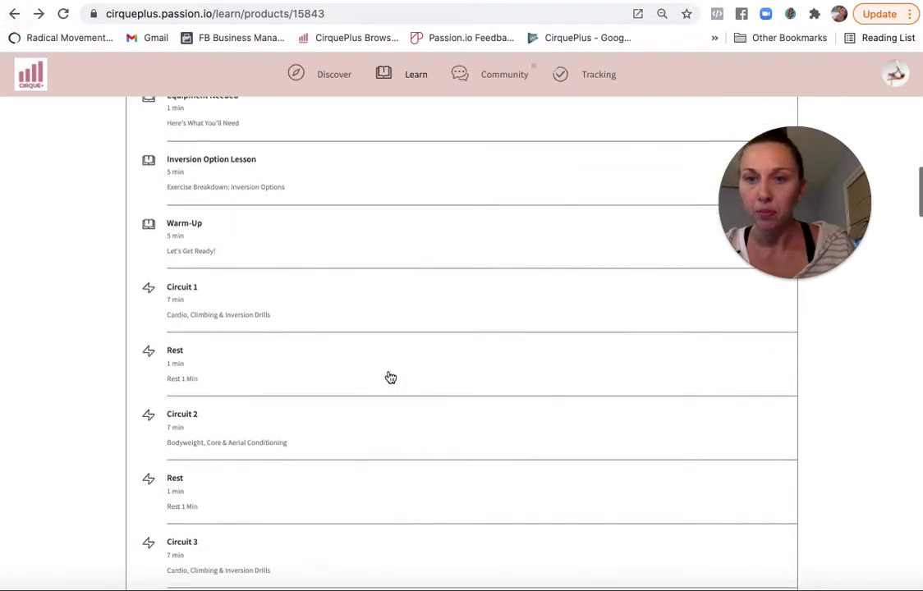
Open Circuit 1 and start its timed workout at Mountain Climber - 40 Reps.
{"action": "left_click", "coordinate": [184, 292]}
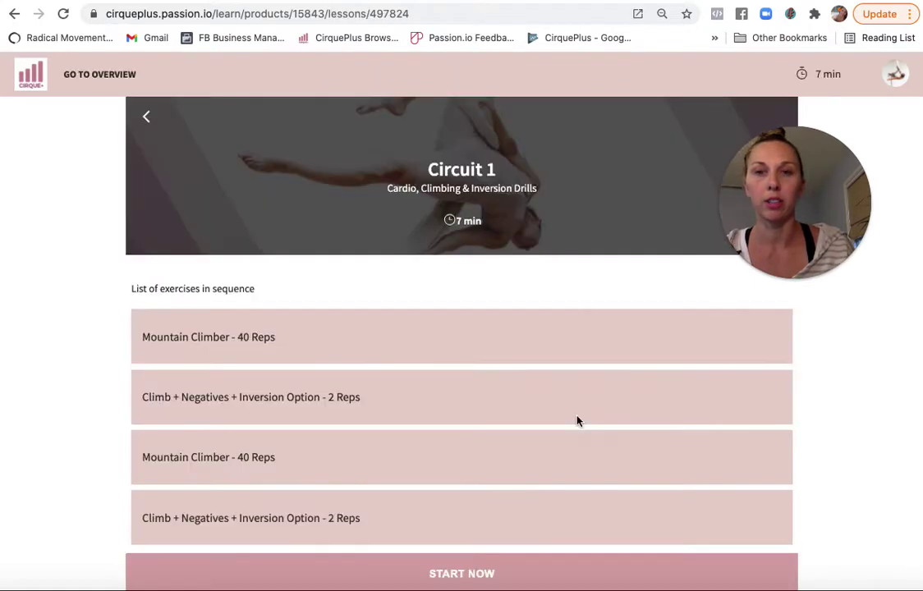
{"action": "left_click", "coordinate": [475, 575]}
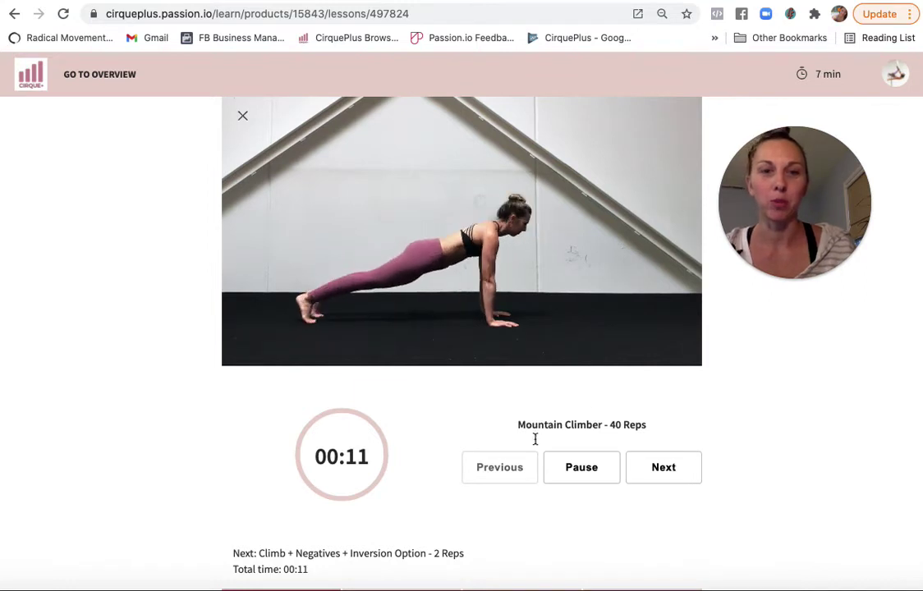
{"action": "left_click_drag", "start_coordinate": [516, 425], "coordinate": [649, 428]}
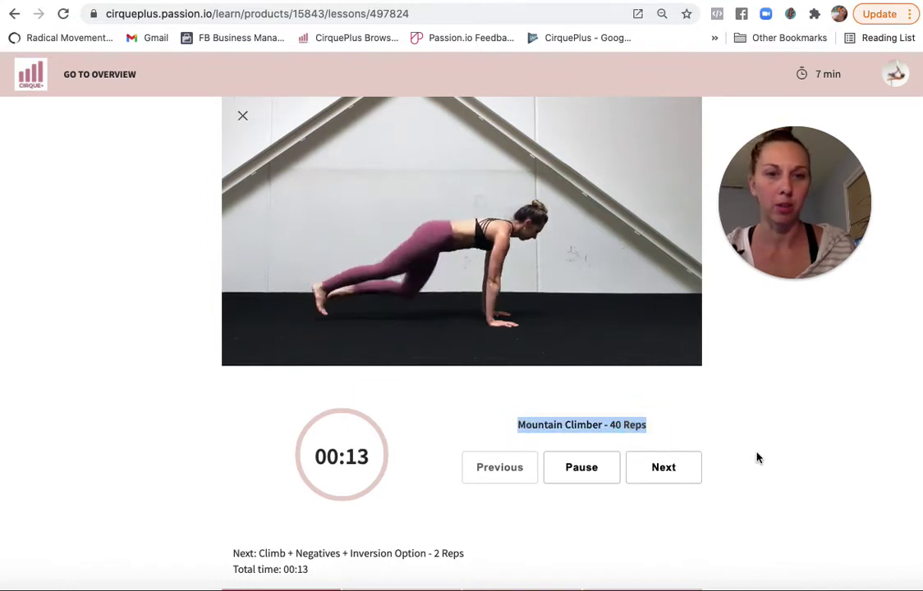
{"action": "left_click", "coordinate": [758, 457]}
Skip ahead through Climb + Negatives and Mountain Climber, then quit the workout.
{"action": "left_click", "coordinate": [655, 470]}
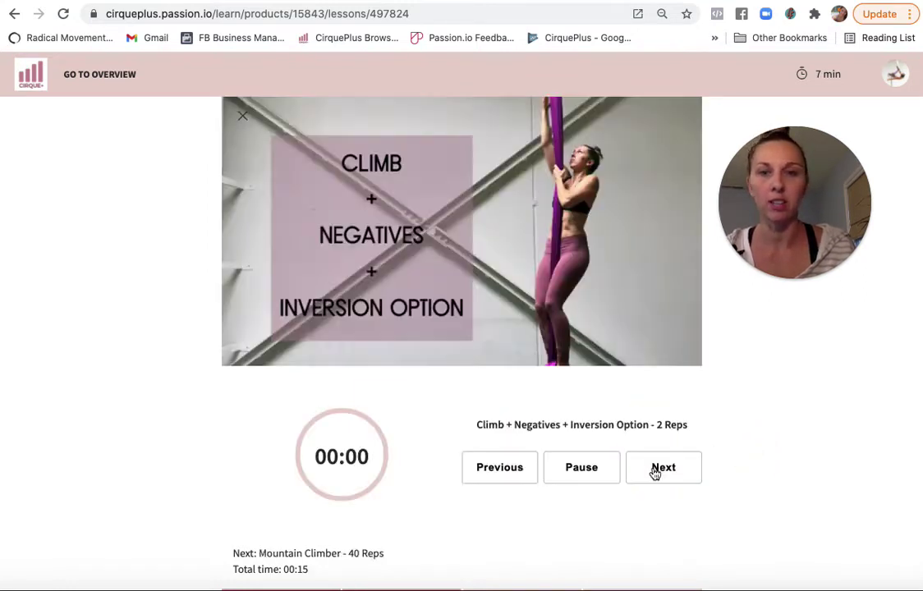
{"action": "left_click", "coordinate": [665, 474]}
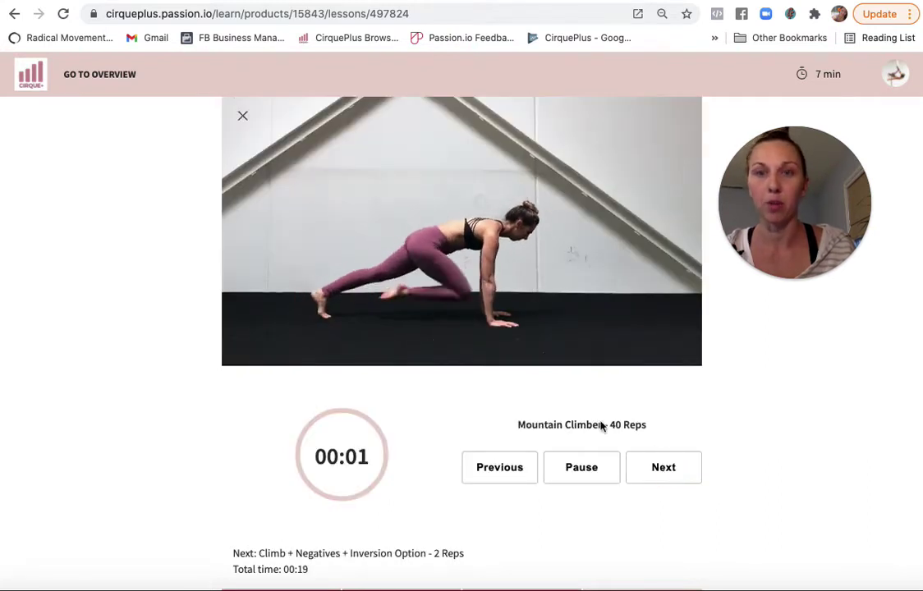
{"action": "left_click", "coordinate": [243, 120]}
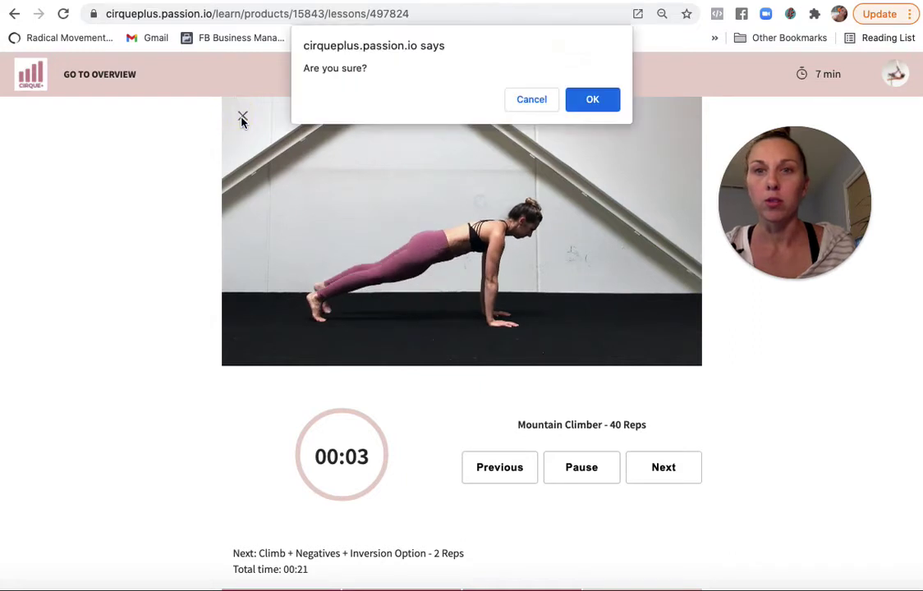
{"action": "left_click", "coordinate": [604, 101]}
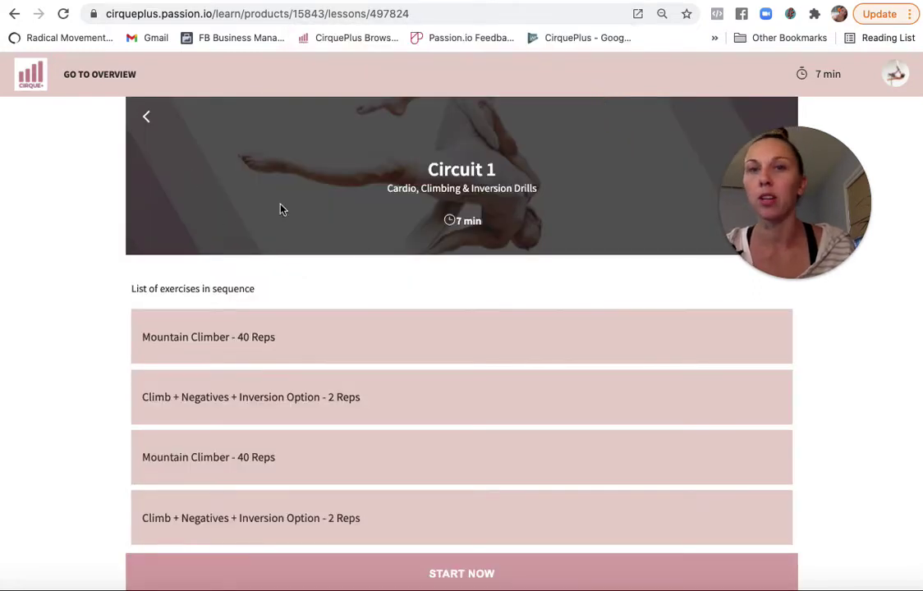
Return to the Passion.io admin and open the Courses list under app content.
{"action": "left_click", "coordinate": [319, 1]}
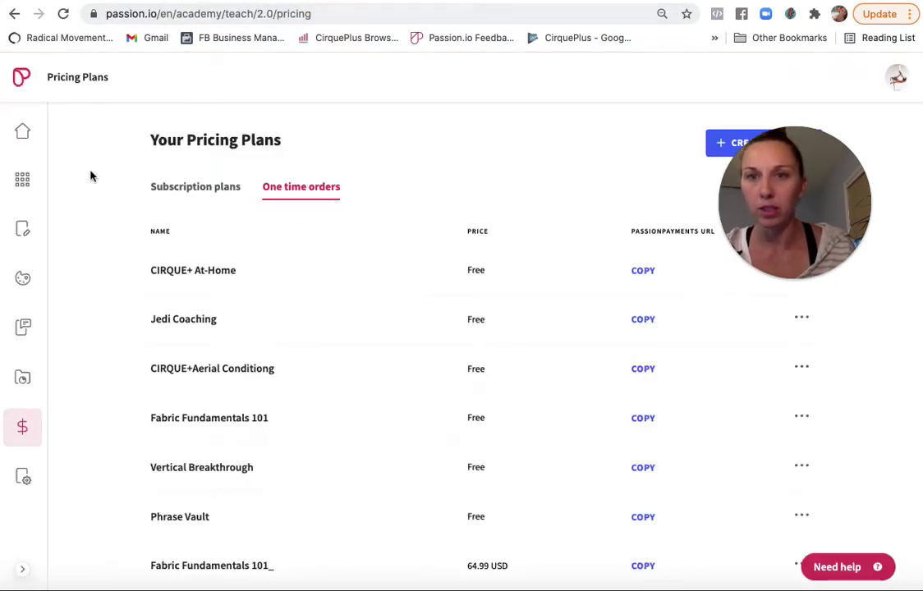
{"action": "left_click", "coordinate": [23, 180]}
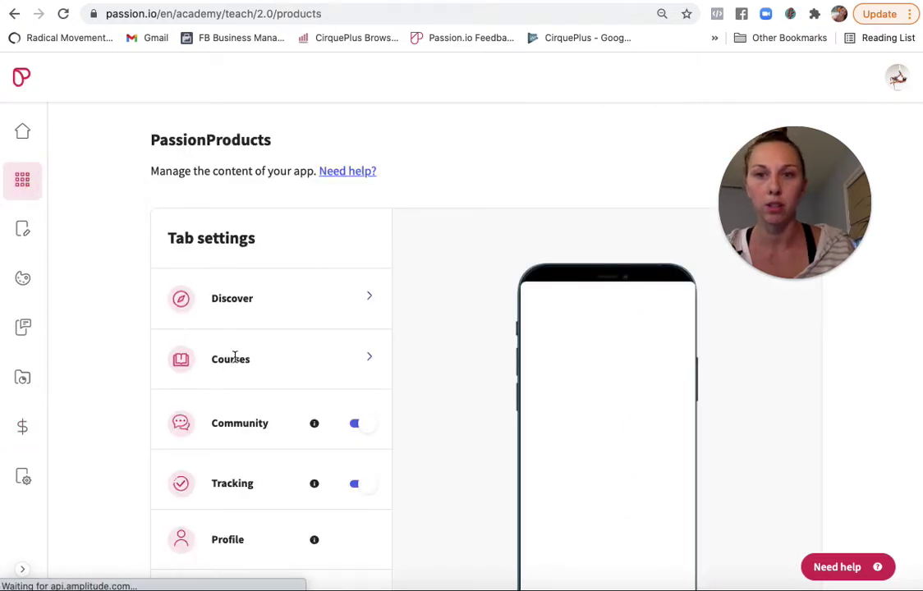
{"action": "left_click", "coordinate": [232, 358]}
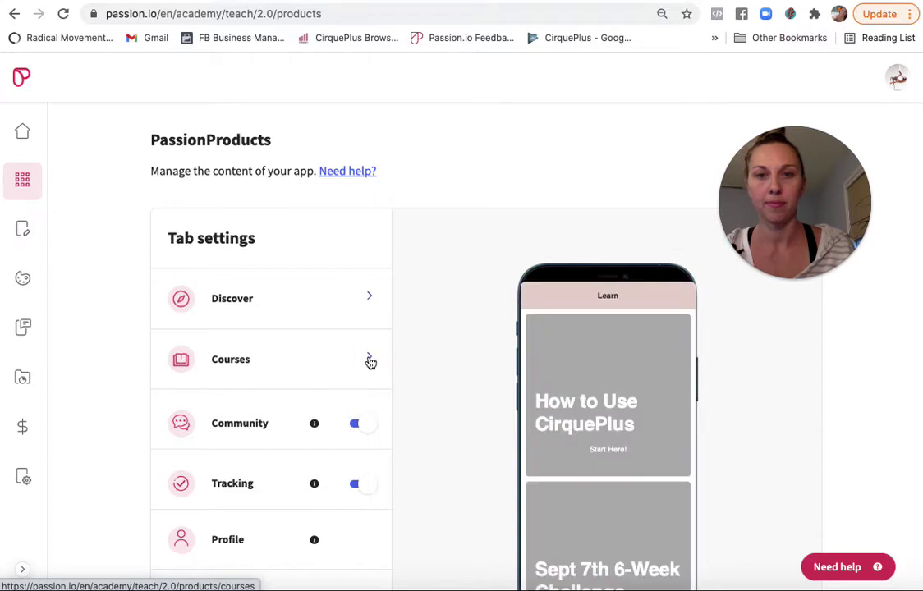
{"action": "left_click", "coordinate": [369, 361]}
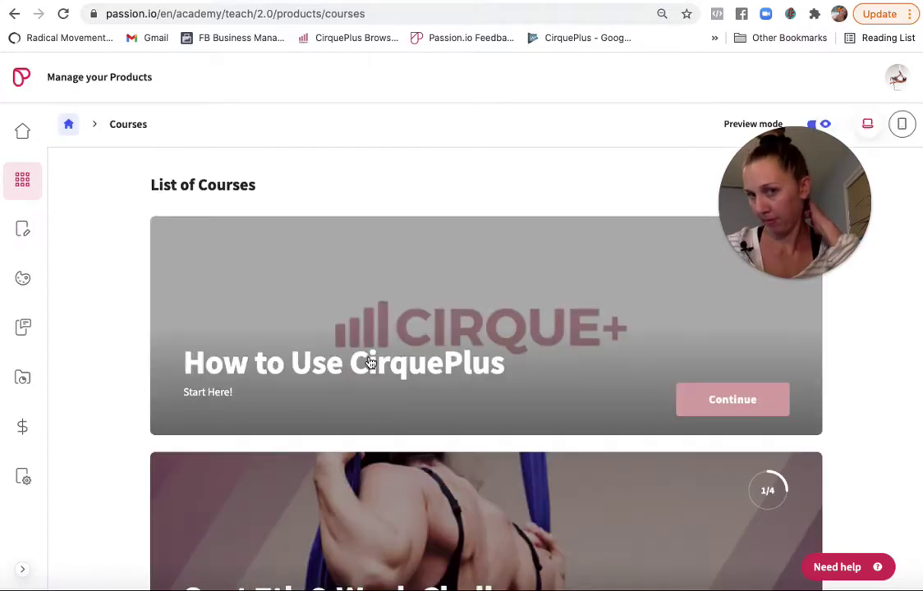
Switch the course list from Preview to Edit mode and open CIRQUE+ Vertical.
{"action": "scroll", "coordinate": [370, 362], "scroll_direction": "down", "scroll_amount": 2}
{"action": "scroll", "coordinate": [369, 362], "scroll_direction": "down", "scroll_amount": 4}
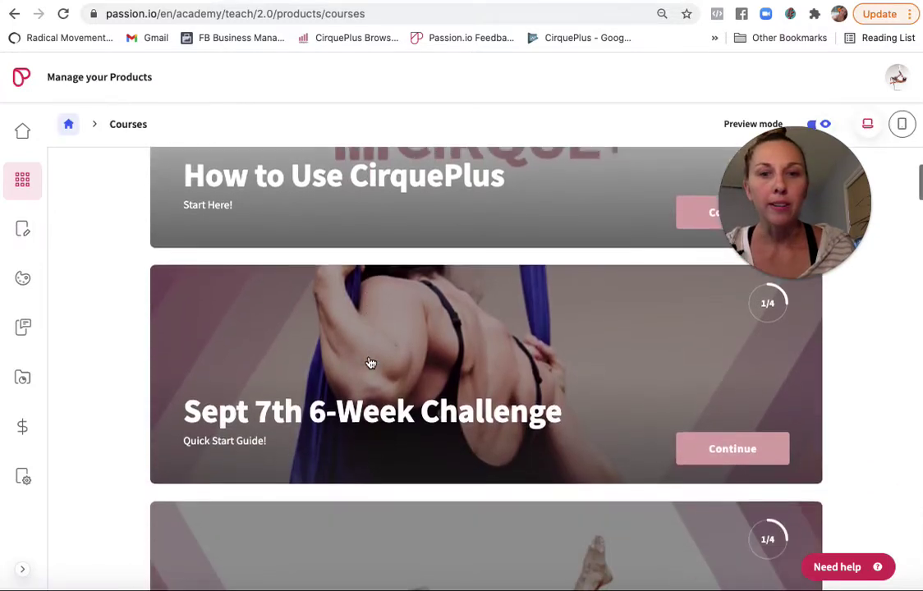
{"action": "scroll", "coordinate": [370, 362], "scroll_direction": "down", "scroll_amount": 3}
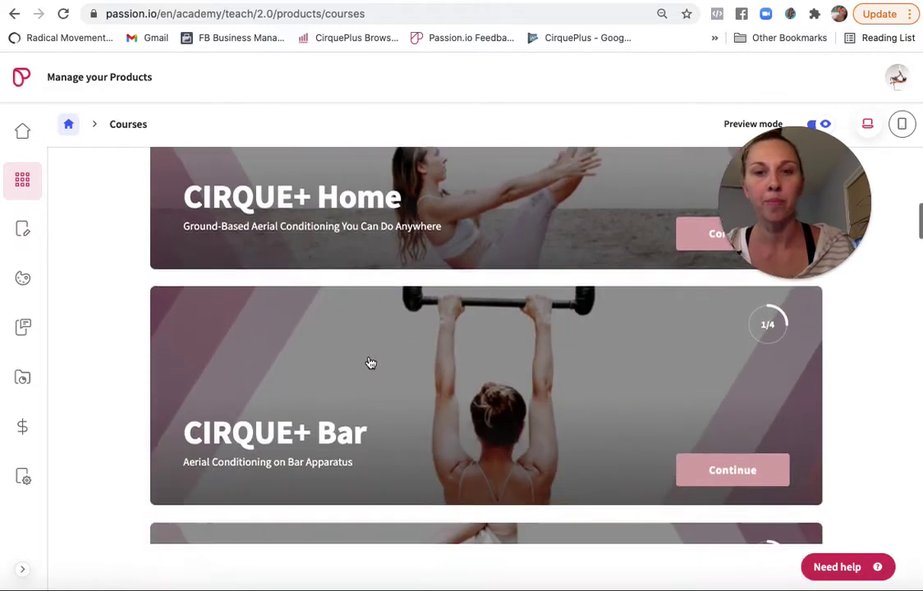
{"action": "scroll", "coordinate": [370, 363], "scroll_direction": "down", "scroll_amount": 3}
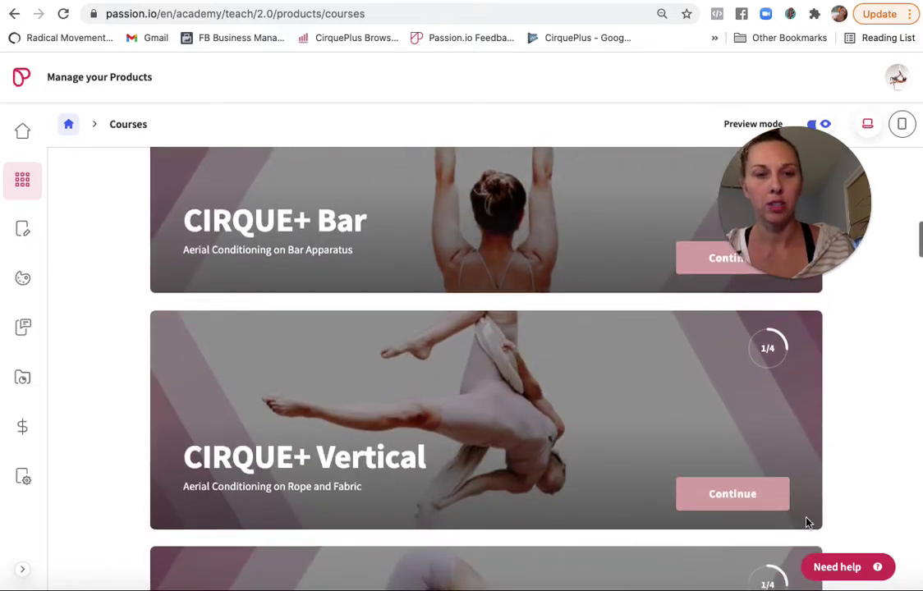
{"action": "scroll", "coordinate": [716, 458], "scroll_direction": "up", "scroll_amount": 1}
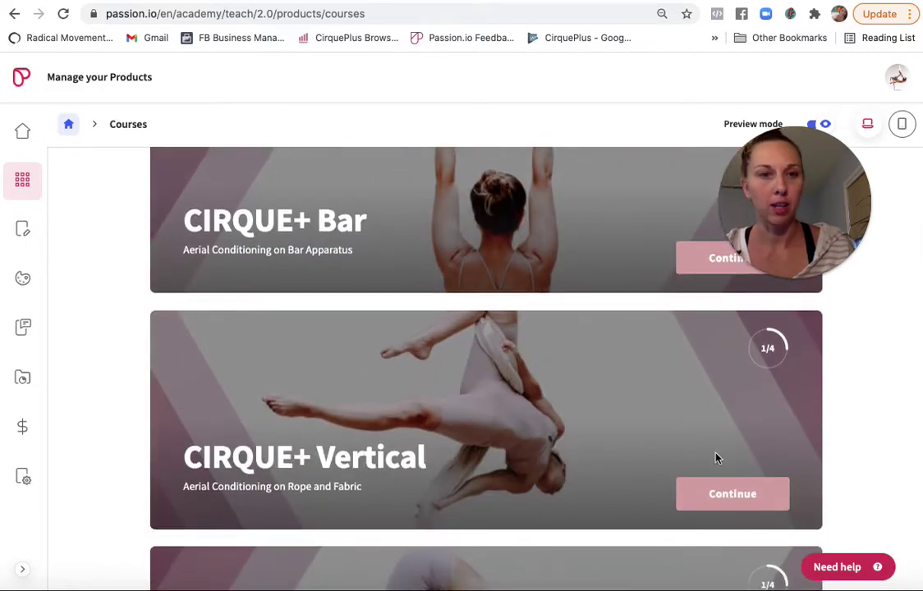
{"action": "left_click", "coordinate": [823, 124]}
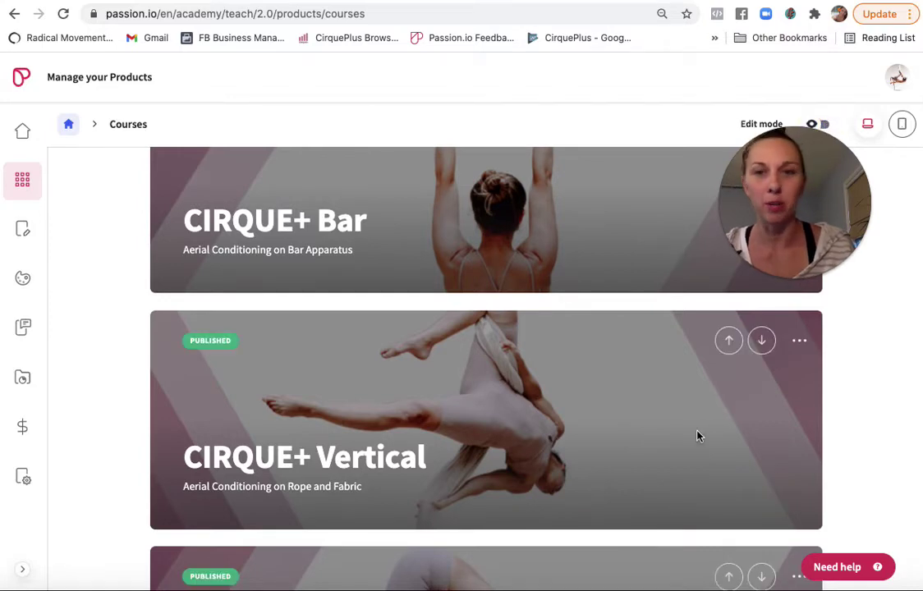
{"action": "left_click", "coordinate": [630, 416]}
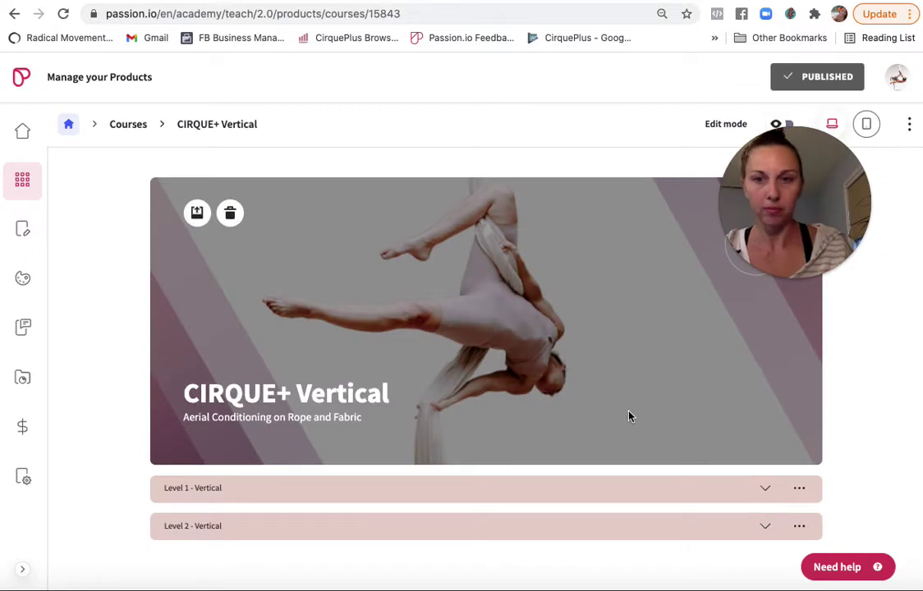
Expand Level 2 - Vertical and clone Workout 18.
{"action": "left_click", "coordinate": [764, 527]}
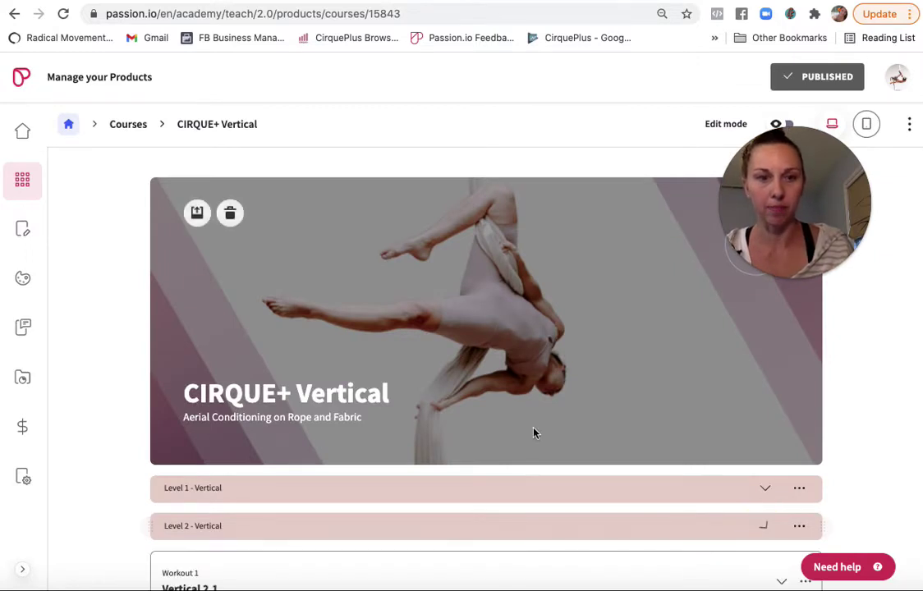
{"action": "scroll", "coordinate": [534, 433], "scroll_direction": "down", "scroll_amount": 20}
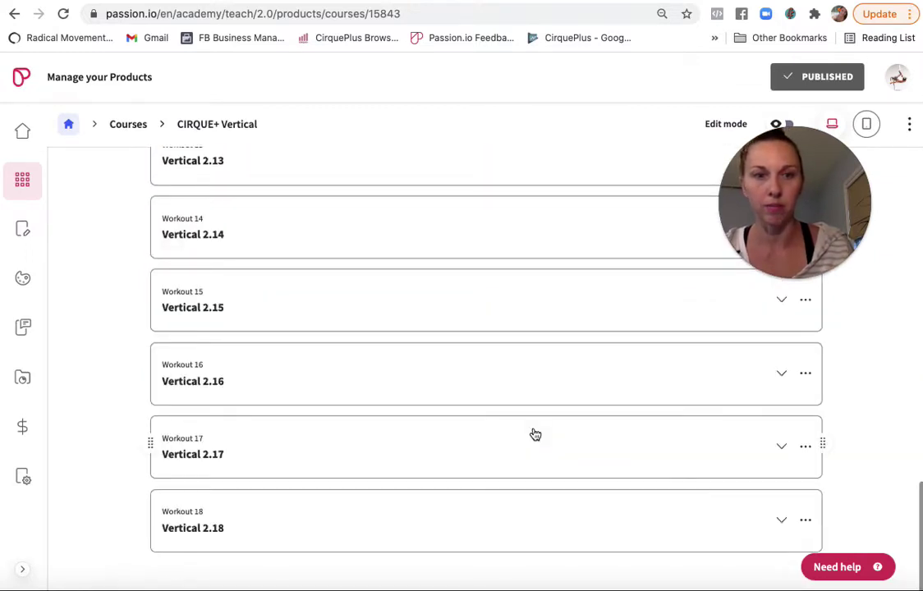
{"action": "left_click", "coordinate": [810, 524]}
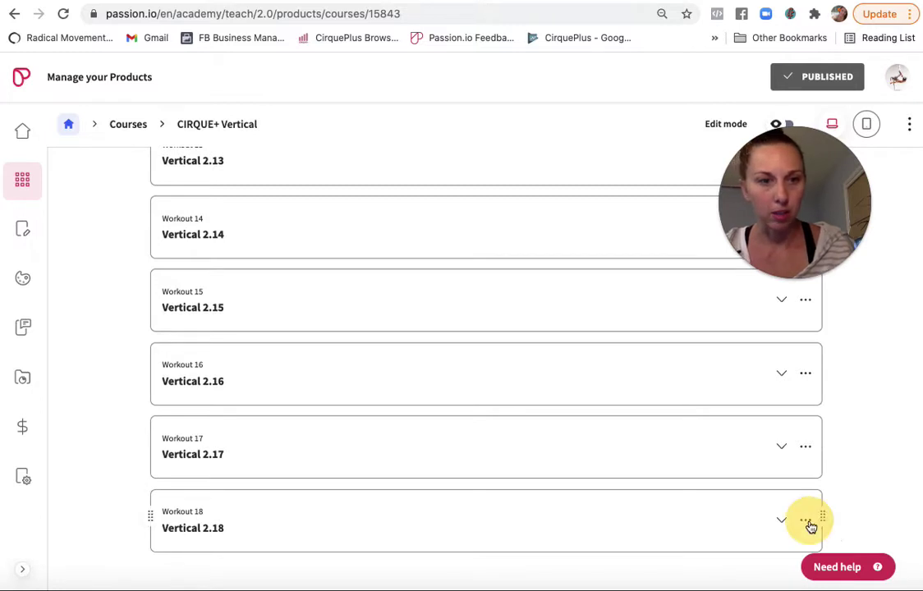
{"action": "left_click", "coordinate": [738, 465]}
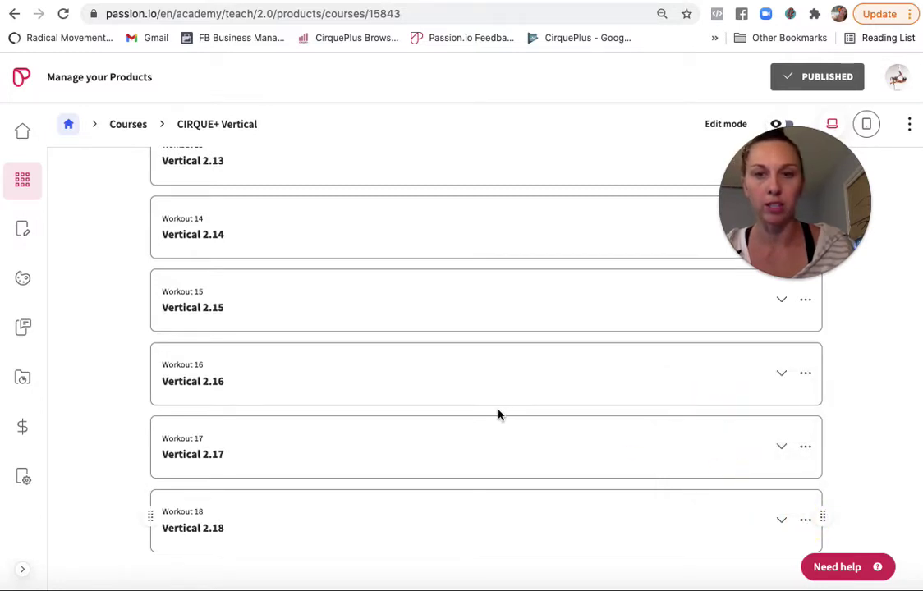
Expand the new Workout 19 and open its Exercises at a Glance lesson.
{"action": "scroll", "coordinate": [499, 415], "scroll_direction": "down", "scroll_amount": 2}
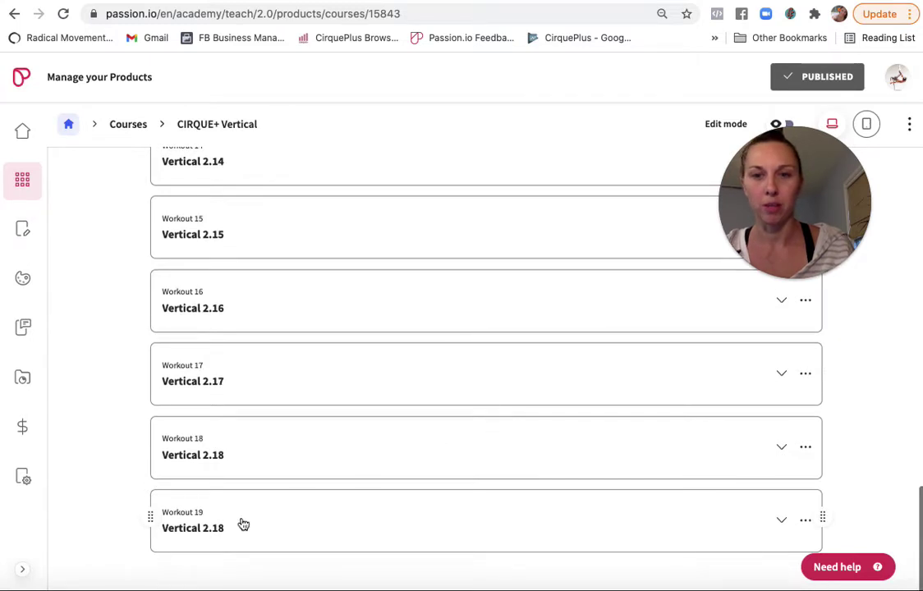
{"action": "left_click", "coordinate": [783, 526]}
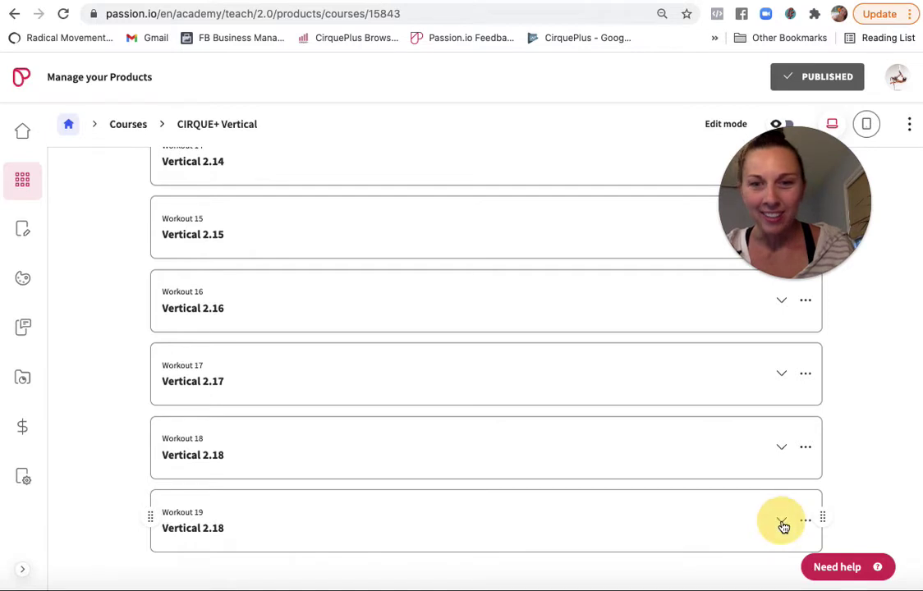
{"action": "scroll", "coordinate": [547, 439], "scroll_direction": "down", "scroll_amount": 3}
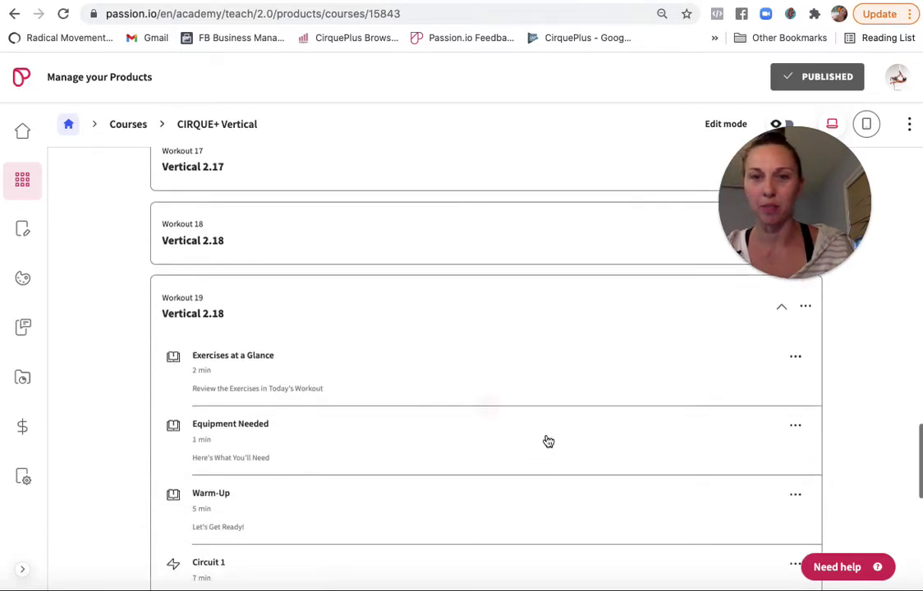
{"action": "scroll", "coordinate": [546, 439], "scroll_direction": "down", "scroll_amount": 1}
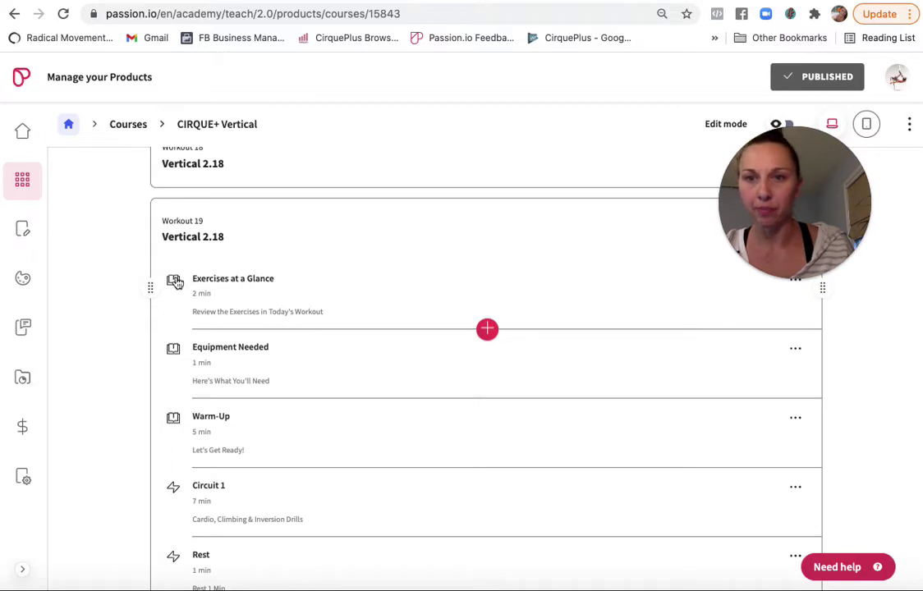
{"action": "left_click", "coordinate": [176, 282]}
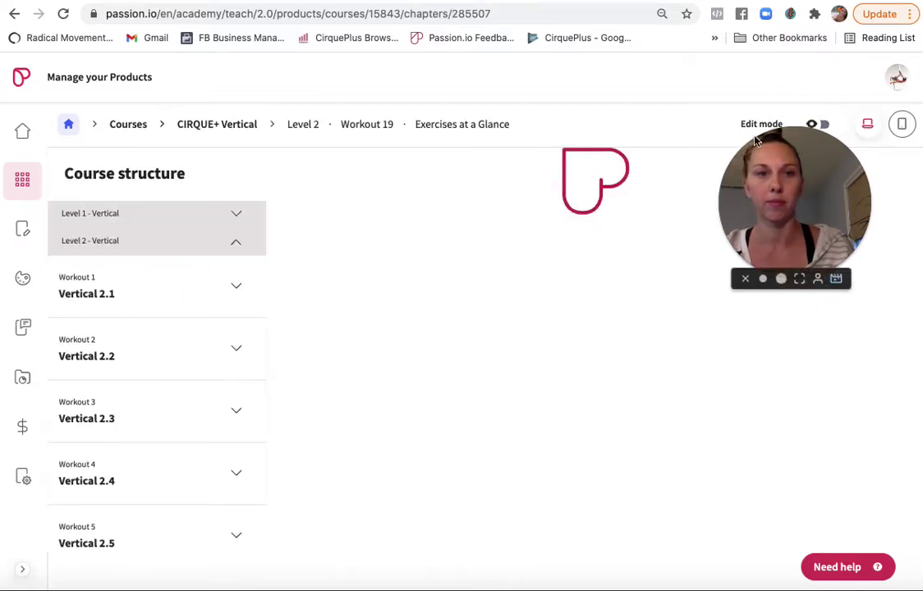
Add a Files block below the Side/Cross Sit Up image in Exercises at a Glance.
{"action": "left_click_drag", "start_coordinate": [687, 133], "coordinate": [74, 131]}
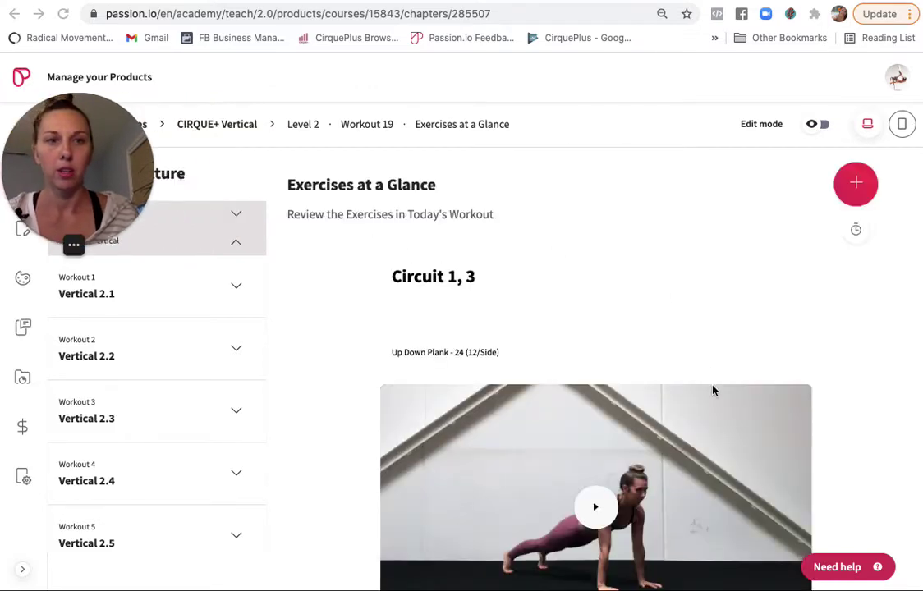
{"action": "scroll", "coordinate": [732, 427], "scroll_direction": "down", "scroll_amount": 3}
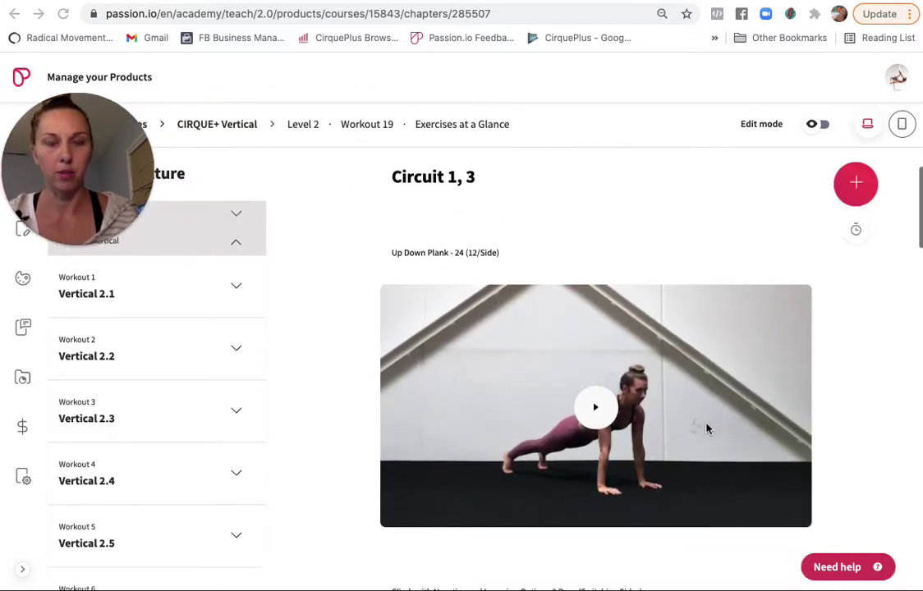
{"action": "scroll", "coordinate": [606, 410], "scroll_direction": "down", "scroll_amount": 5}
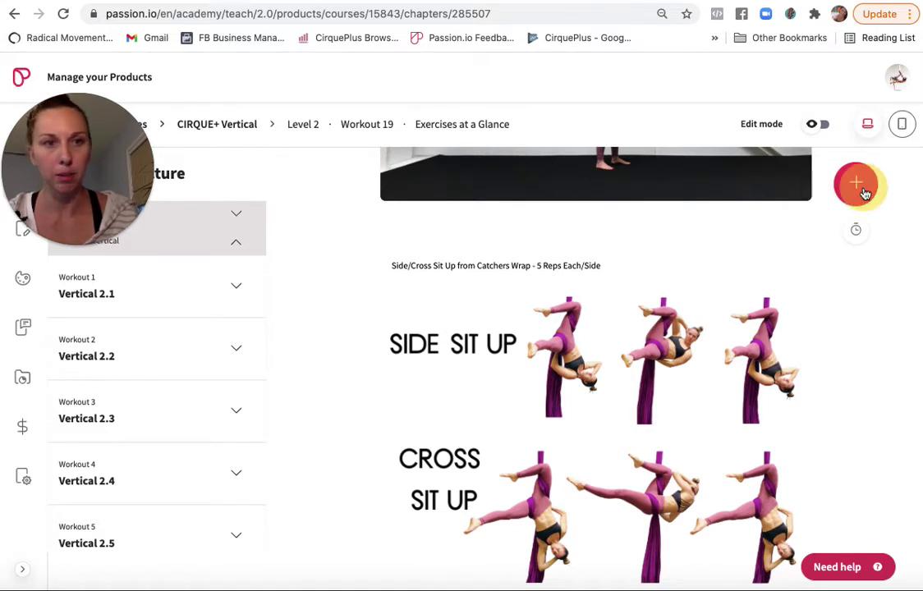
{"action": "left_click", "coordinate": [864, 193]}
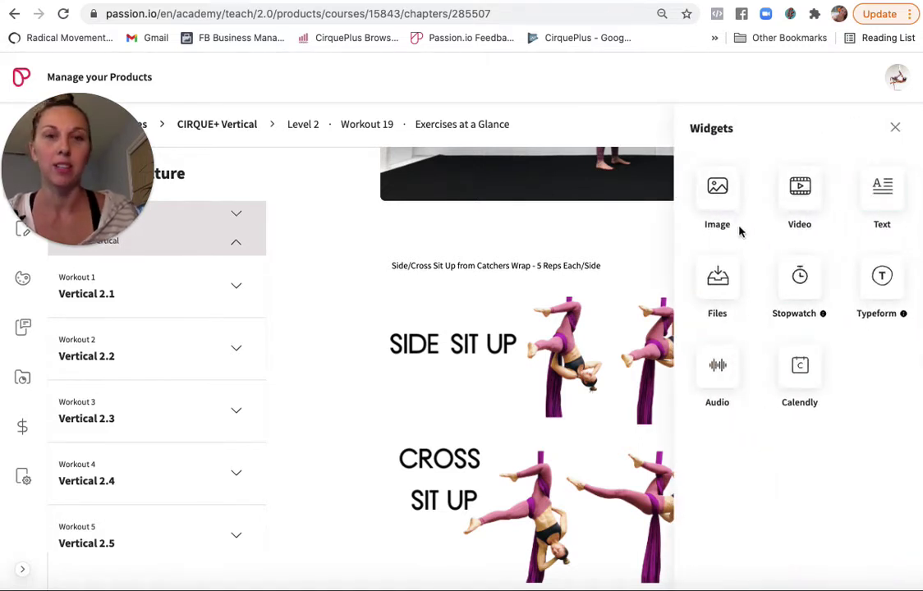
{"action": "left_click_drag", "start_coordinate": [740, 230], "coordinate": [550, 462]}
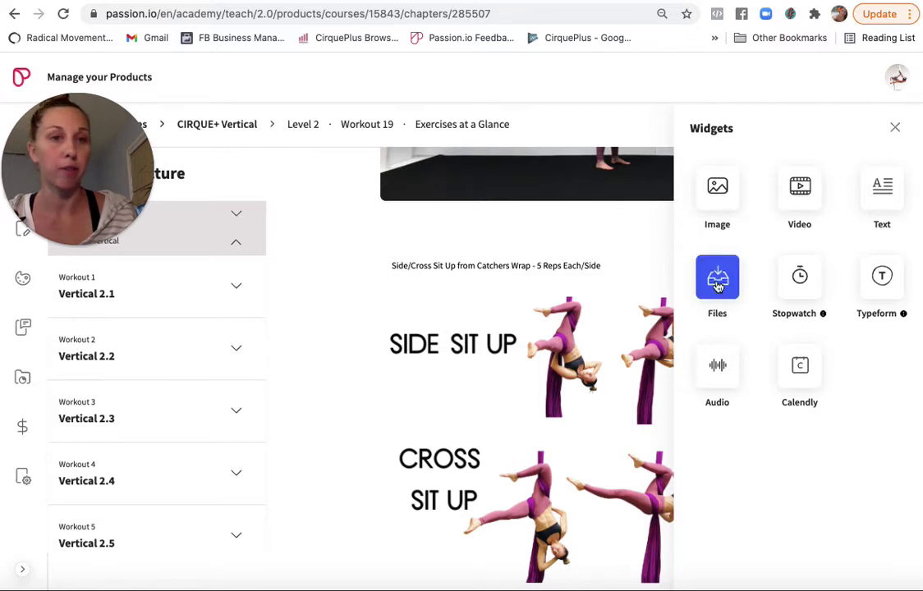
{"action": "left_click_drag", "start_coordinate": [717, 283], "coordinate": [593, 562]}
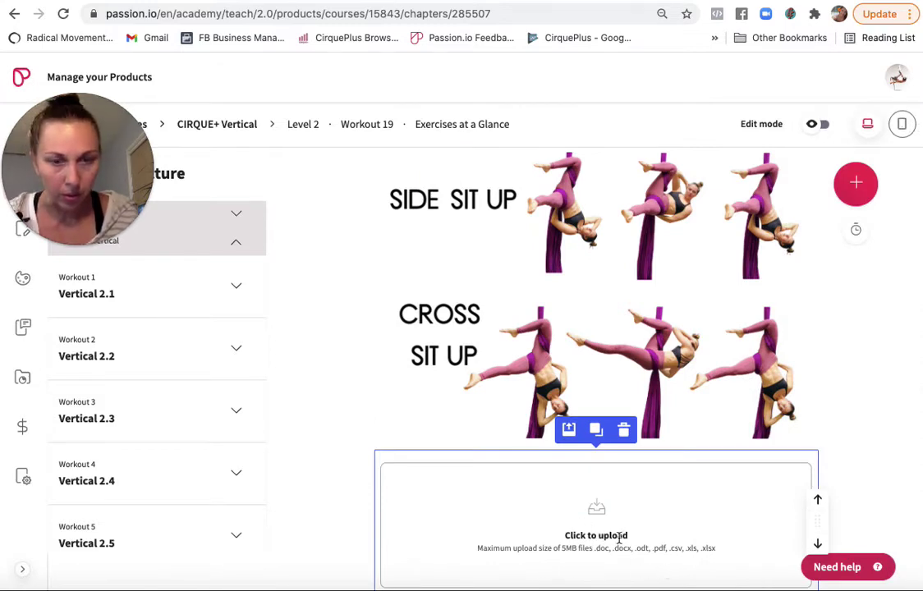
Upload VBS-HK BB Guide Lead Magnet_v2.pdf after a rejected PNG, then delete that file block.
{"action": "left_click", "coordinate": [570, 431]}
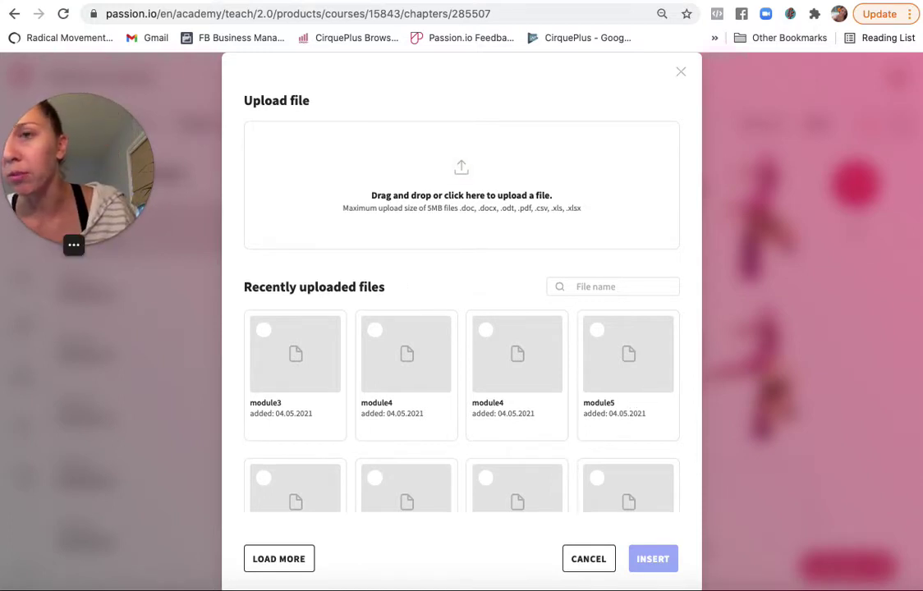
{"action": "left_click_drag", "start_coordinate": [10, 181], "coordinate": [404, 170]}
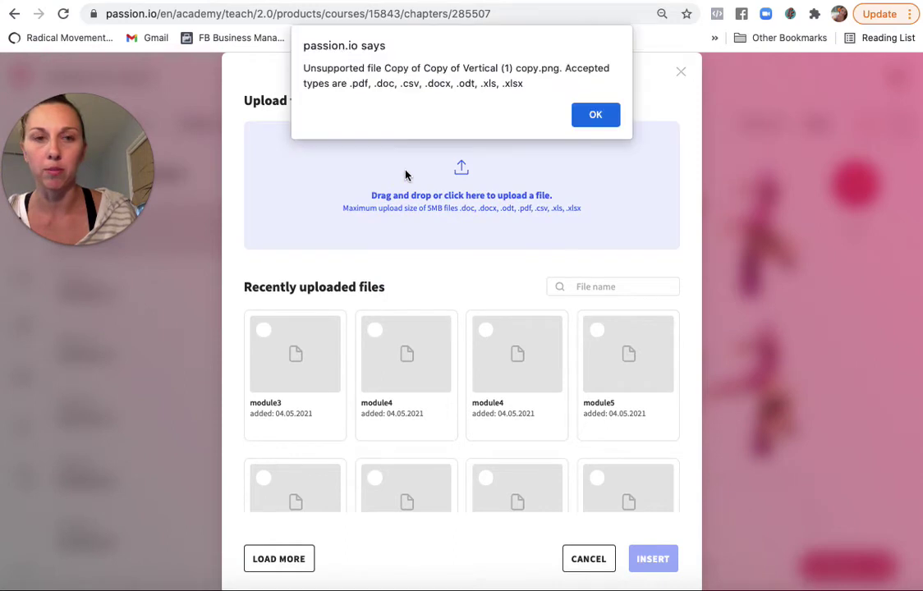
{"action": "left_click", "coordinate": [593, 117]}
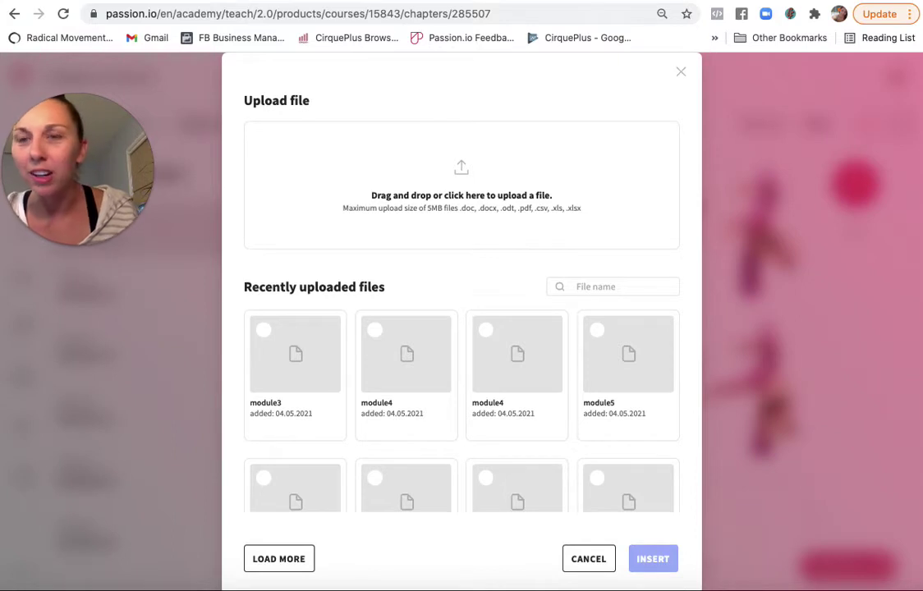
{"action": "left_click_drag", "start_coordinate": [304, 247], "coordinate": [426, 186]}
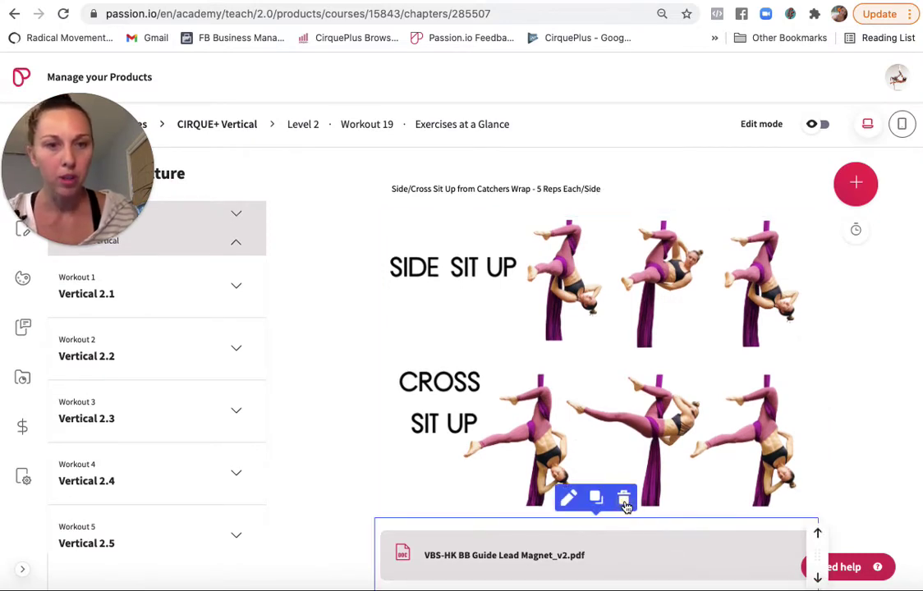
{"action": "left_click", "coordinate": [630, 499]}
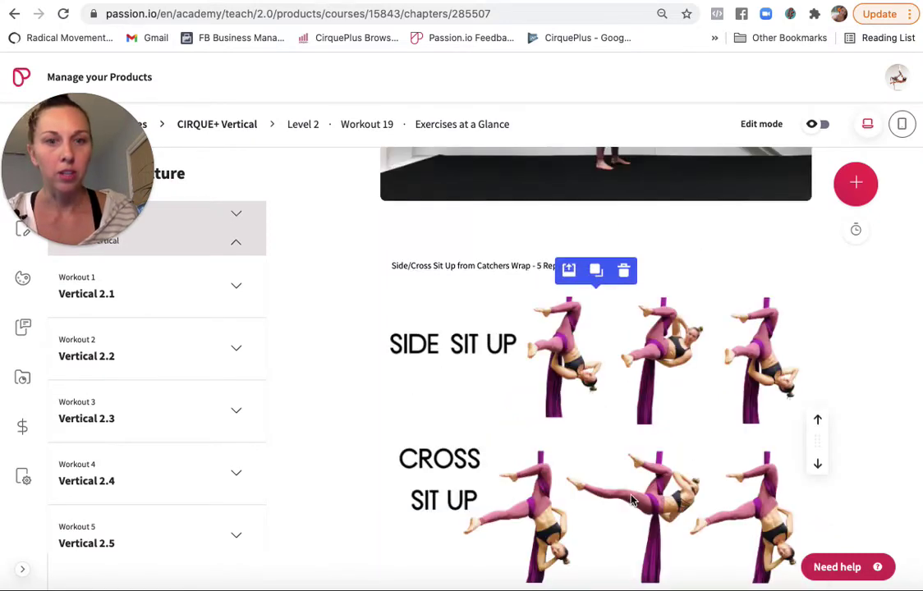
{"action": "left_click", "coordinate": [858, 185]}
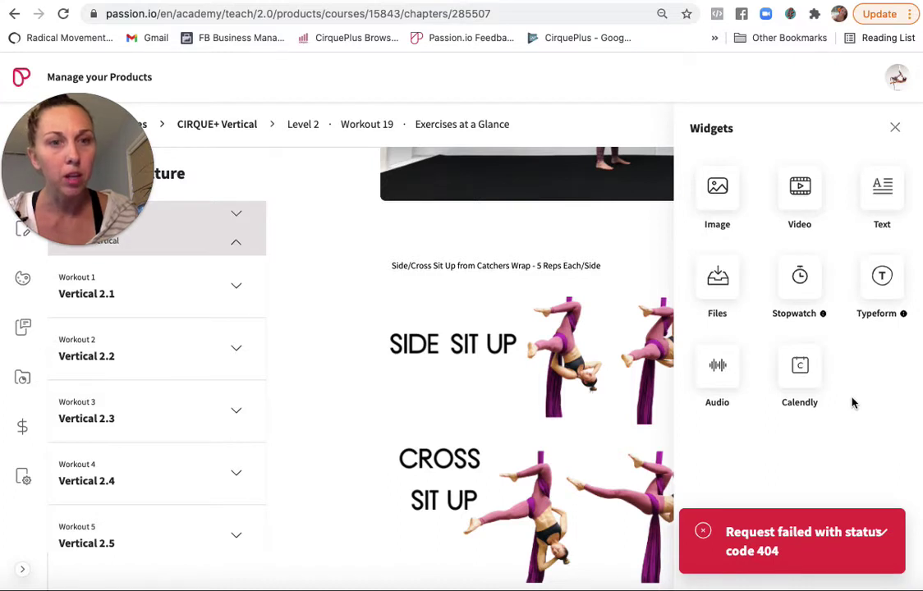
{"action": "left_click_drag", "start_coordinate": [800, 277], "coordinate": [501, 558]}
{"action": "left_click_drag", "start_coordinate": [717, 550], "coordinate": [611, 376]}
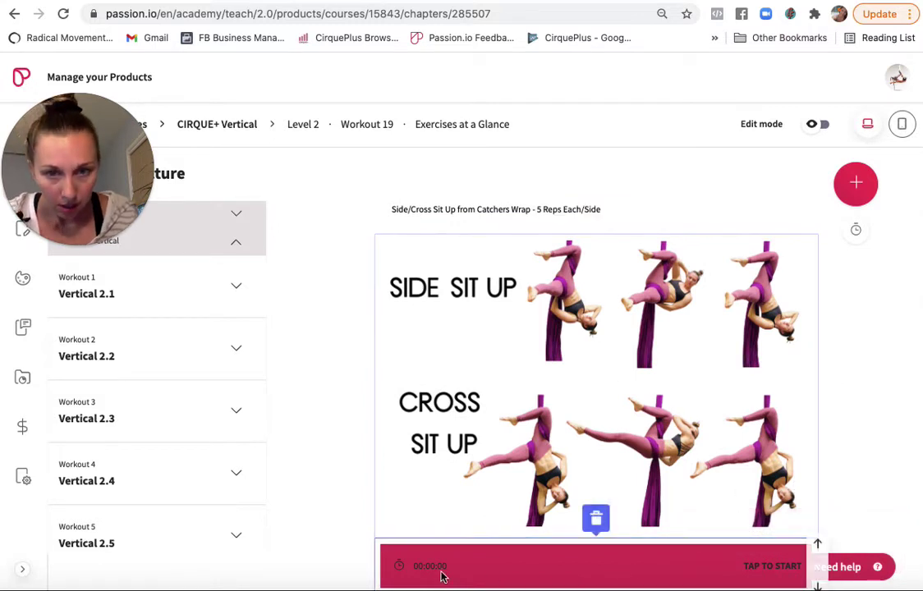
{"action": "left_click", "coordinate": [489, 575]}
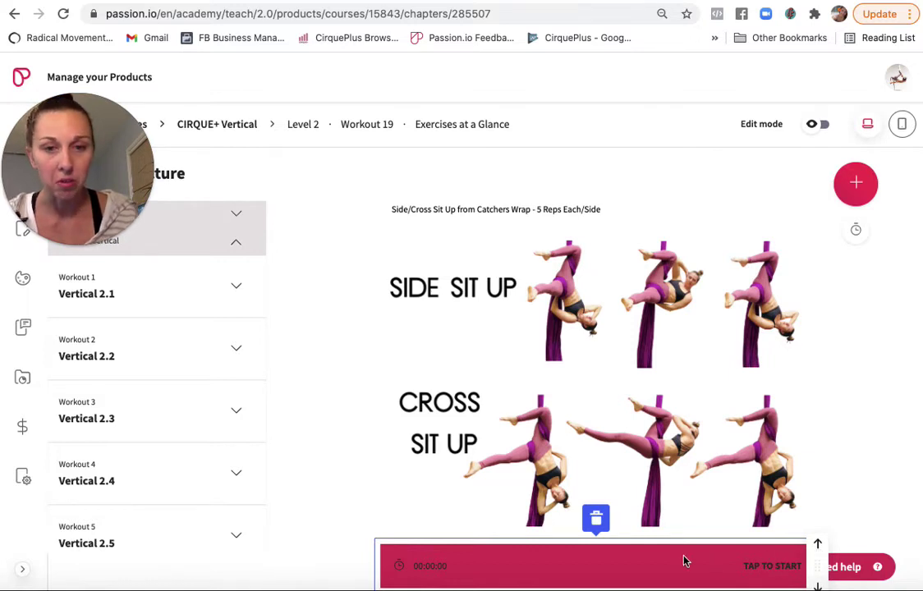
{"action": "left_click", "coordinate": [596, 519]}
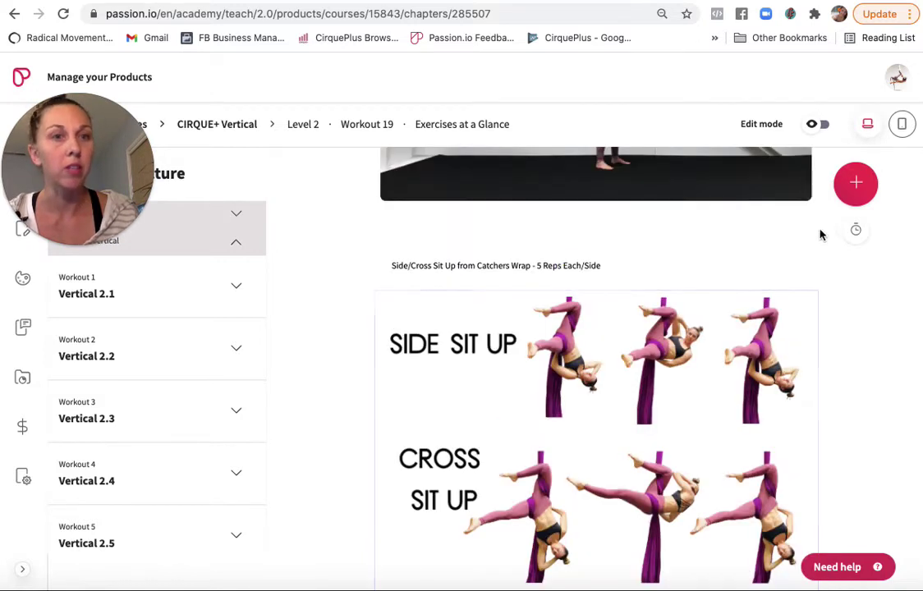
{"action": "left_click", "coordinate": [854, 189]}
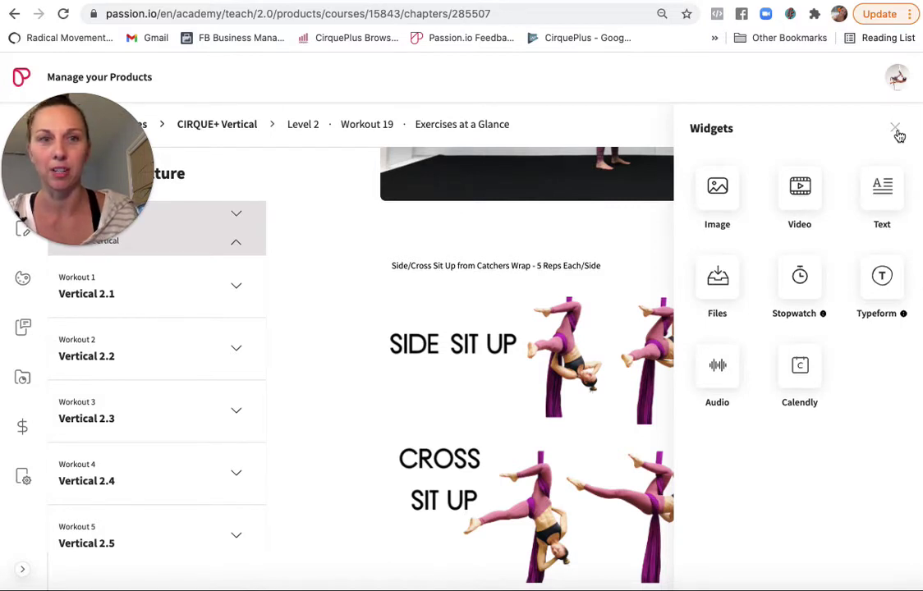
{"action": "left_click", "coordinate": [897, 131]}
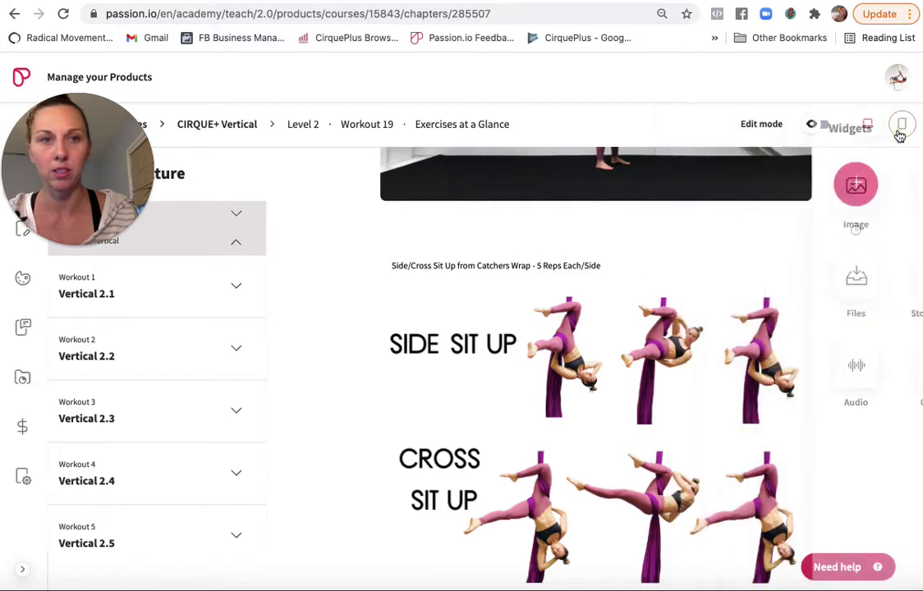
Return to the CIRQUE+ Vertical course page and insert a new lesson between Circuit 4 and Cool Down.
{"action": "left_click", "coordinate": [242, 126]}
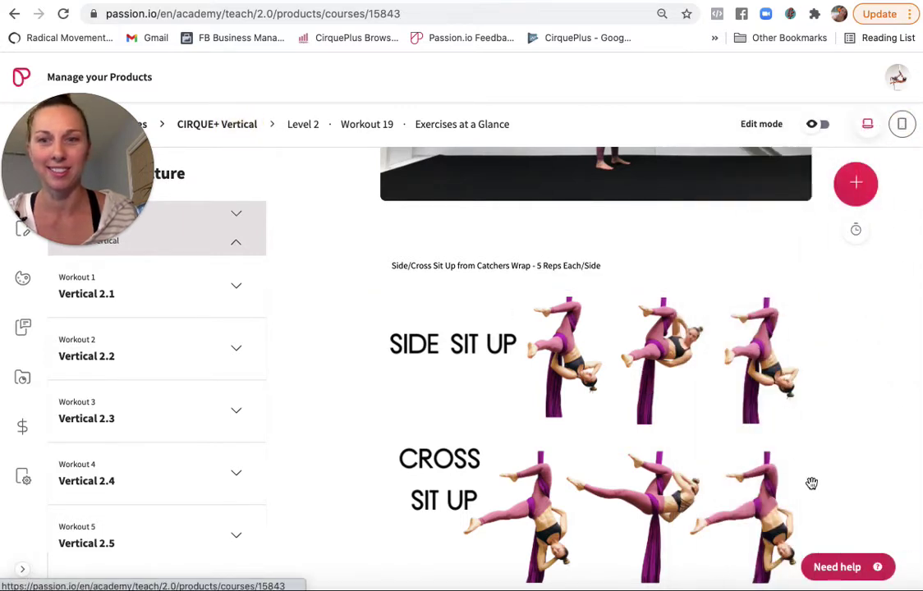
{"action": "scroll", "coordinate": [509, 399], "scroll_direction": "down", "scroll_amount": 20}
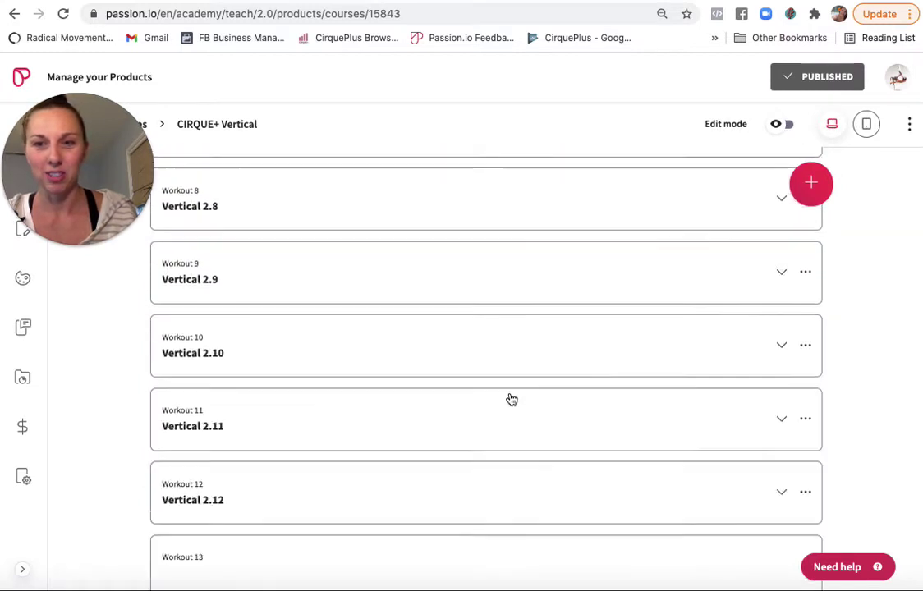
{"action": "scroll", "coordinate": [511, 398], "scroll_direction": "up", "scroll_amount": 5}
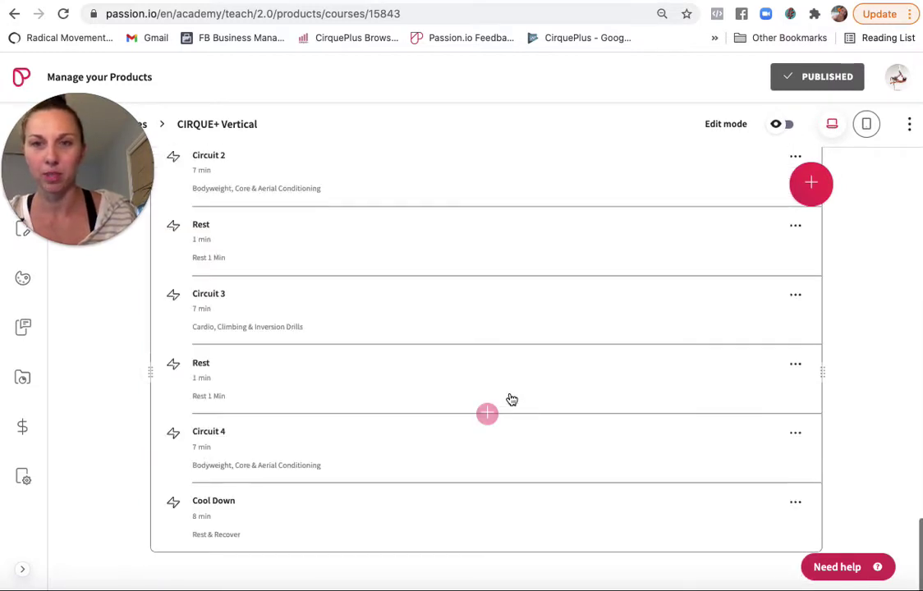
{"action": "scroll", "coordinate": [510, 399], "scroll_direction": "up", "scroll_amount": 3}
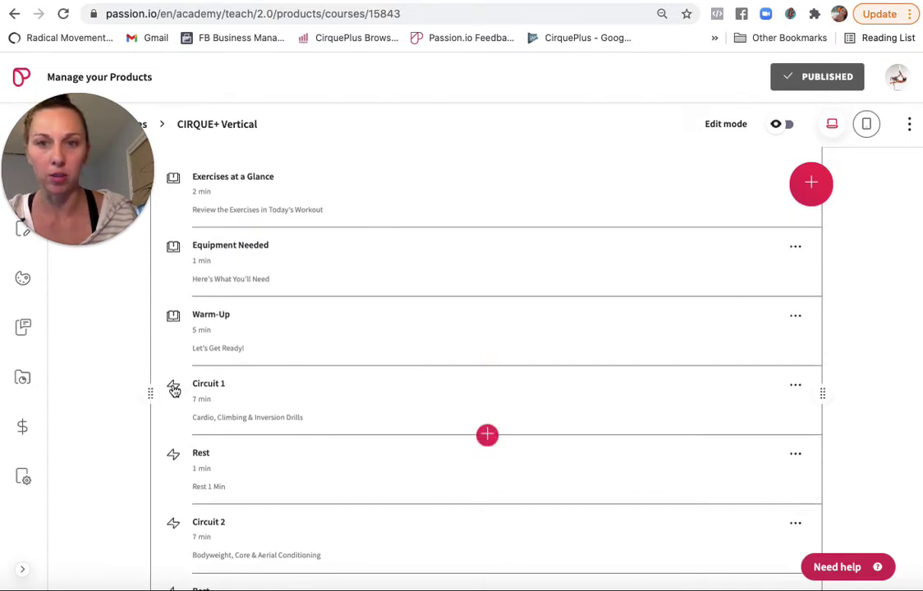
{"action": "scroll", "coordinate": [435, 417], "scroll_direction": "down", "scroll_amount": 5}
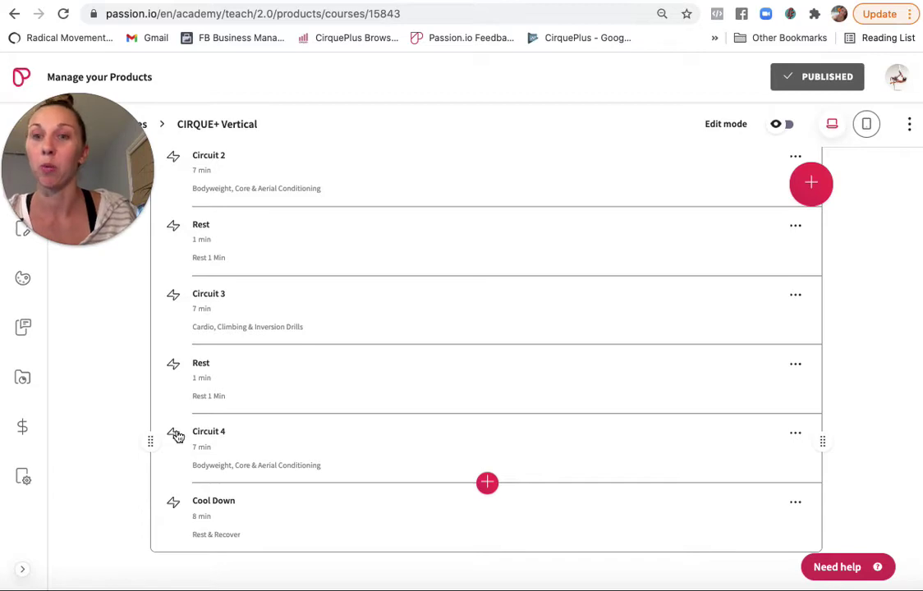
{"action": "left_click", "coordinate": [487, 482]}
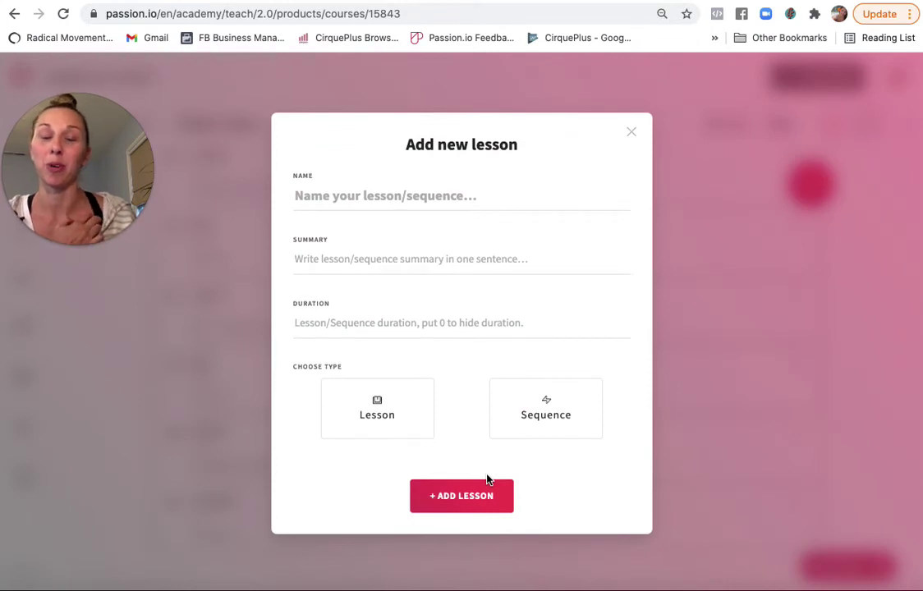
Create the 7-minute sequence 'my new awesome lesson' with summary 'demo for you', then open it.
{"action": "left_click", "coordinate": [450, 199]}
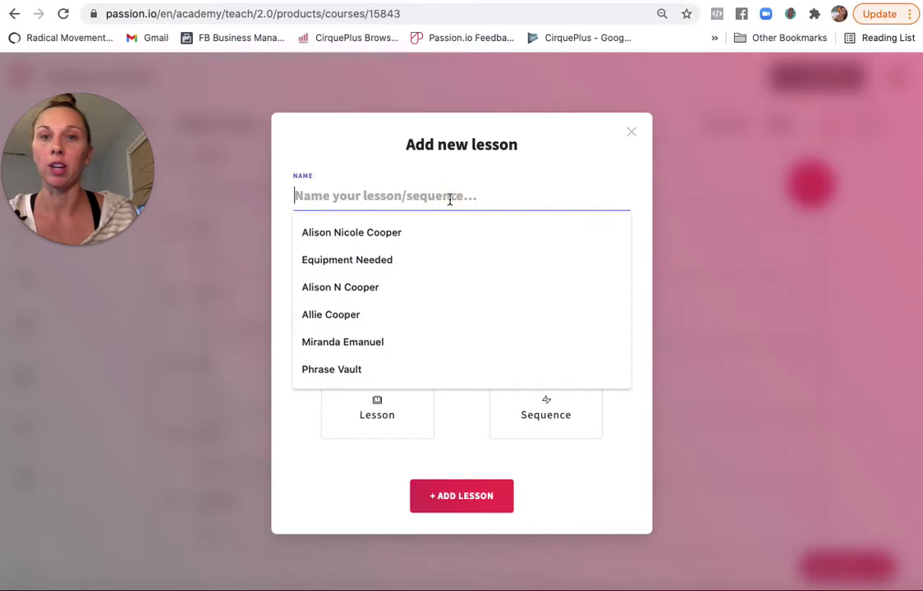
{"action": "type", "text": "my new a"}
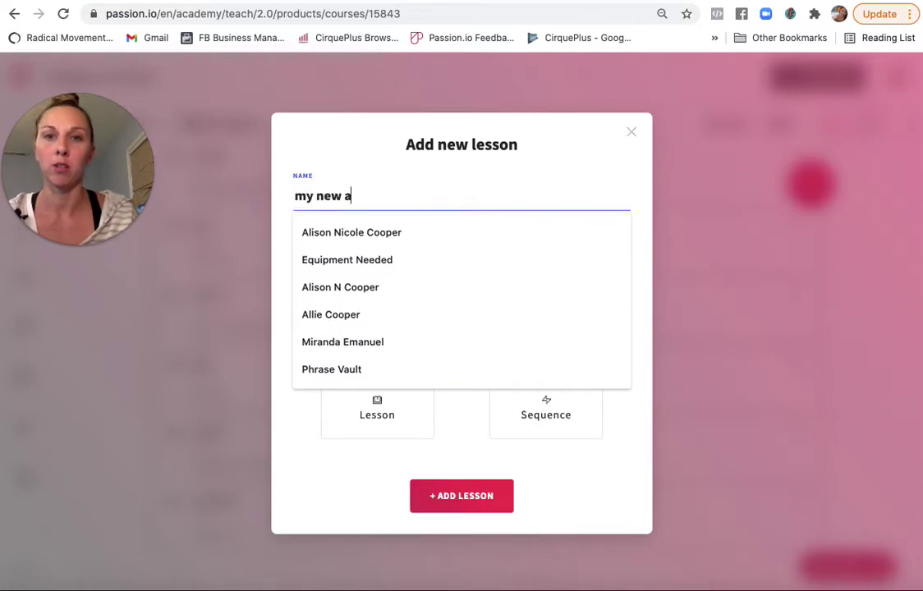
{"action": "type", "text": "wesome lesson"}
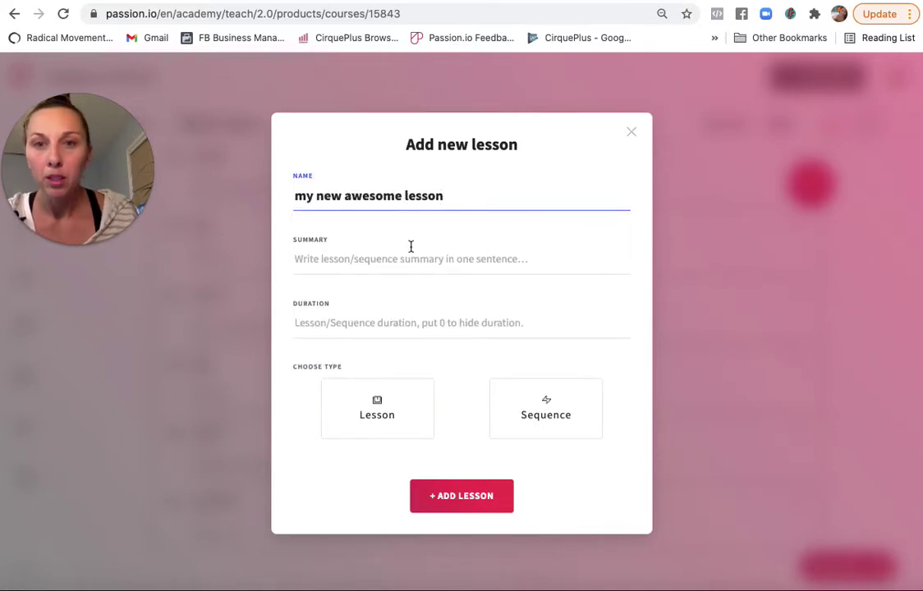
{"action": "left_click", "coordinate": [394, 262]}
{"action": "type", "text": "dem"}
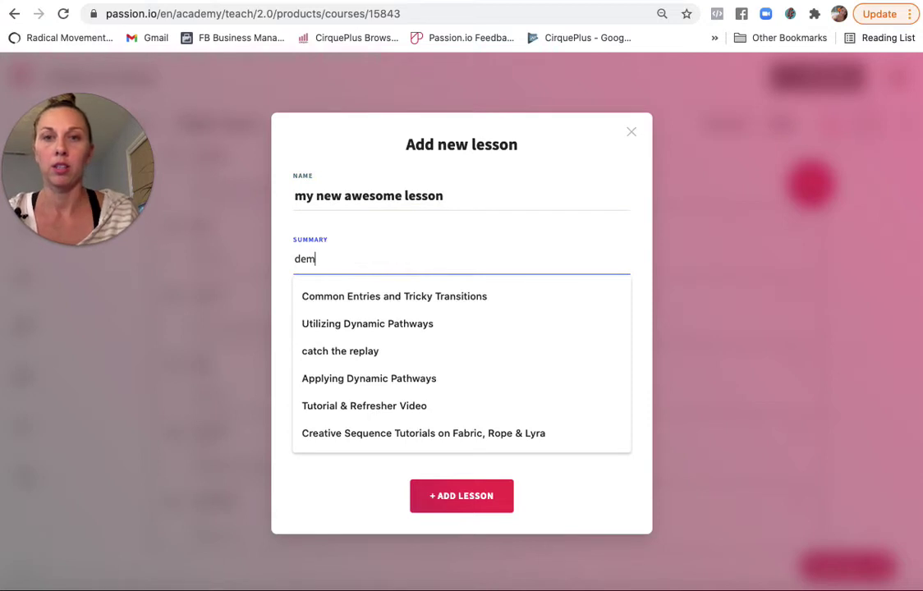
{"action": "type", "text": "o for you"}
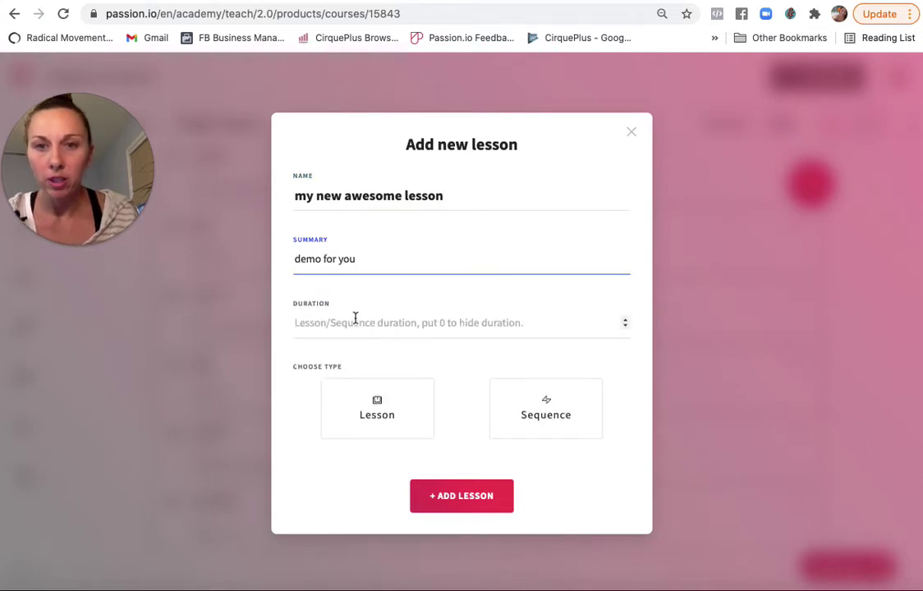
{"action": "left_click", "coordinate": [412, 334]}
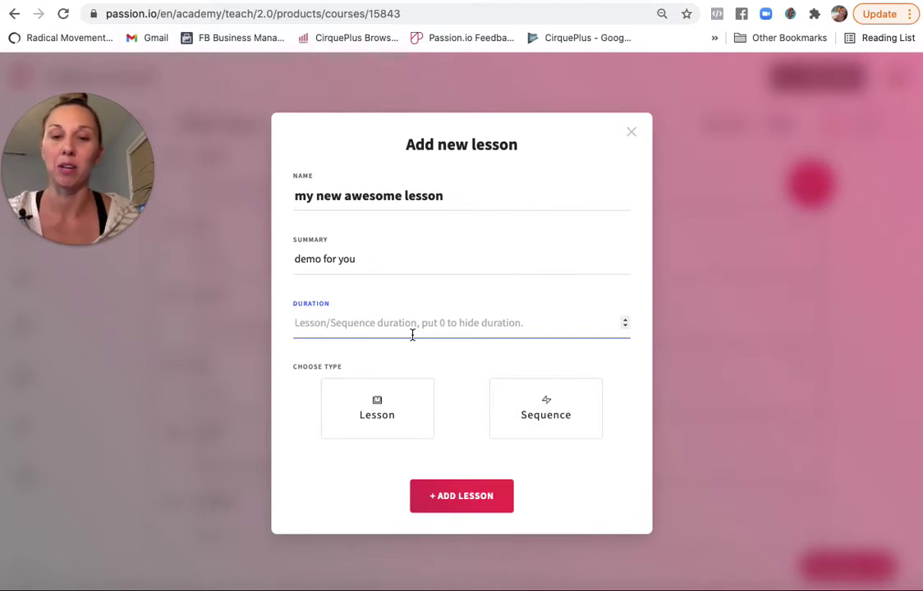
{"action": "type", "text": "7"}
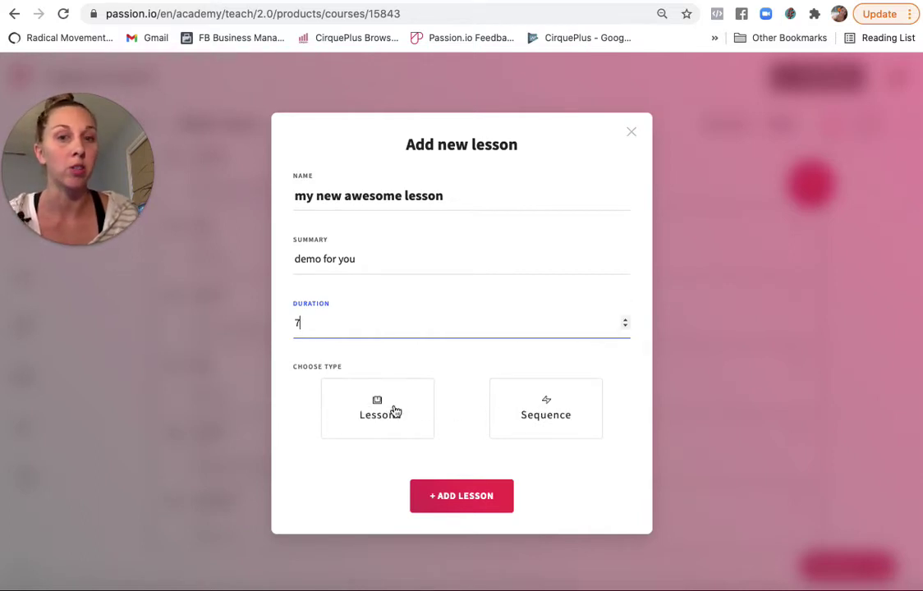
{"action": "left_click", "coordinate": [526, 410]}
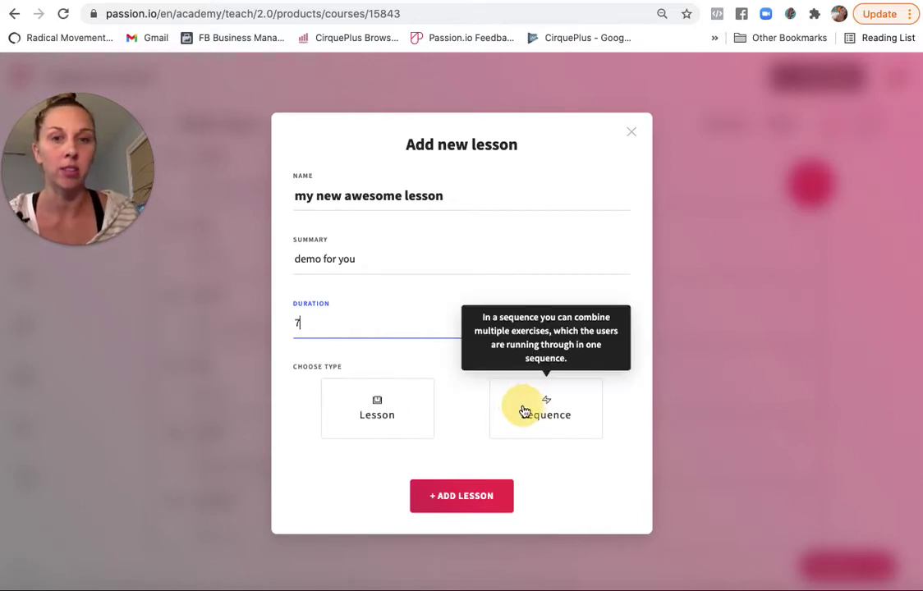
{"action": "left_click", "coordinate": [451, 497]}
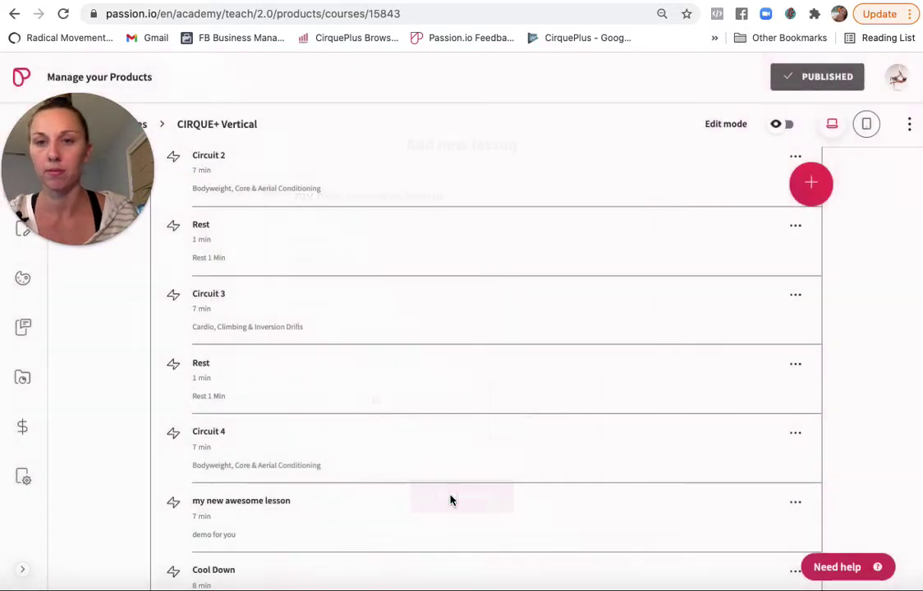
{"action": "left_click", "coordinate": [173, 506]}
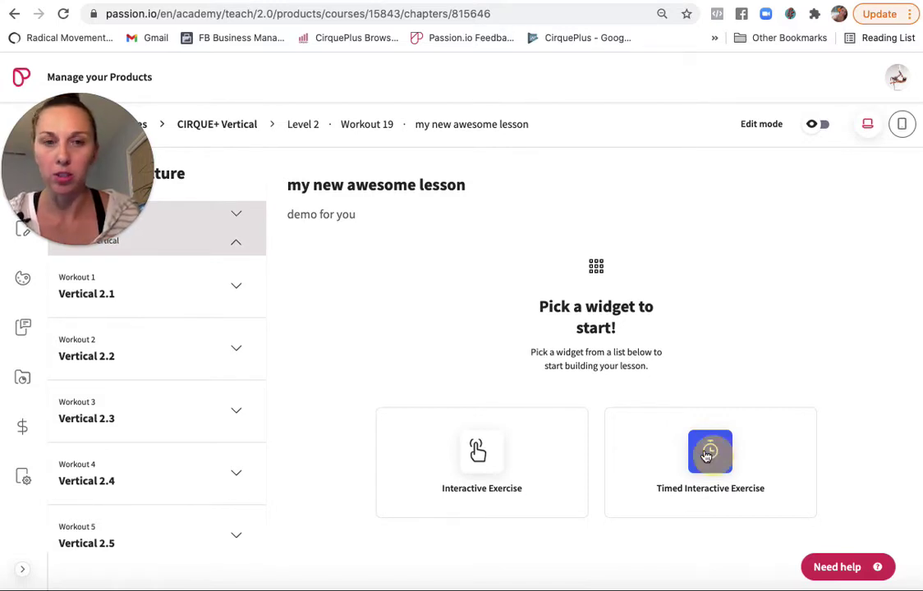
Add a Timed Interactive Exercise widget to the lesson.
{"action": "left_click_drag", "start_coordinate": [632, 395], "coordinate": [602, 328]}
{"action": "left_click", "coordinate": [813, 299]}
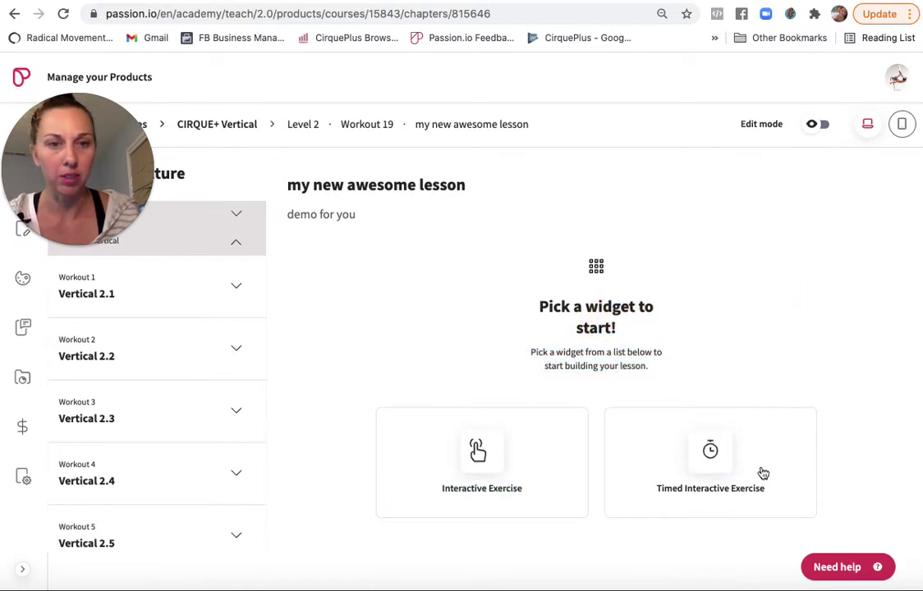
{"action": "left_click", "coordinate": [695, 474]}
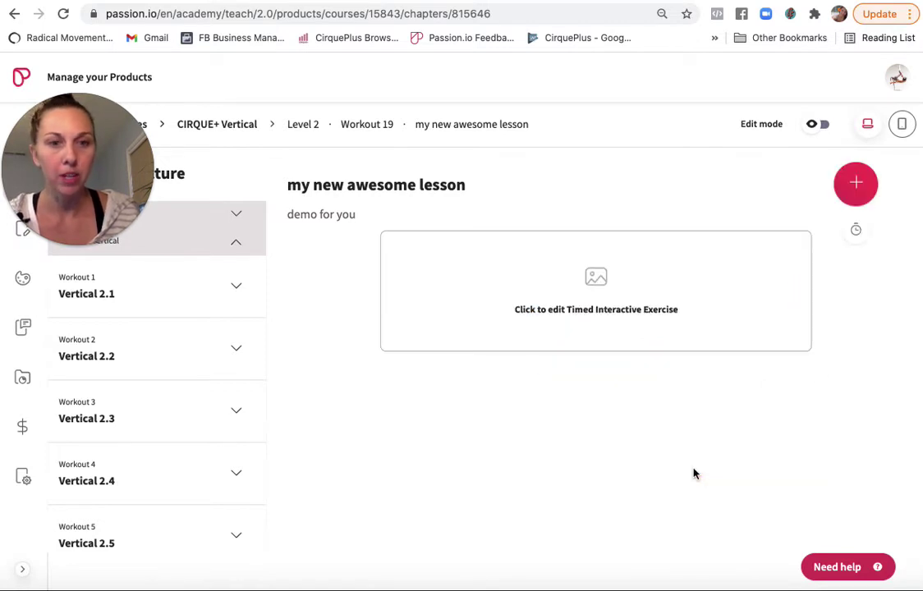
{"action": "left_click", "coordinate": [596, 275]}
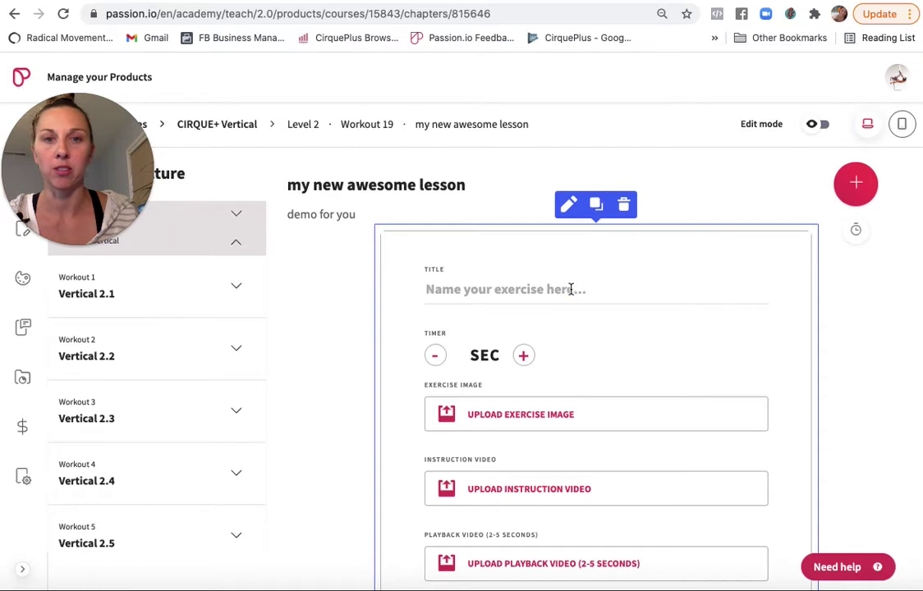
Title the exercise Squat, set its timer to 30 seconds, and save it.
{"action": "left_click", "coordinate": [571, 290]}
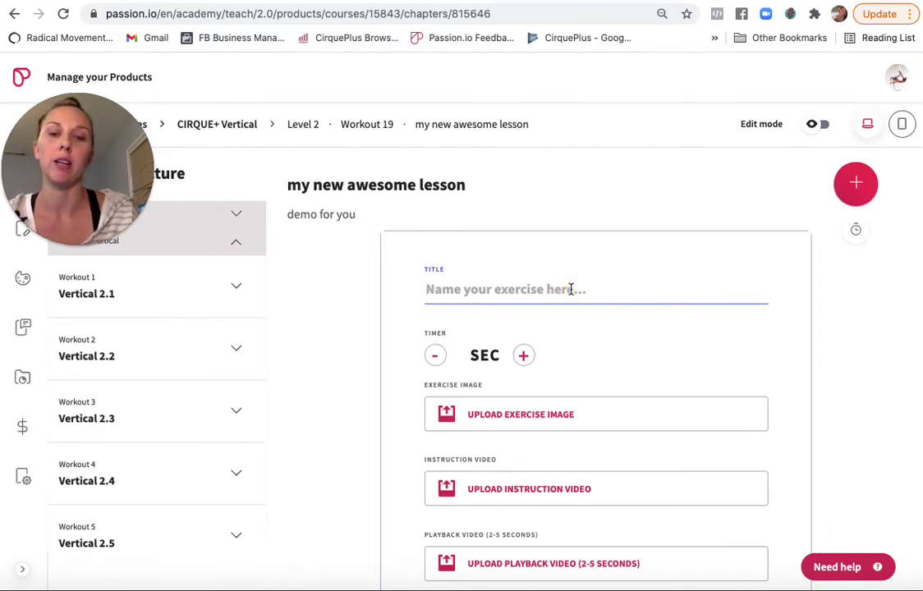
{"action": "type", "text": "Squat"}
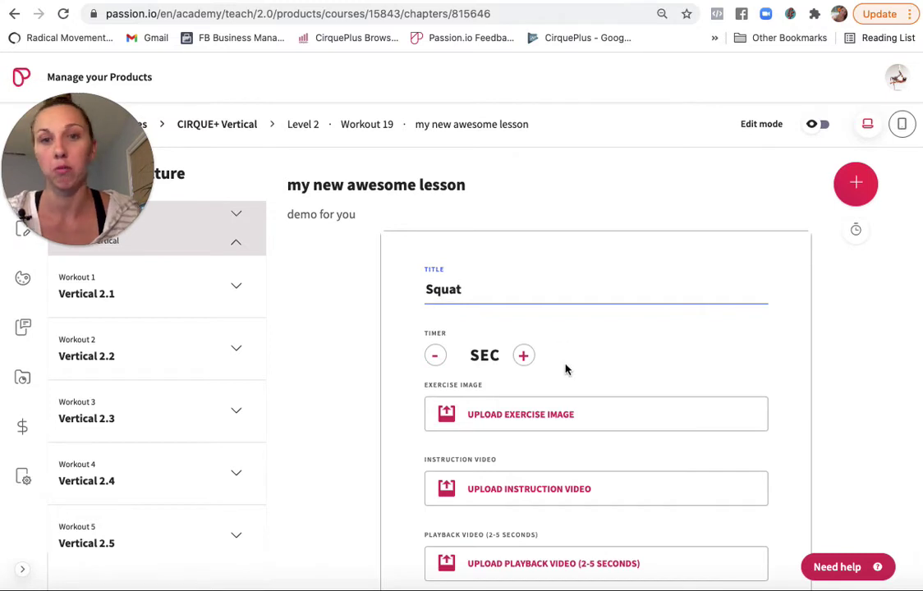
{"action": "left_click", "coordinate": [522, 356]}
{"action": "left_click", "coordinate": [521, 355]}
{"action": "left_click", "coordinate": [460, 355]}
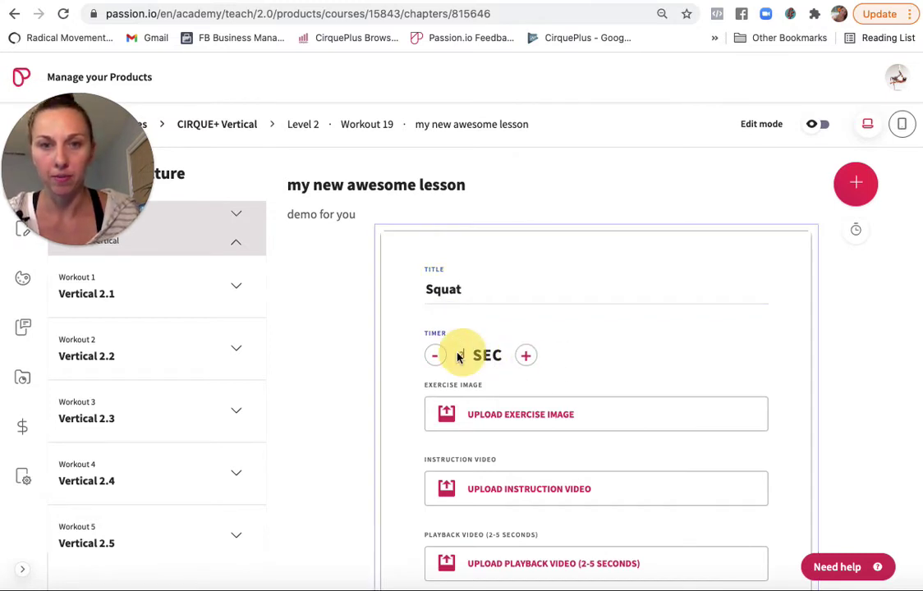
{"action": "type", "text": "30"}
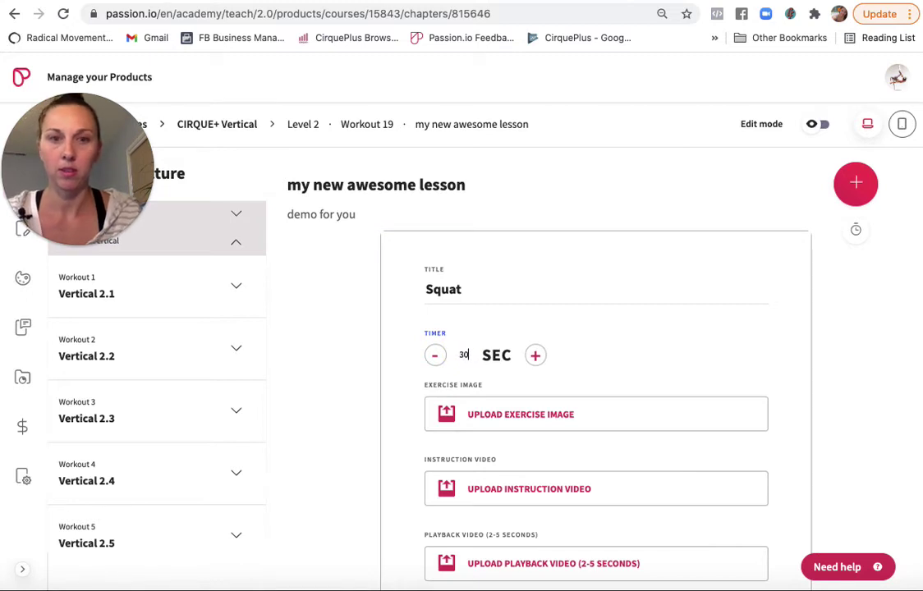
{"action": "left_click", "coordinate": [639, 356]}
{"action": "scroll", "coordinate": [620, 410], "scroll_direction": "down", "scroll_amount": 1}
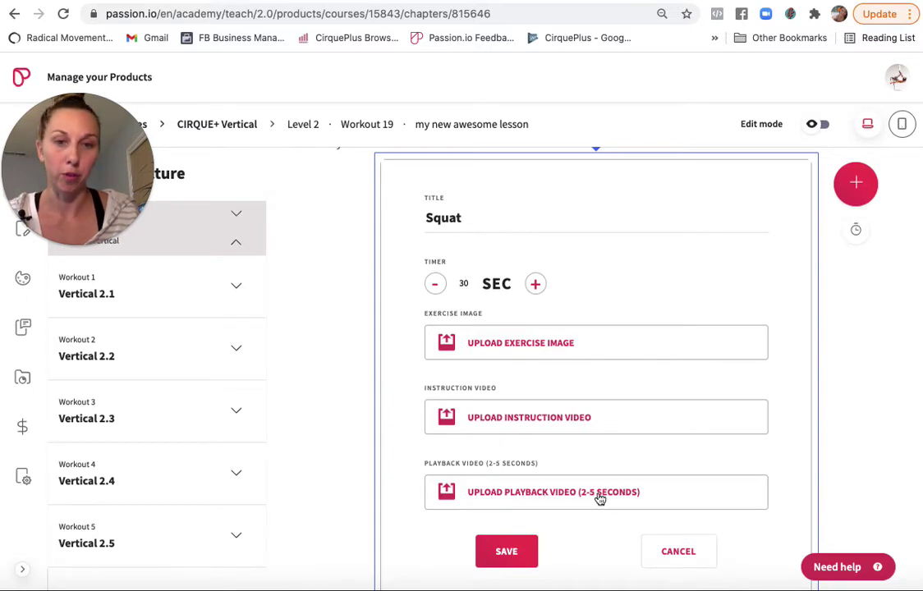
{"action": "left_click", "coordinate": [507, 552]}
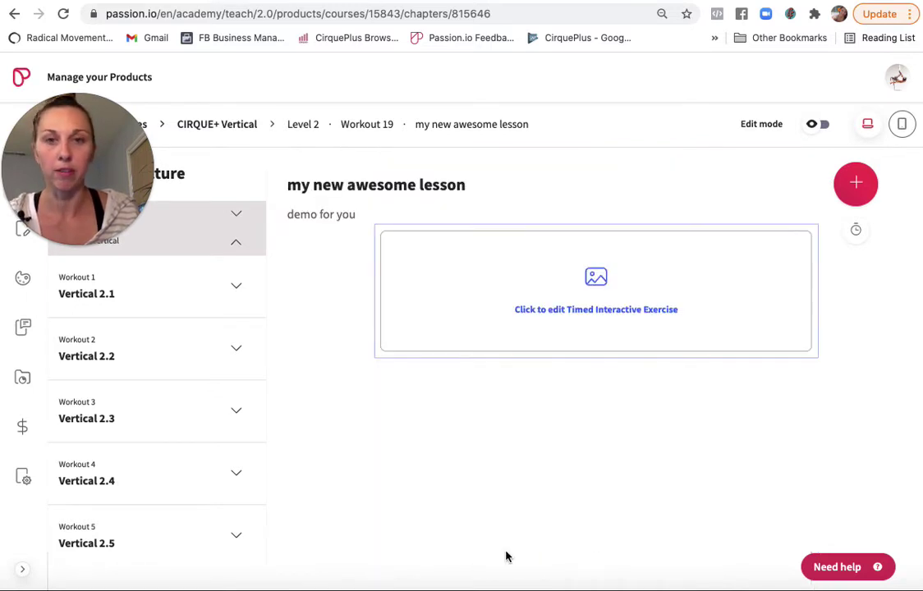
{"action": "left_click", "coordinate": [728, 251]}
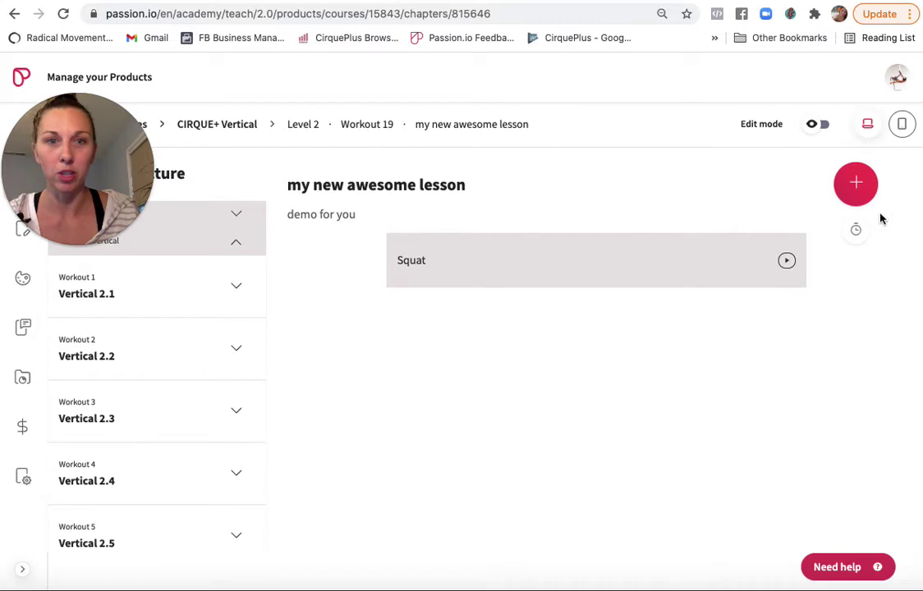
Add an Interactive Exercise below Squat titled '10 burpees' and save it.
{"action": "left_click", "coordinate": [851, 187]}
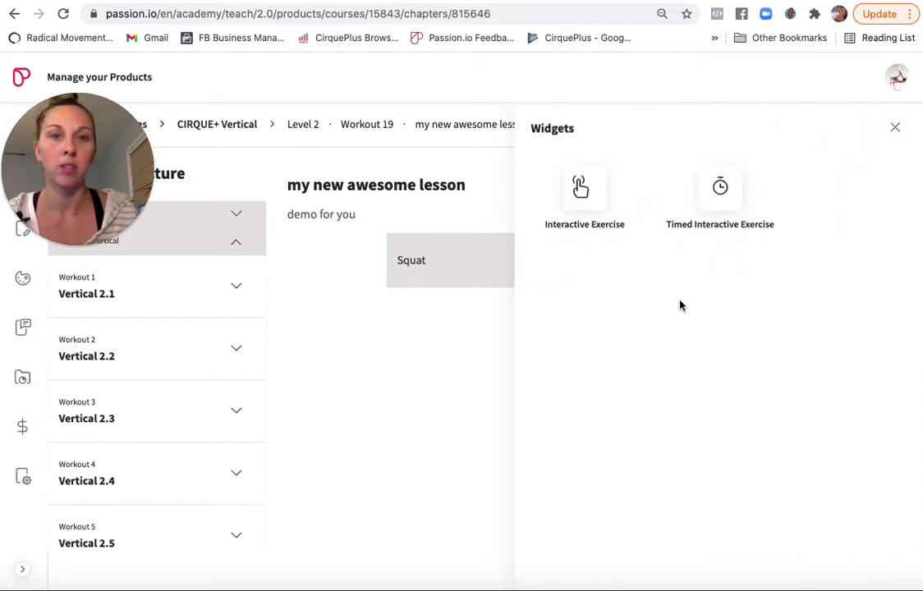
{"action": "left_click", "coordinate": [586, 191]}
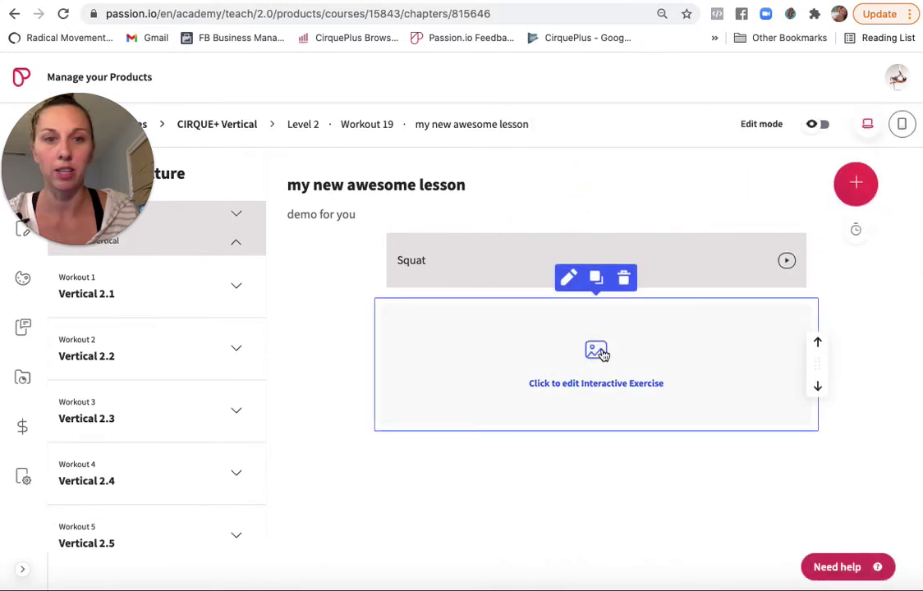
{"action": "left_click", "coordinate": [603, 353]}
{"action": "left_click", "coordinate": [566, 368]}
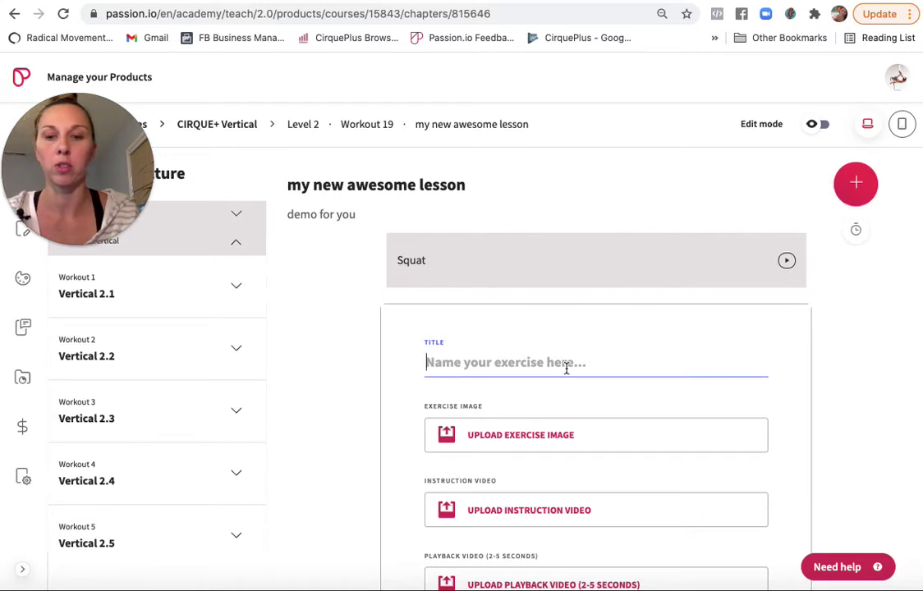
{"action": "type", "text": "10 bur"}
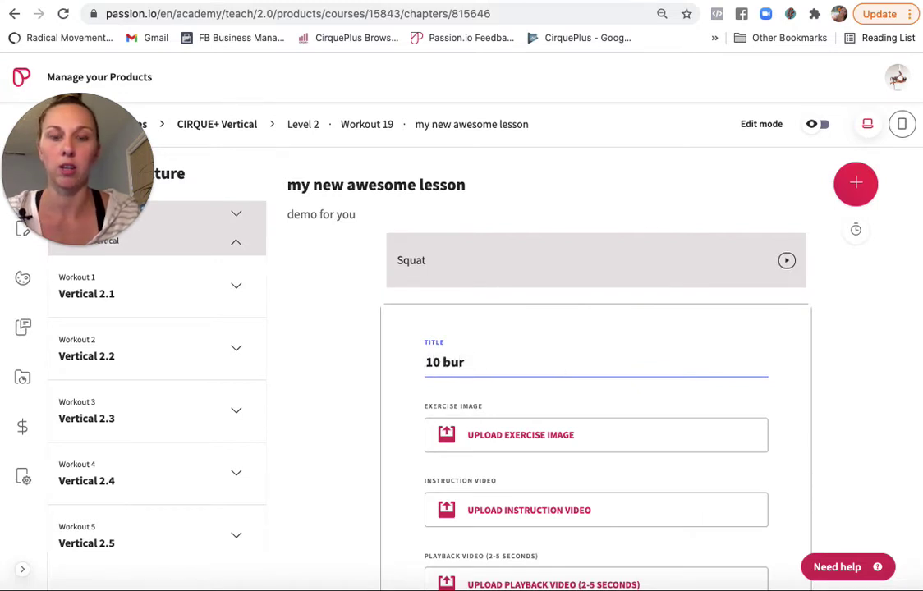
{"action": "type", "text": "bpes"}
{"action": "key", "text": "BackSpace"}
{"action": "key", "text": "BackSpace"}
{"action": "type", "text": "ees"}
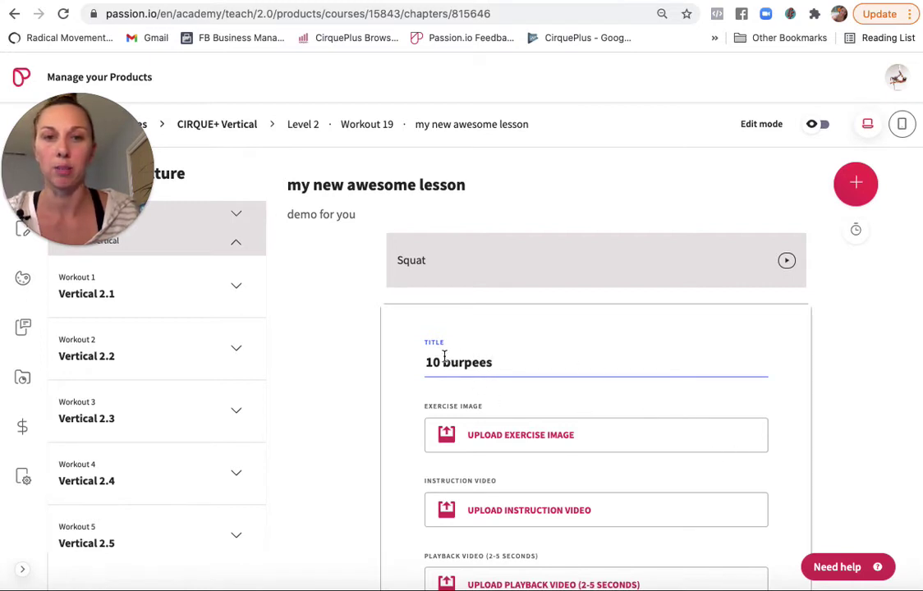
{"action": "scroll", "coordinate": [448, 354], "scroll_direction": "down", "scroll_amount": 1}
{"action": "scroll", "coordinate": [449, 354], "scroll_direction": "down", "scroll_amount": 2}
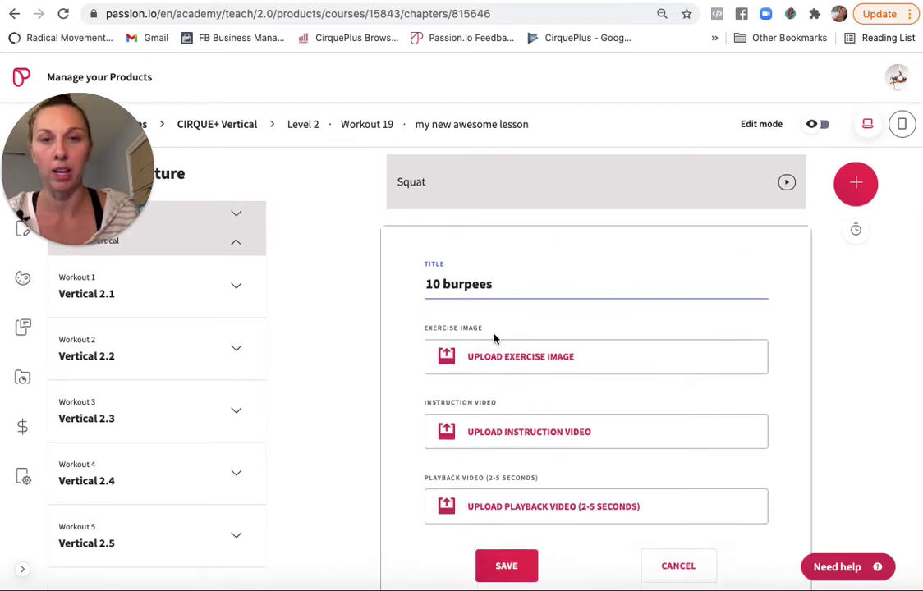
{"action": "left_click", "coordinate": [502, 567]}
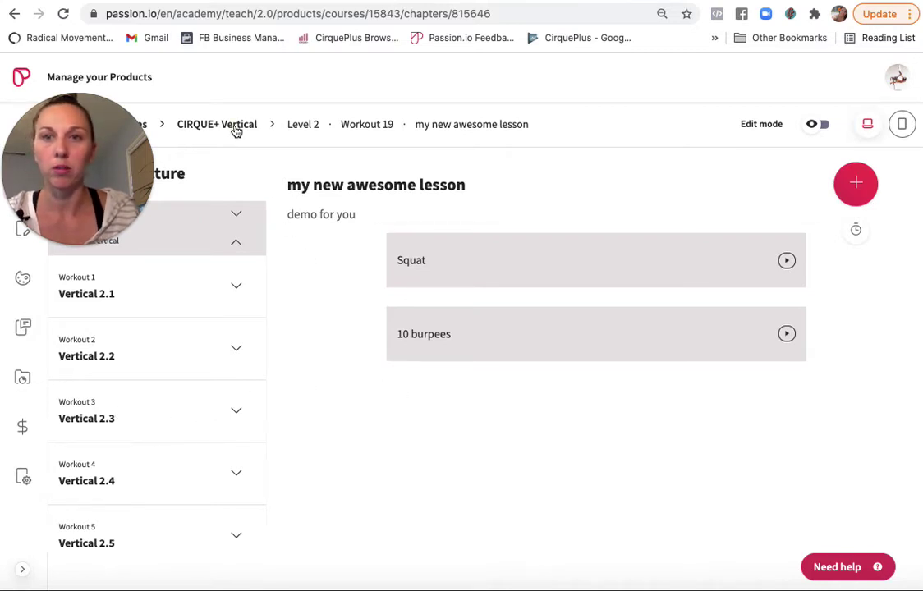
Go back to the CIRQUE+ Vertical course and collapse Workout 19's (Vertical 2.18) lesson list.
{"action": "left_click", "coordinate": [205, 124]}
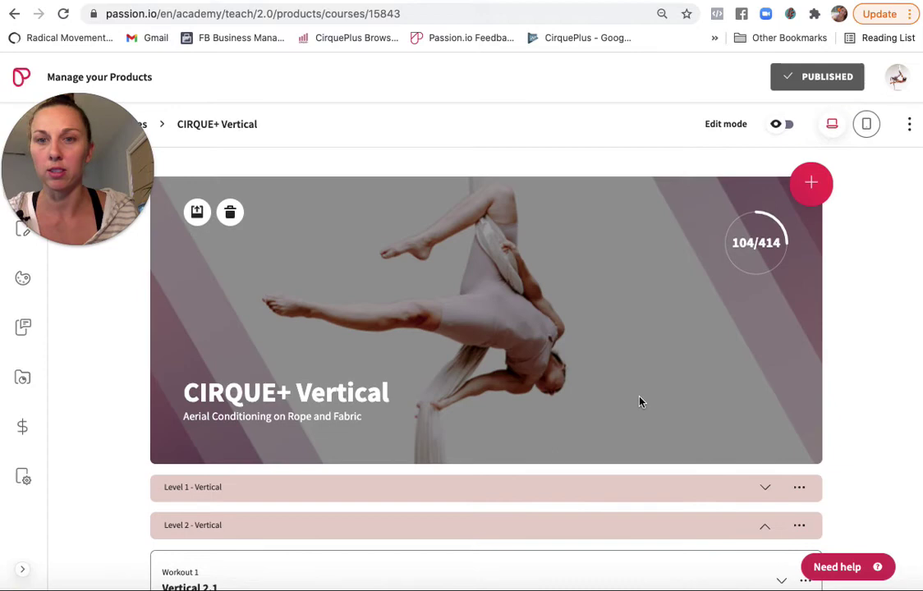
{"action": "scroll", "coordinate": [640, 401], "scroll_direction": "down", "scroll_amount": 9}
{"action": "scroll", "coordinate": [641, 403], "scroll_direction": "down", "scroll_amount": 15}
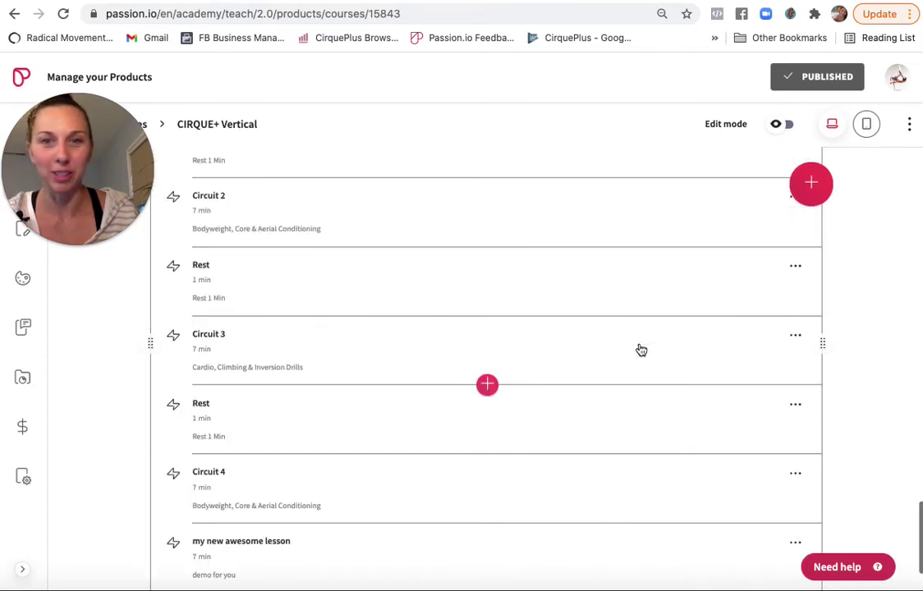
{"action": "scroll", "coordinate": [641, 350], "scroll_direction": "down", "scroll_amount": 2}
{"action": "scroll", "coordinate": [641, 350], "scroll_direction": "up", "scroll_amount": 2}
{"action": "scroll", "coordinate": [641, 351], "scroll_direction": "up", "scroll_amount": 5}
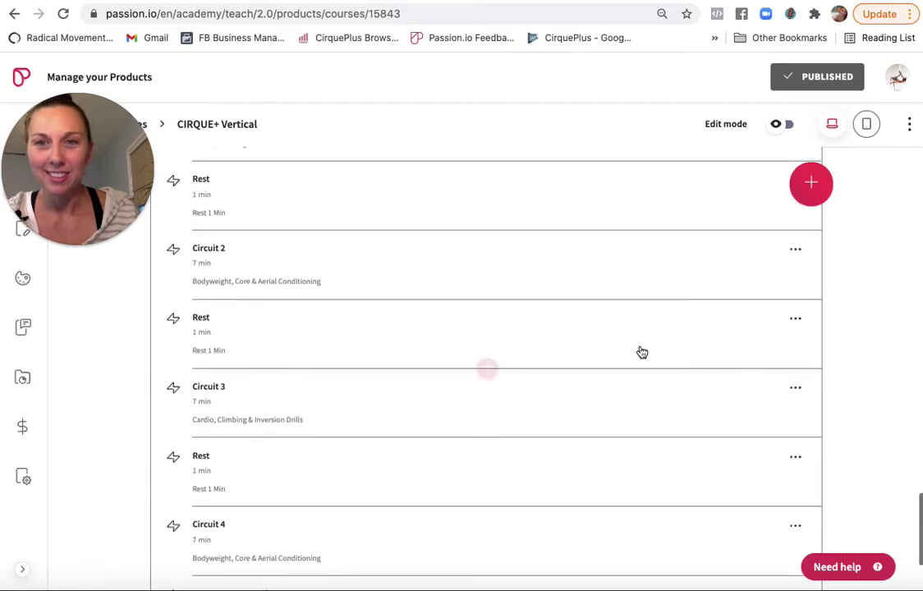
{"action": "scroll", "coordinate": [641, 351], "scroll_direction": "up", "scroll_amount": 3}
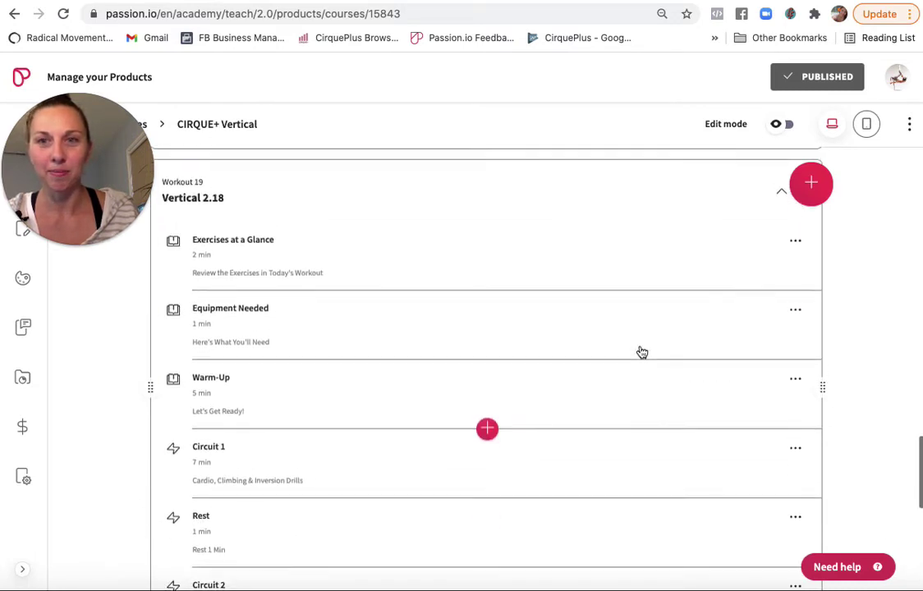
{"action": "left_click", "coordinate": [785, 256]}
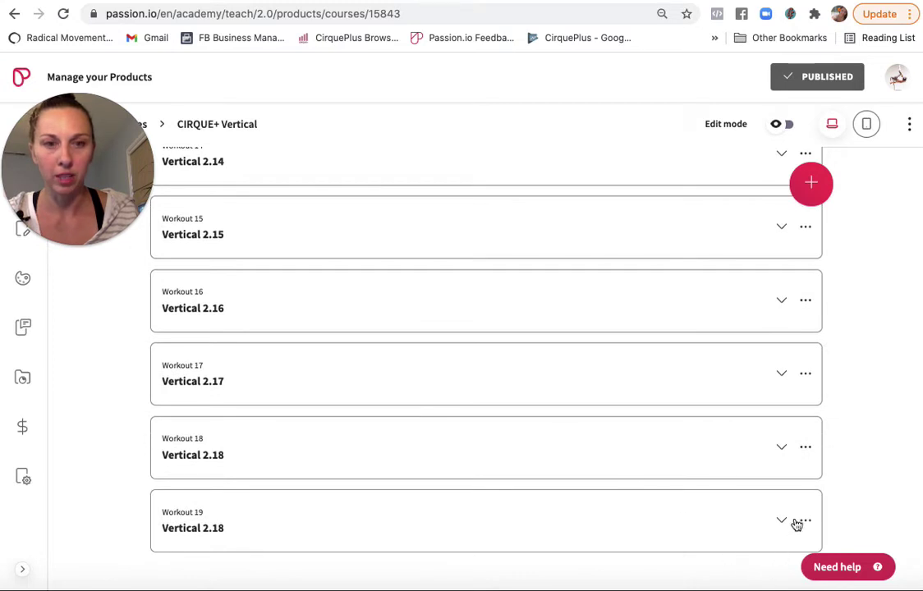
Remove Workout 19 (Vertical 2.18) from the course, confirming the permanent deletion.
{"action": "left_click", "coordinate": [805, 521]}
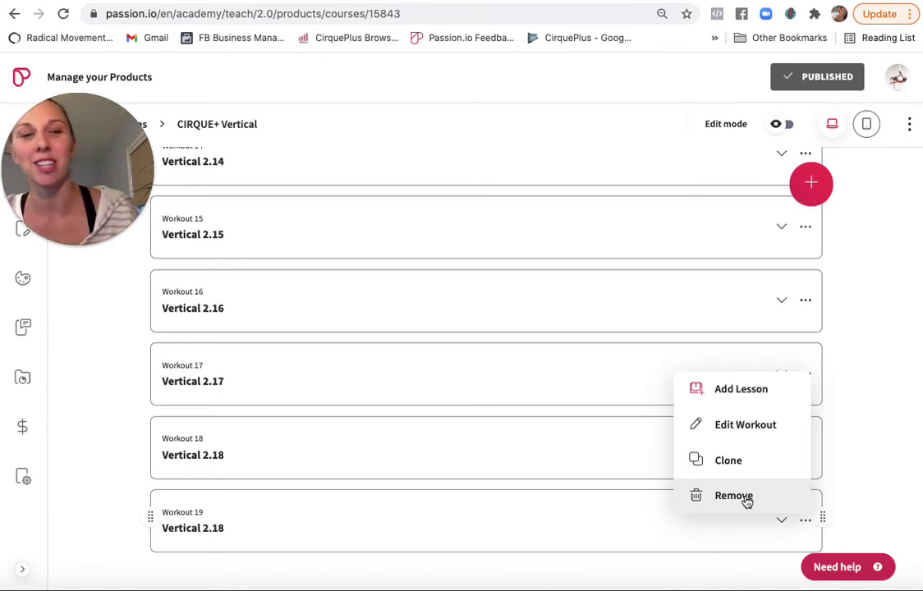
{"action": "left_click", "coordinate": [744, 498]}
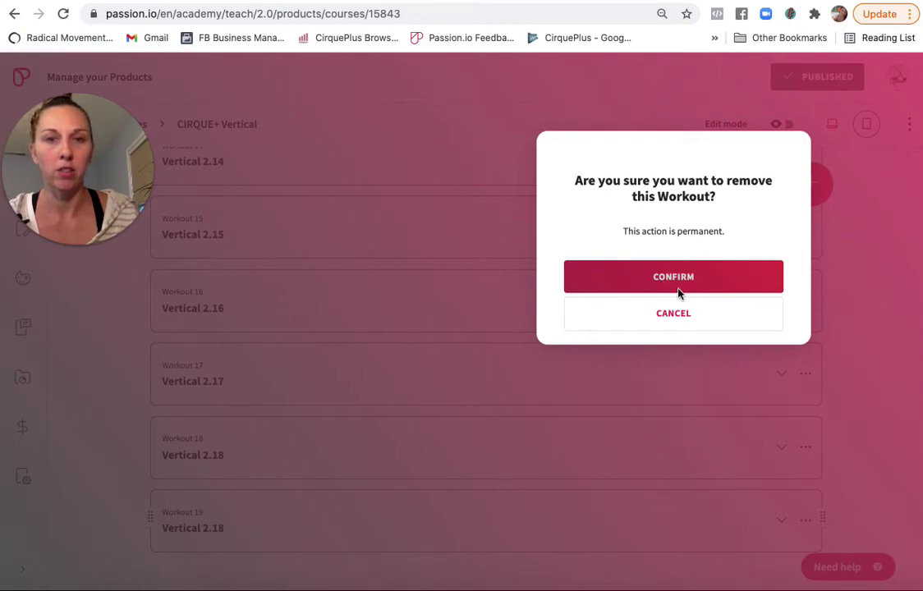
{"action": "left_click", "coordinate": [674, 285]}
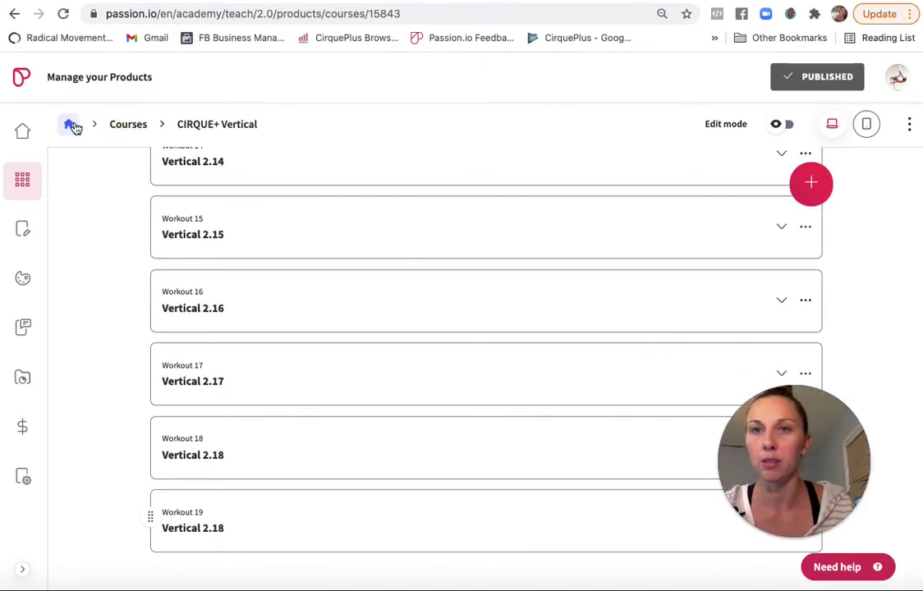
Go back to the courses list and open the Sept 7th 6-Week Challenge course.
{"action": "left_click", "coordinate": [128, 127]}
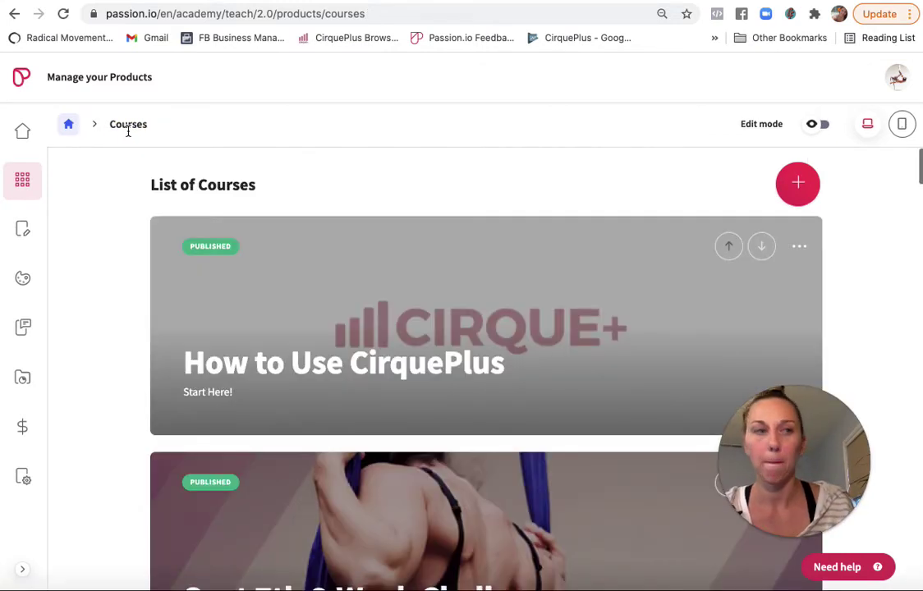
{"action": "scroll", "coordinate": [490, 362], "scroll_direction": "down", "scroll_amount": 5}
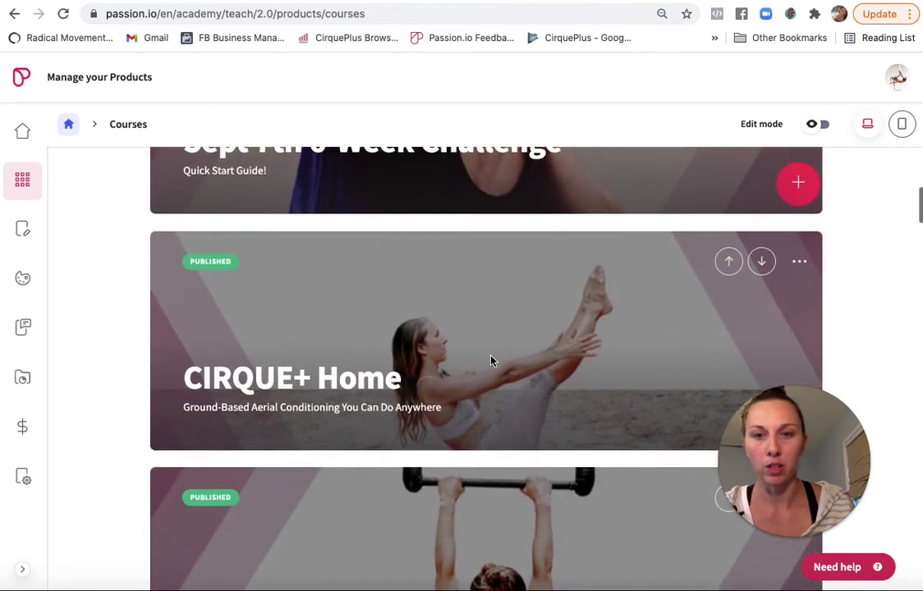
{"action": "scroll", "coordinate": [490, 362], "scroll_direction": "down", "scroll_amount": 1}
{"action": "scroll", "coordinate": [490, 361], "scroll_direction": "up", "scroll_amount": 3}
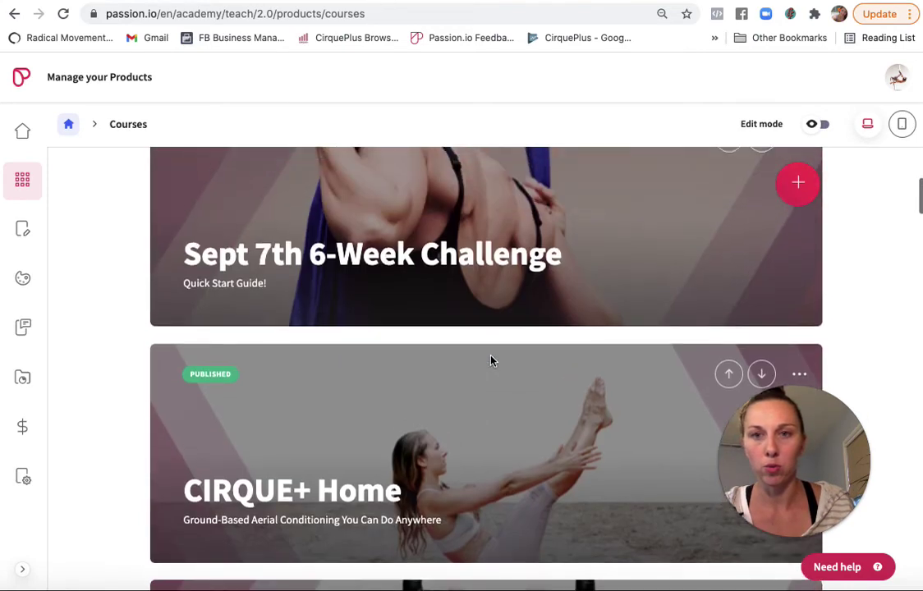
{"action": "left_click", "coordinate": [402, 292]}
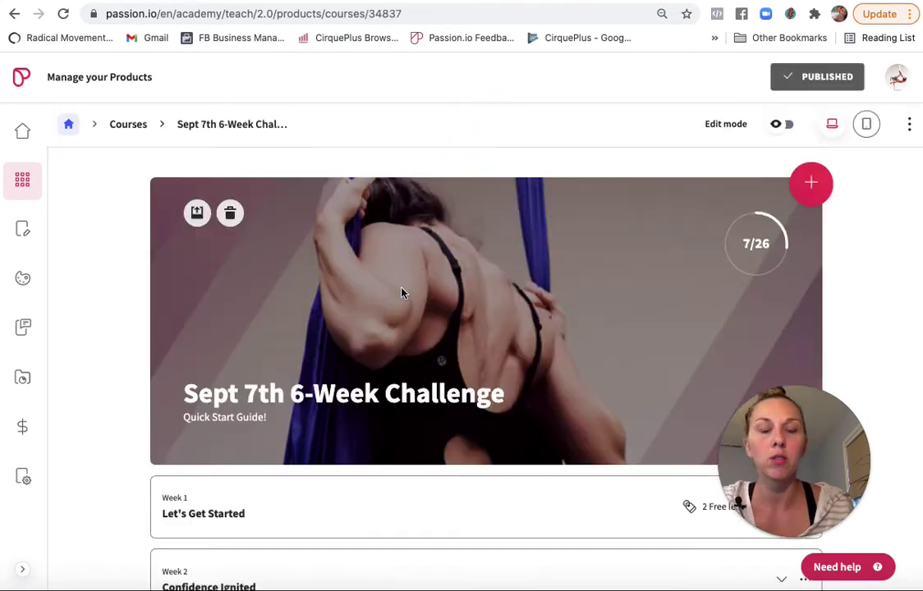
Expand Week 1, Let's Get Started, and open its Week 1 Recap lesson.
{"action": "scroll", "coordinate": [401, 289], "scroll_direction": "down", "scroll_amount": 1}
{"action": "scroll", "coordinate": [402, 291], "scroll_direction": "down", "scroll_amount": 3}
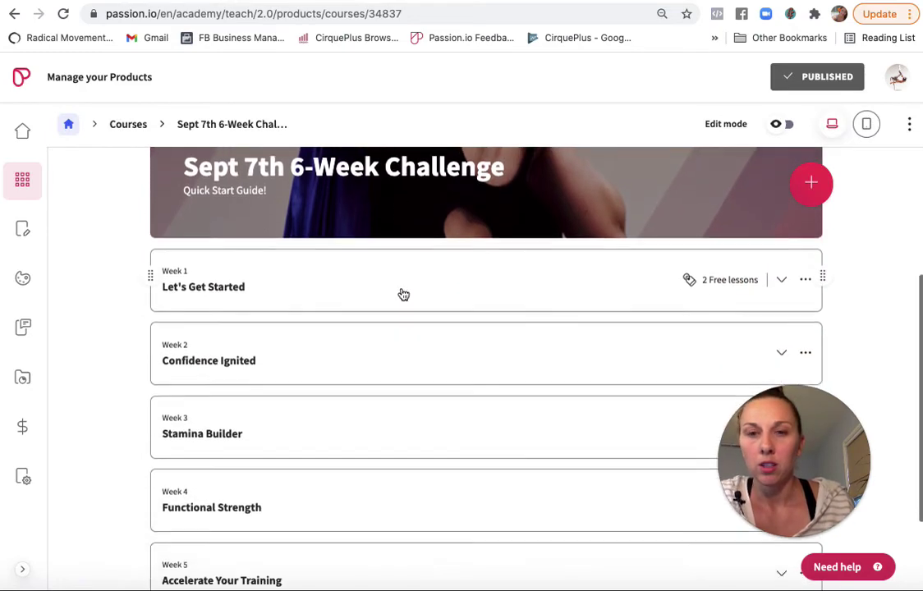
{"action": "scroll", "coordinate": [402, 293], "scroll_direction": "up", "scroll_amount": 2}
{"action": "scroll", "coordinate": [401, 293], "scroll_direction": "down", "scroll_amount": 1}
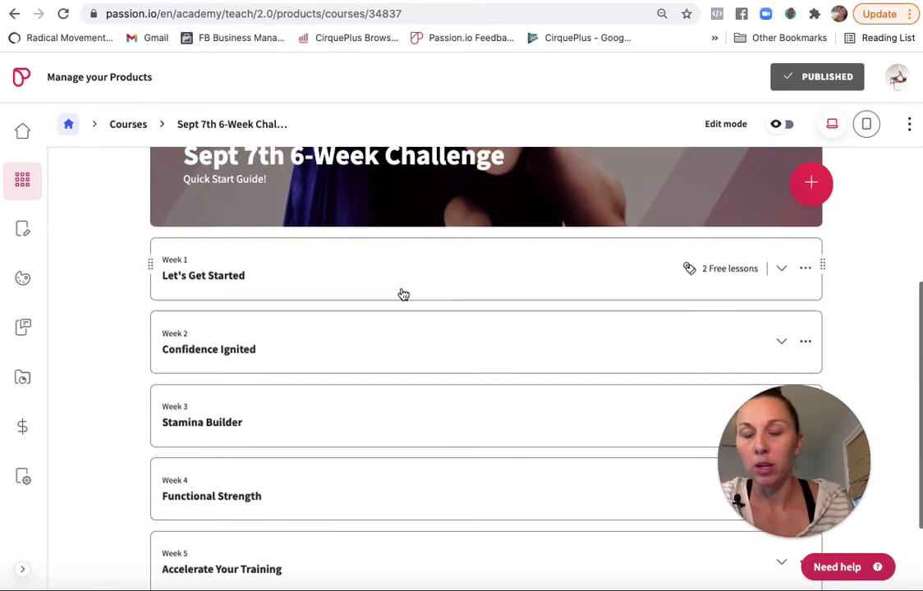
{"action": "left_click", "coordinate": [361, 263]}
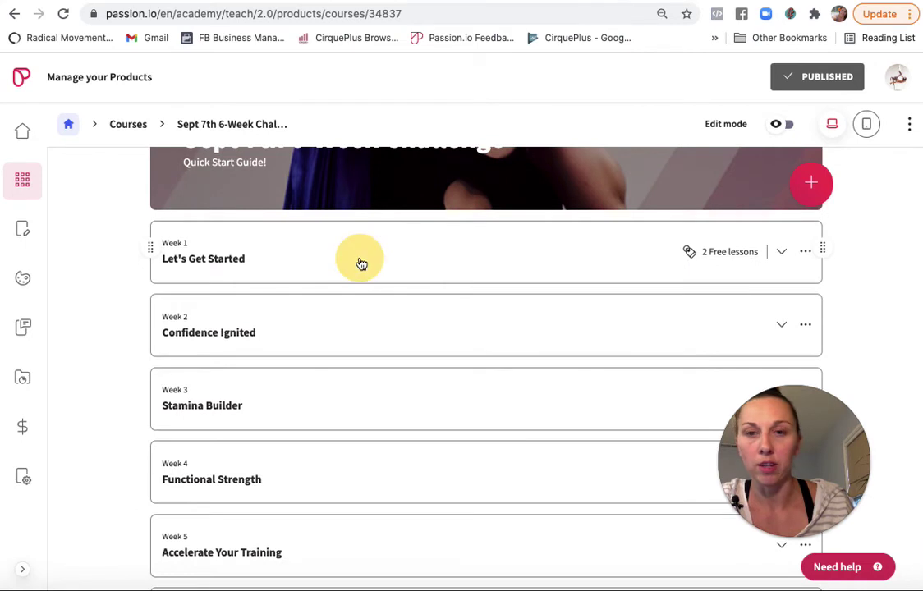
{"action": "scroll", "coordinate": [357, 385], "scroll_direction": "down", "scroll_amount": 1}
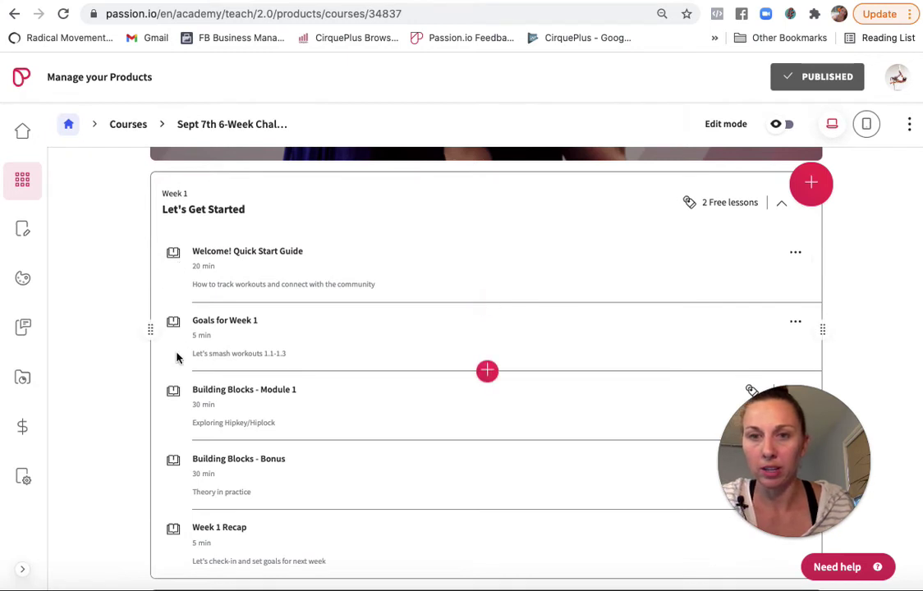
{"action": "scroll", "coordinate": [371, 417], "scroll_direction": "down", "scroll_amount": 1}
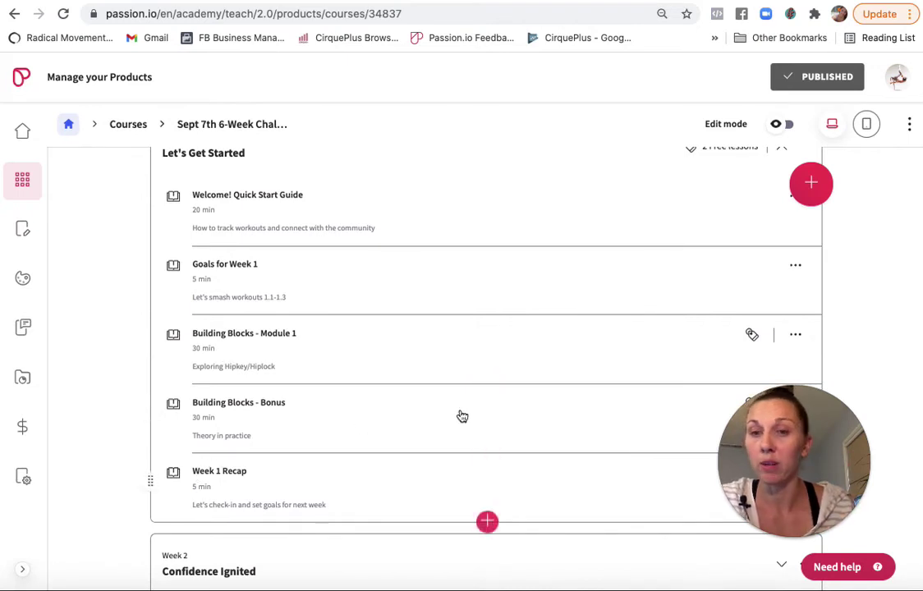
{"action": "left_click", "coordinate": [175, 477]}
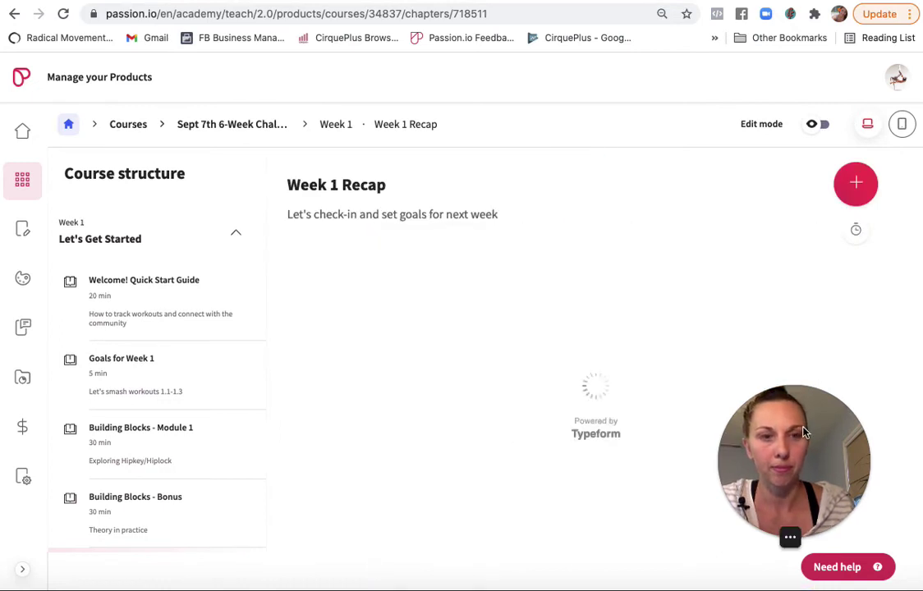
Select the Week 1 Recap lesson's Typeform block and view the lesson in Preview mode.
{"action": "left_click_drag", "start_coordinate": [805, 433], "coordinate": [107, 86]}
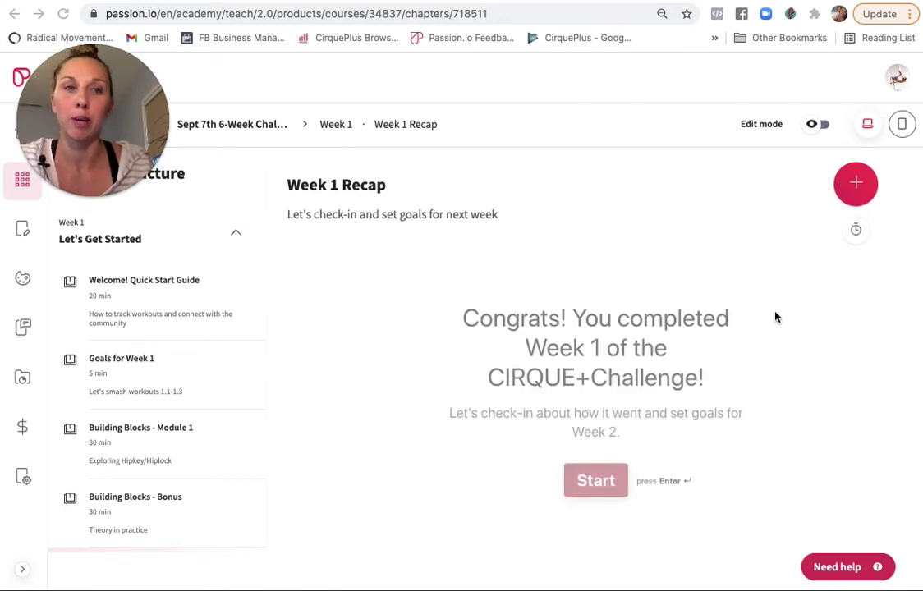
{"action": "left_click", "coordinate": [860, 189]}
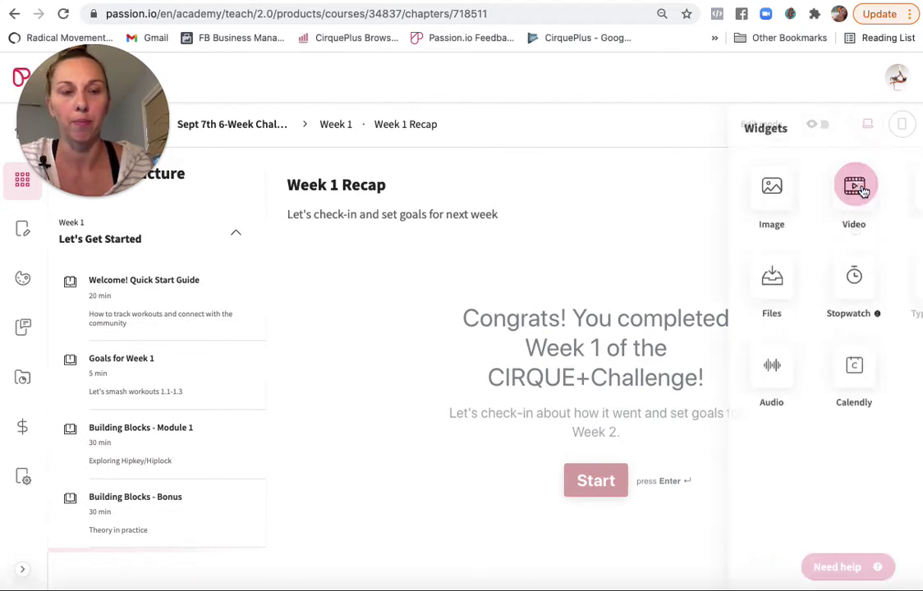
{"action": "left_click", "coordinate": [471, 465]}
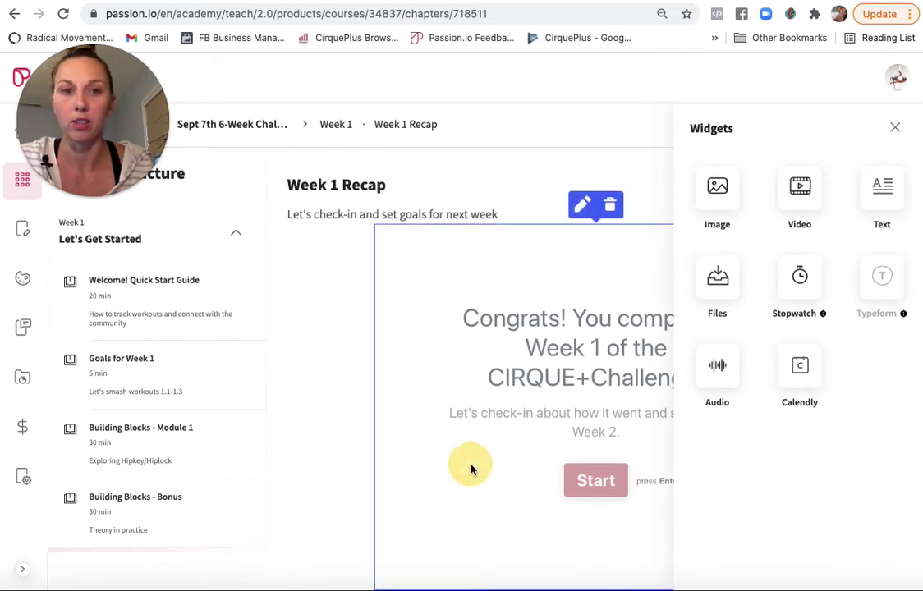
{"action": "left_click", "coordinate": [895, 128]}
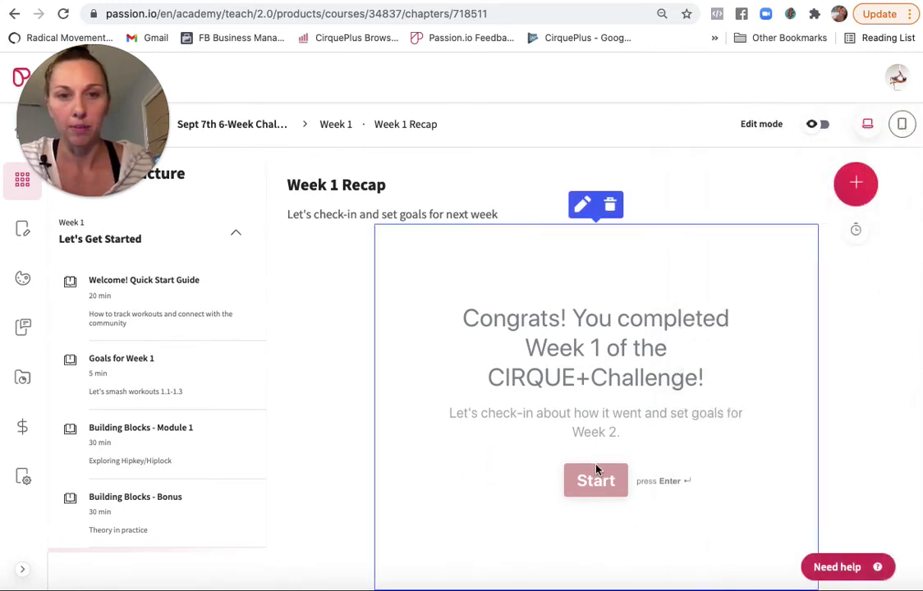
{"action": "left_click", "coordinate": [817, 125]}
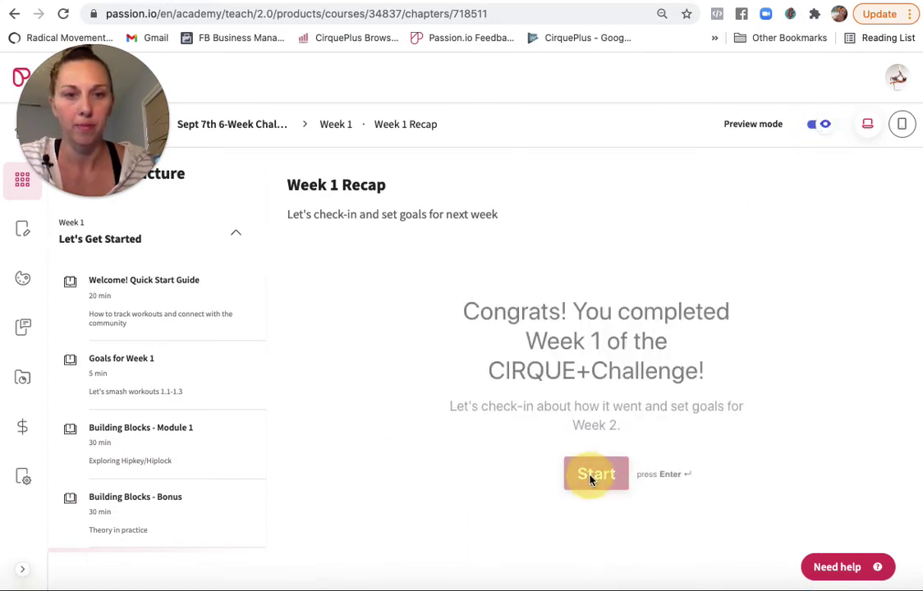
{"action": "scroll", "coordinate": [593, 474], "scroll_direction": "down", "scroll_amount": 2}
{"action": "scroll", "coordinate": [592, 481], "scroll_direction": "up", "scroll_amount": 1}
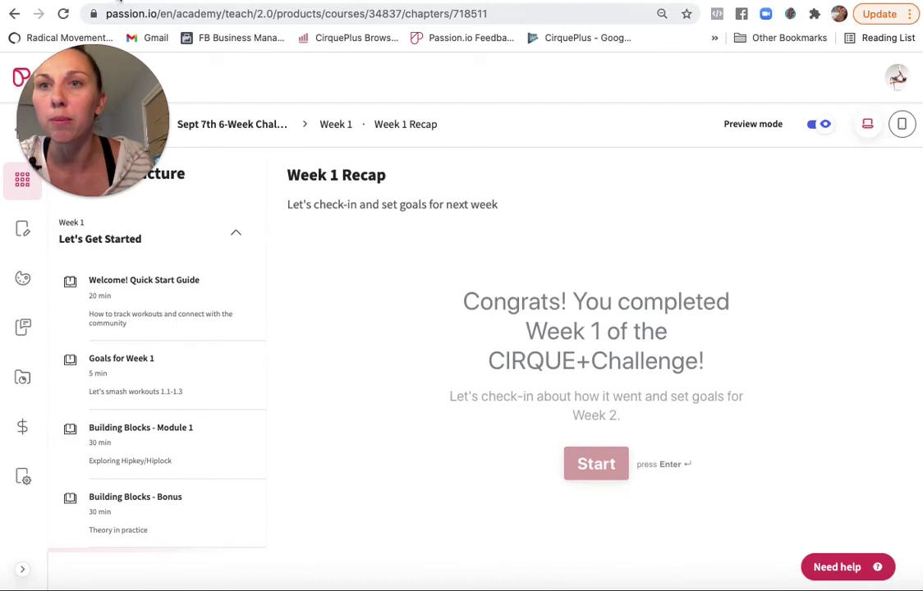
Switch to the live app tab and leave the Circuit 1 lesson for the program's lesson list.
{"action": "key", "text": "ctrl+Tab"}
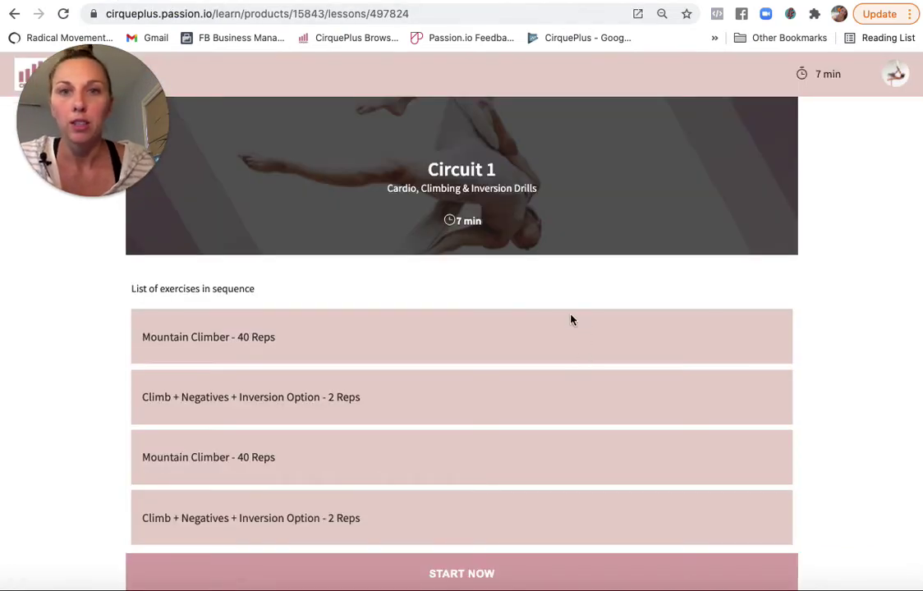
{"action": "left_click", "coordinate": [90, 110]}
{"action": "left_click_drag", "start_coordinate": [82, 260], "coordinate": [82, 248]}
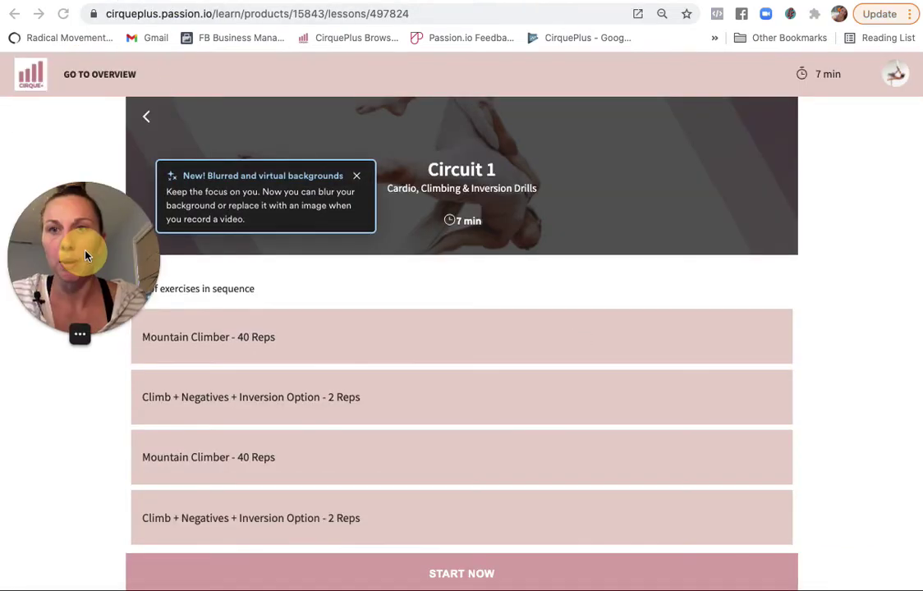
{"action": "right_click", "coordinate": [92, 73]}
{"action": "left_click", "coordinate": [57, 114]}
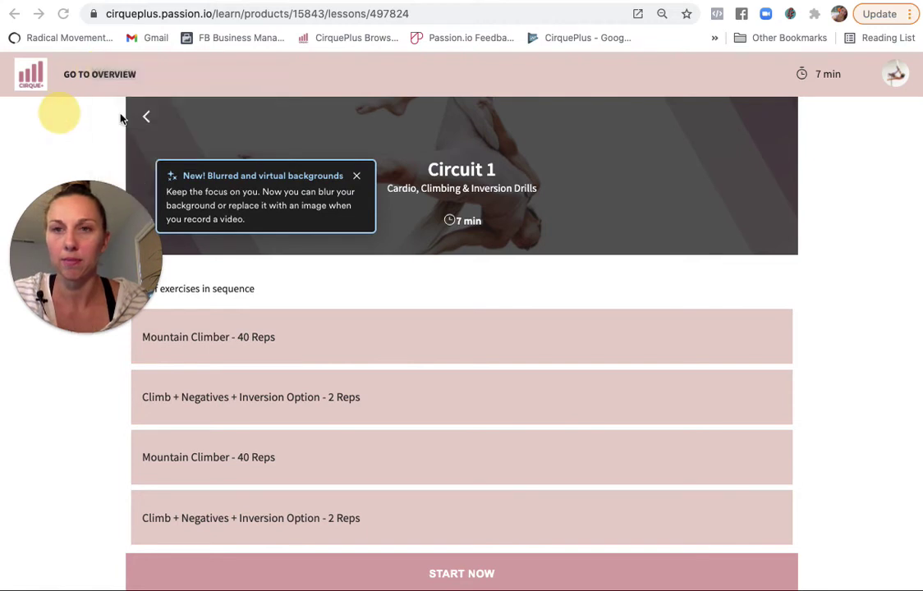
{"action": "left_click", "coordinate": [144, 119]}
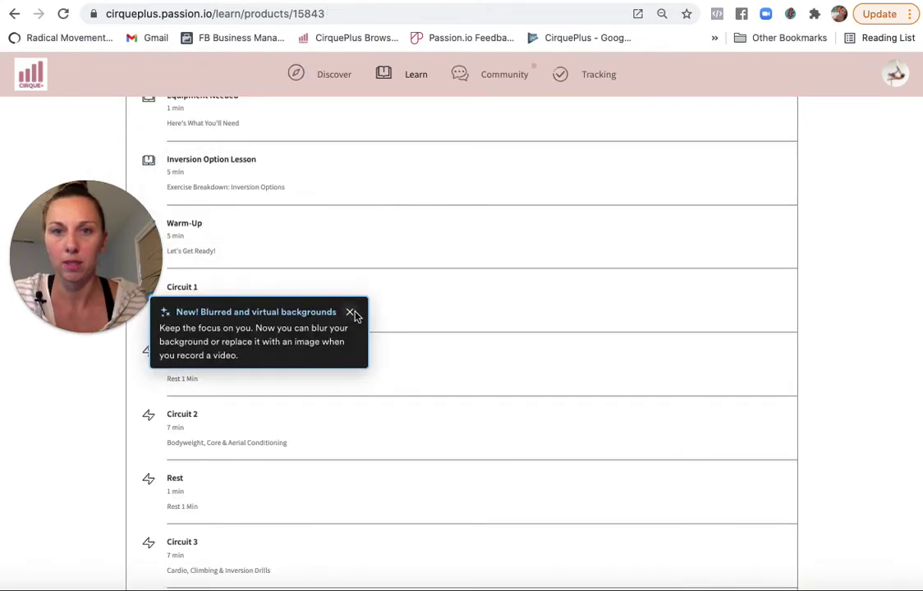
{"action": "left_click", "coordinate": [351, 314]}
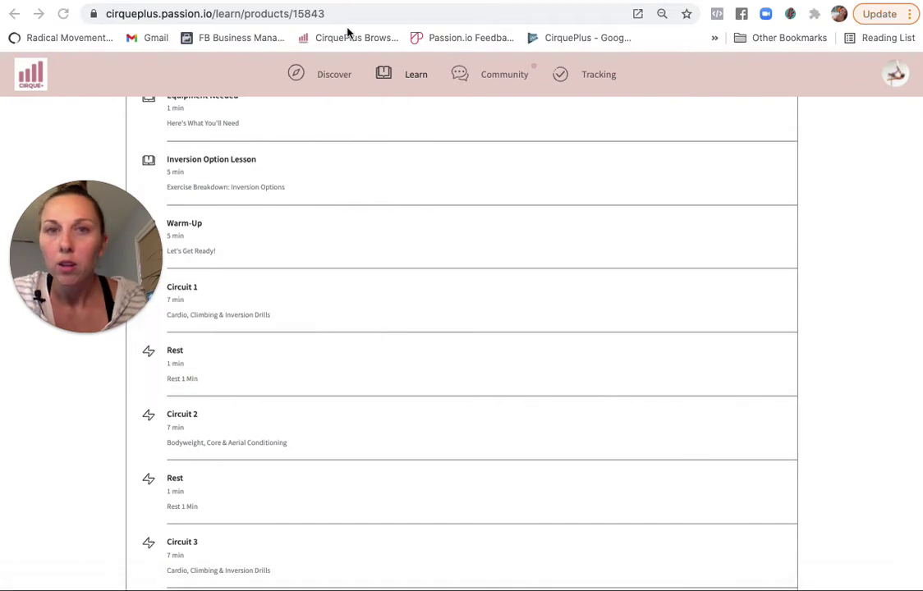
From Learn, return to all programs, open Sept 7th 6-Week Challenge and expand Week 1.
{"action": "left_click", "coordinate": [409, 77]}
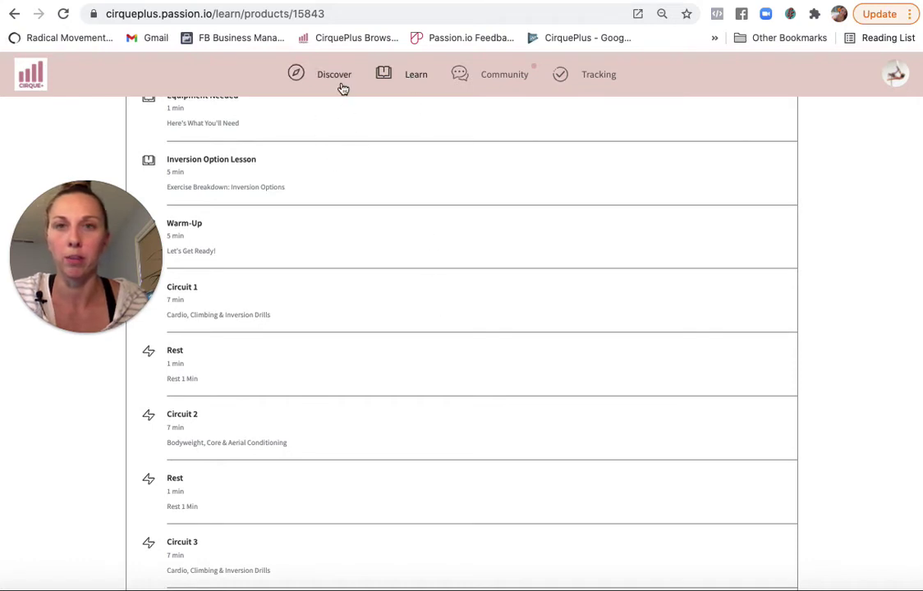
{"action": "scroll", "coordinate": [463, 288], "scroll_direction": "up", "scroll_amount": 8}
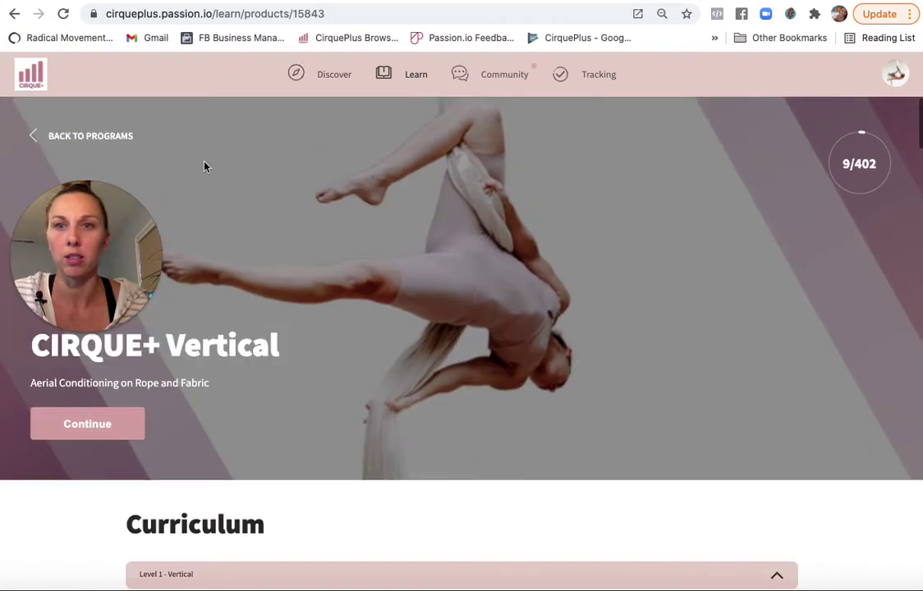
{"action": "left_click", "coordinate": [34, 139]}
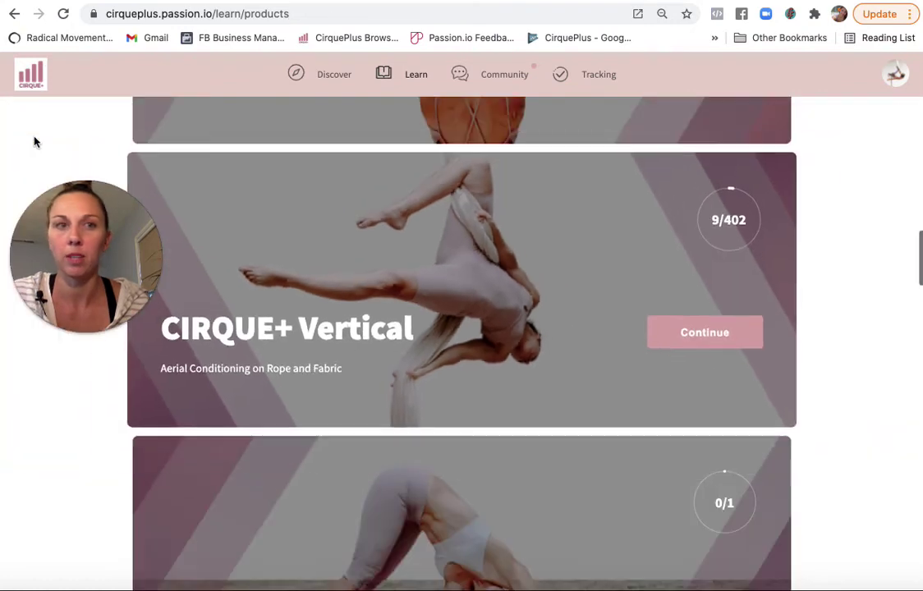
{"action": "scroll", "coordinate": [392, 255], "scroll_direction": "up", "scroll_amount": 6}
{"action": "scroll", "coordinate": [393, 255], "scroll_direction": "up", "scroll_amount": 4}
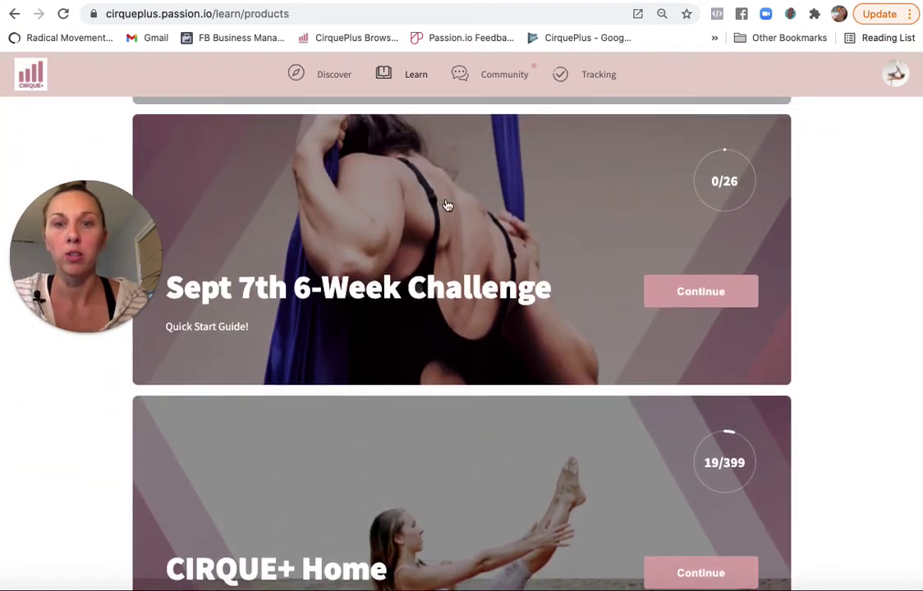
{"action": "left_click", "coordinate": [436, 200]}
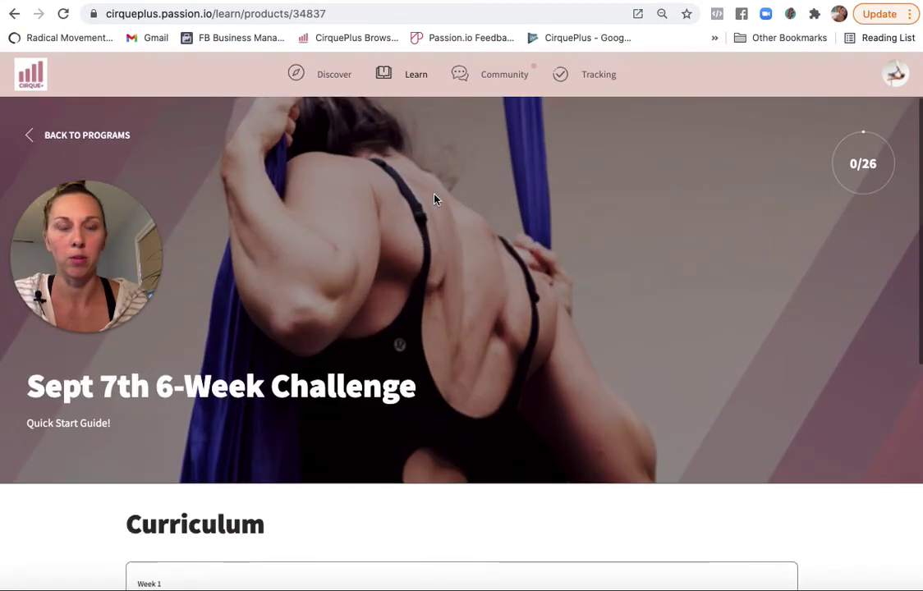
{"action": "scroll", "coordinate": [434, 200], "scroll_direction": "down", "scroll_amount": 2}
{"action": "scroll", "coordinate": [435, 200], "scroll_direction": "down", "scroll_amount": 3}
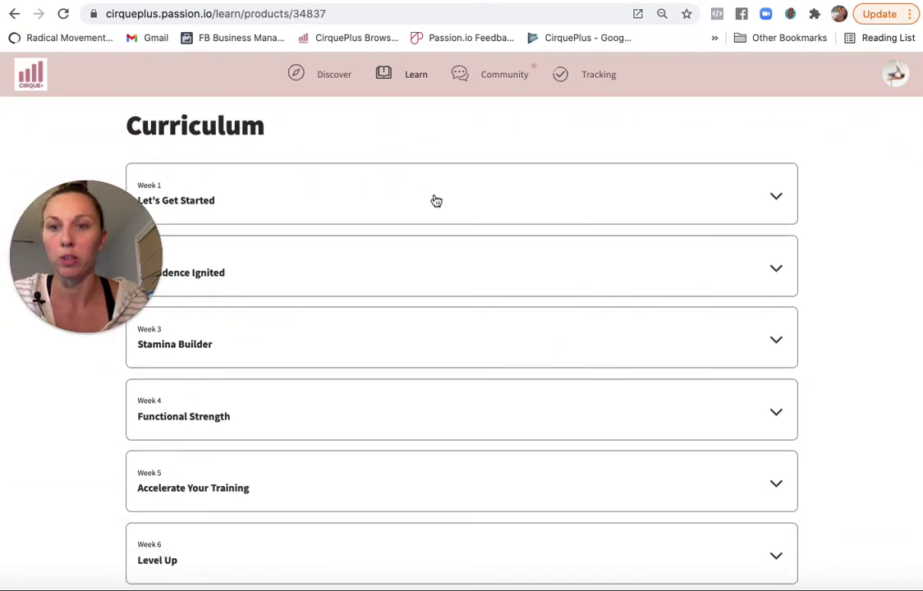
{"action": "left_click", "coordinate": [257, 208]}
Open Week 1 Recap, start the check-in form and enter the member's first name.
{"action": "left_click", "coordinate": [171, 499]}
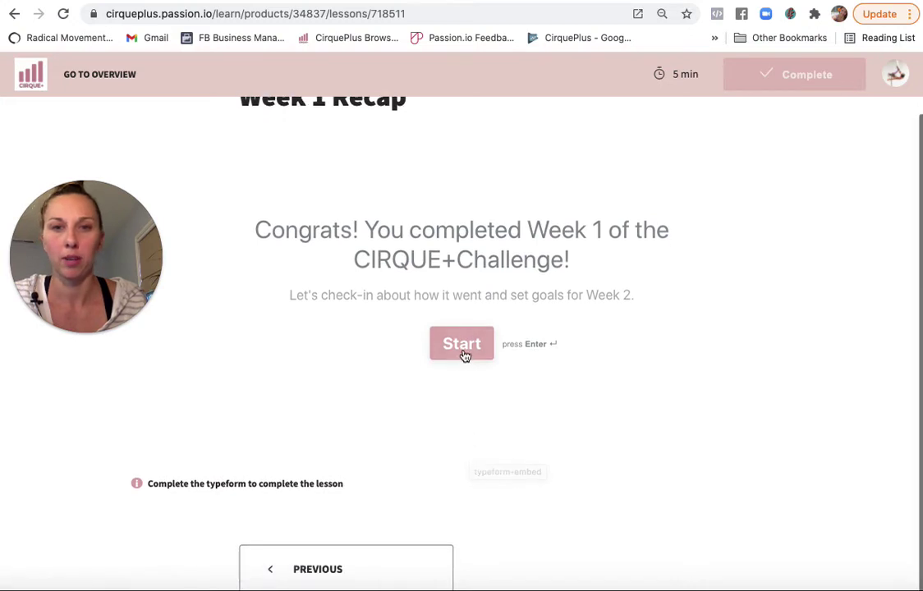
{"action": "left_click", "coordinate": [463, 353]}
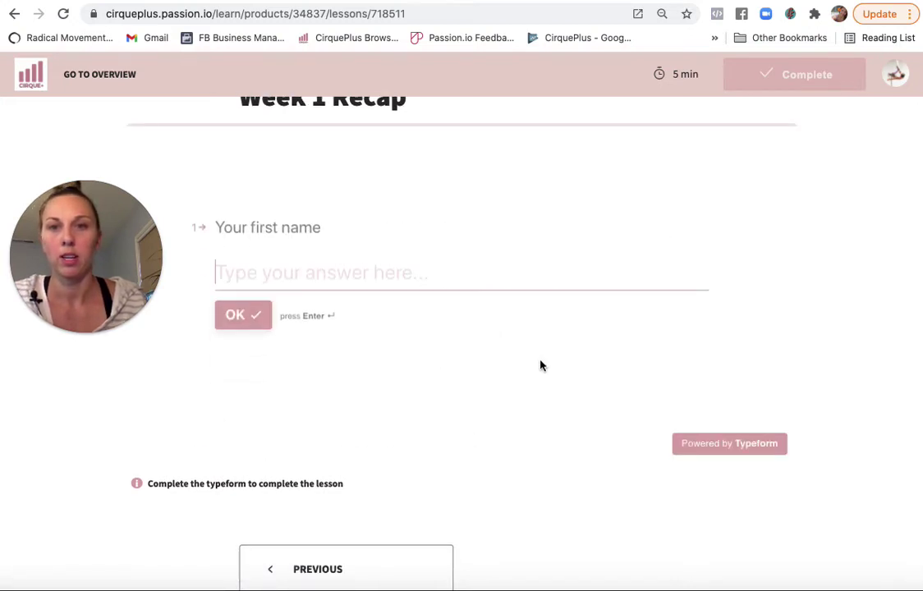
{"action": "left_click", "coordinate": [242, 319]}
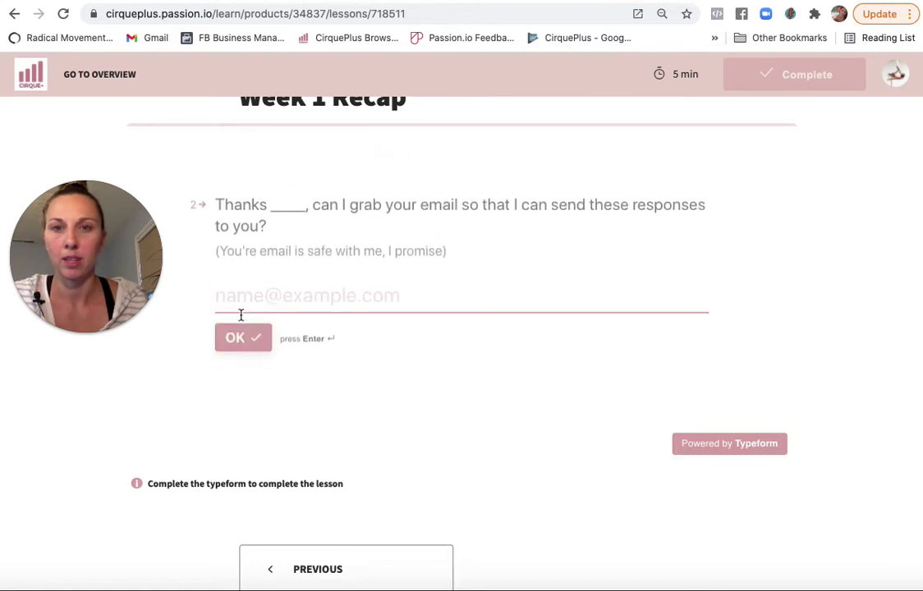
{"action": "scroll", "coordinate": [286, 265], "scroll_direction": "up", "scroll_amount": 2}
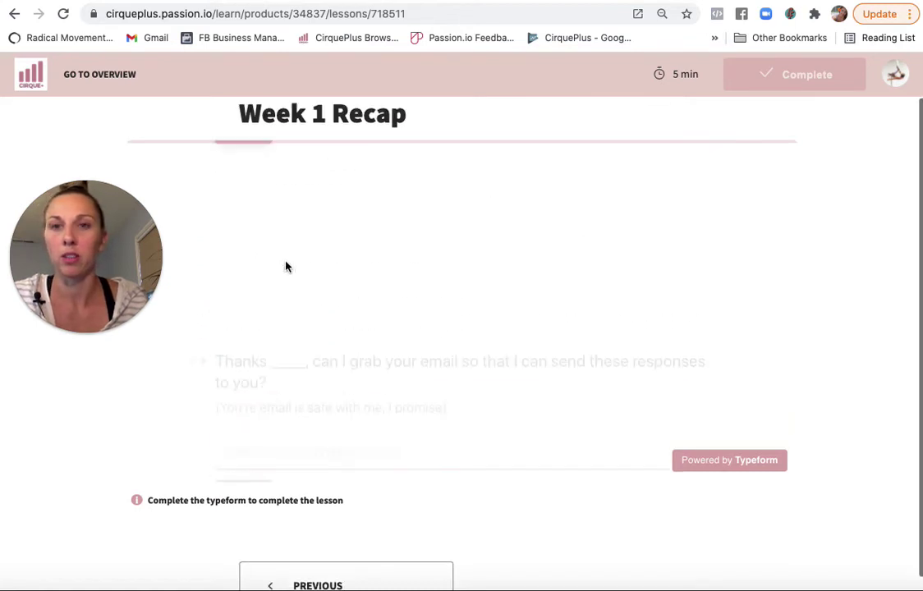
{"action": "left_click", "coordinate": [257, 285]}
{"action": "type", "text": "Allie"}
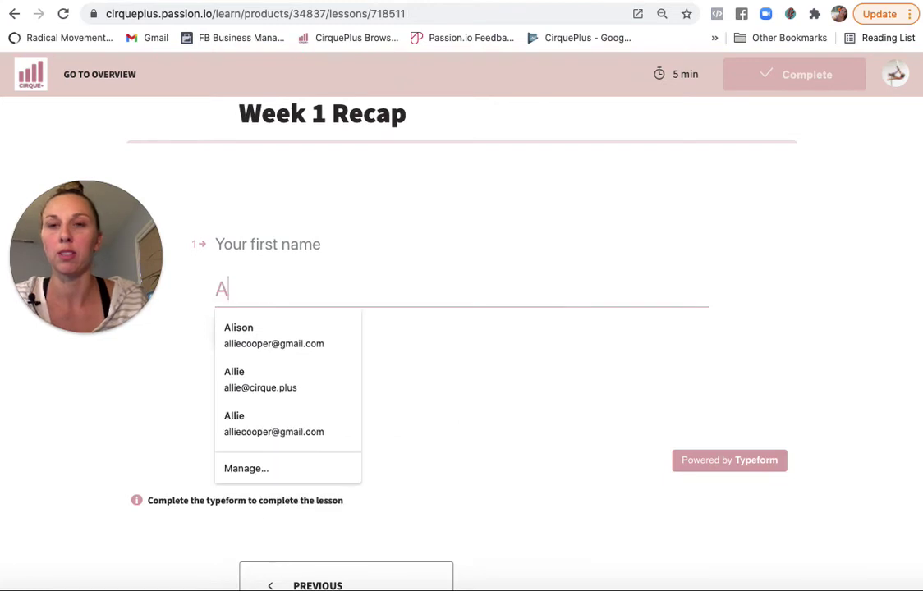
{"action": "left_click", "coordinate": [164, 333]}
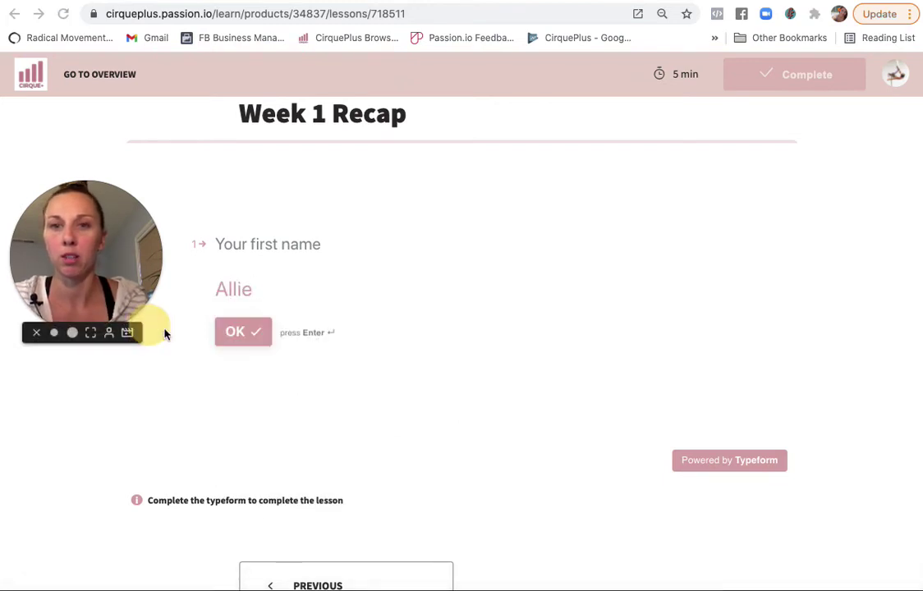
{"action": "left_click", "coordinate": [249, 333]}
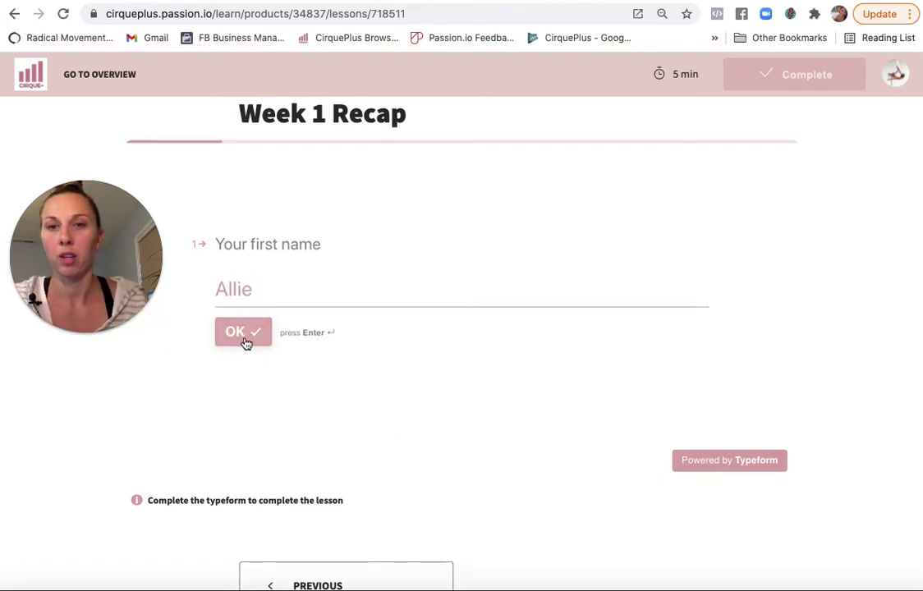
{"action": "left_click", "coordinate": [247, 339]}
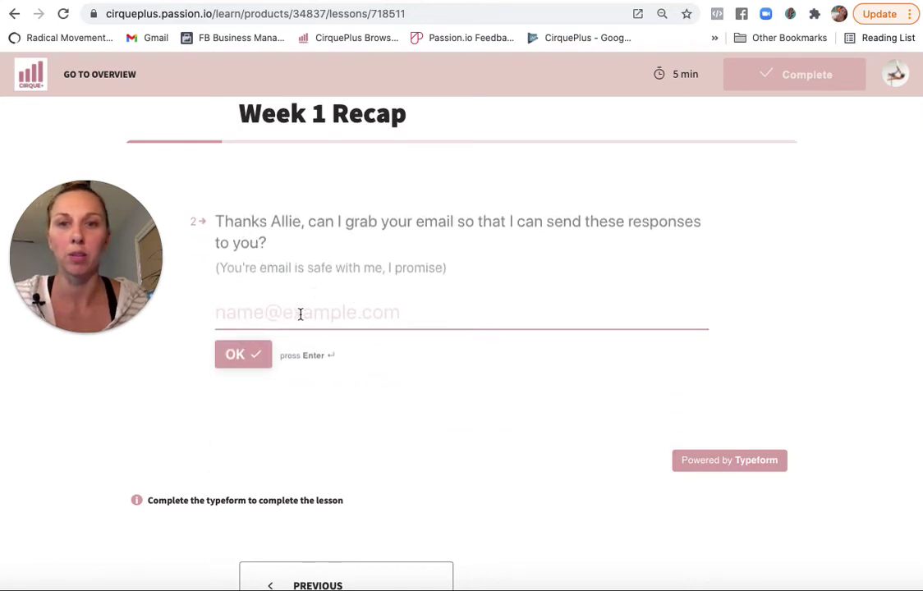
Enter the email address, answer Yes to three workouts and Some of it for bonus material.
{"action": "type", "text": "test@t"}
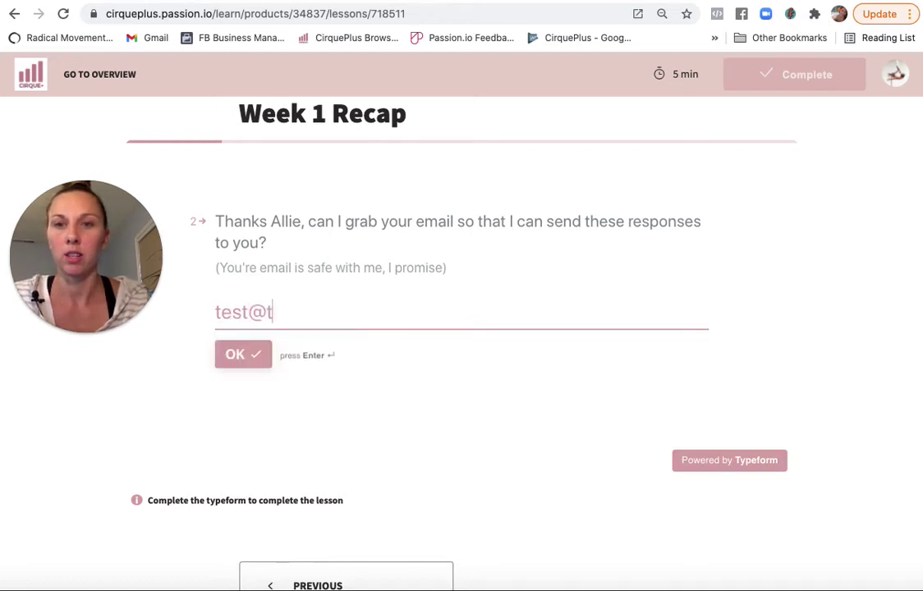
{"action": "type", "text": "est.com"}
{"action": "left_click", "coordinate": [242, 353]}
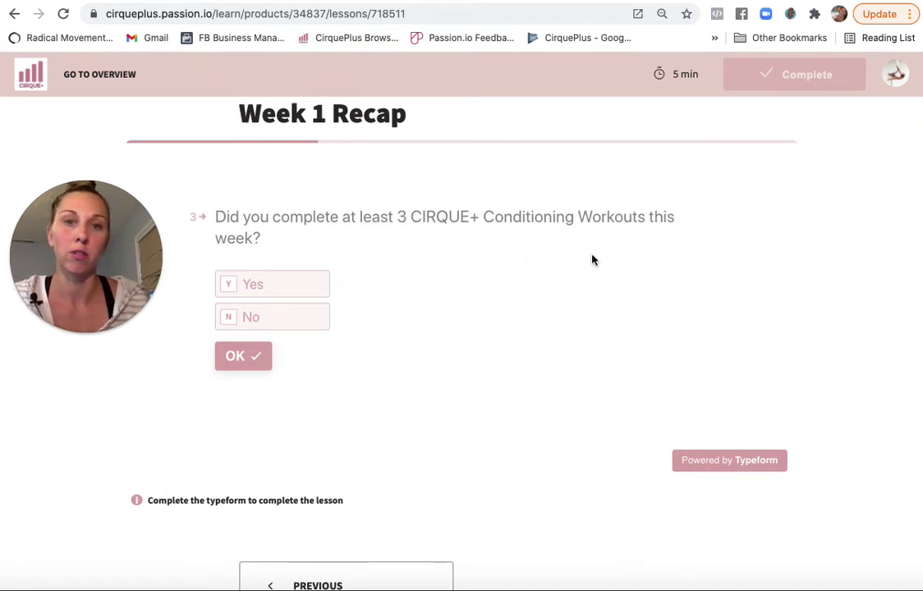
{"action": "left_click", "coordinate": [257, 290]}
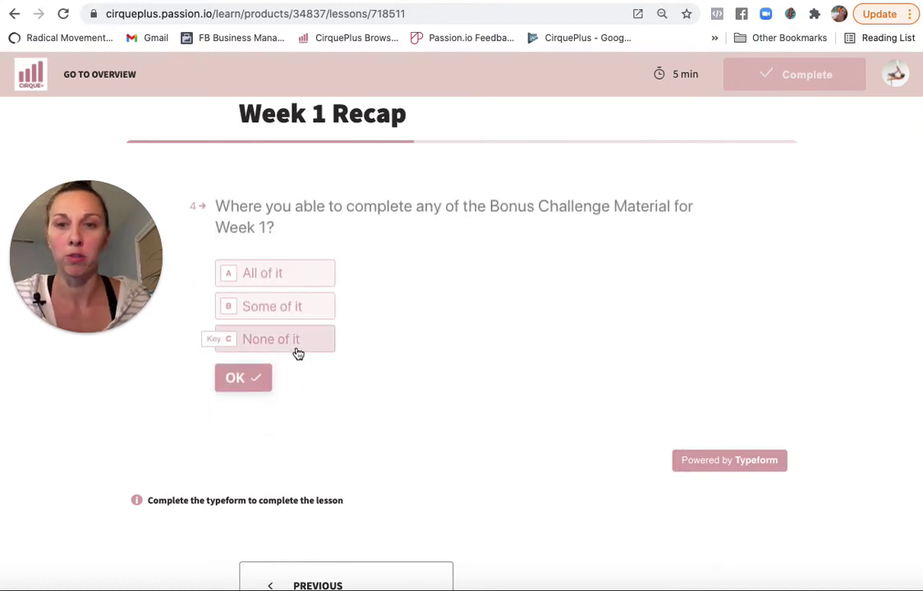
{"action": "left_click", "coordinate": [303, 308]}
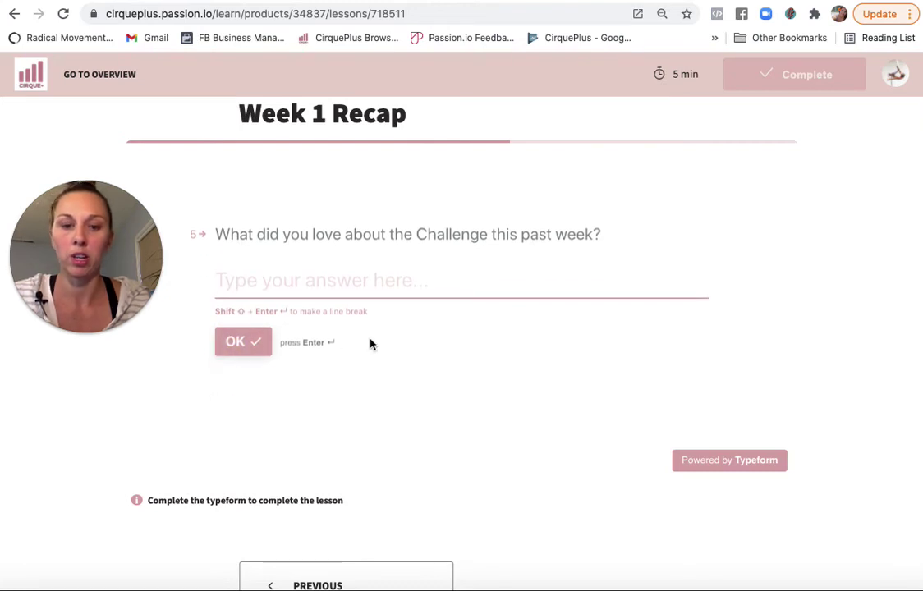
Answer 'it was awesome' and 'i could have been stronger', type C, submit, then return to the overview.
{"action": "type", "text": "it was aw"}
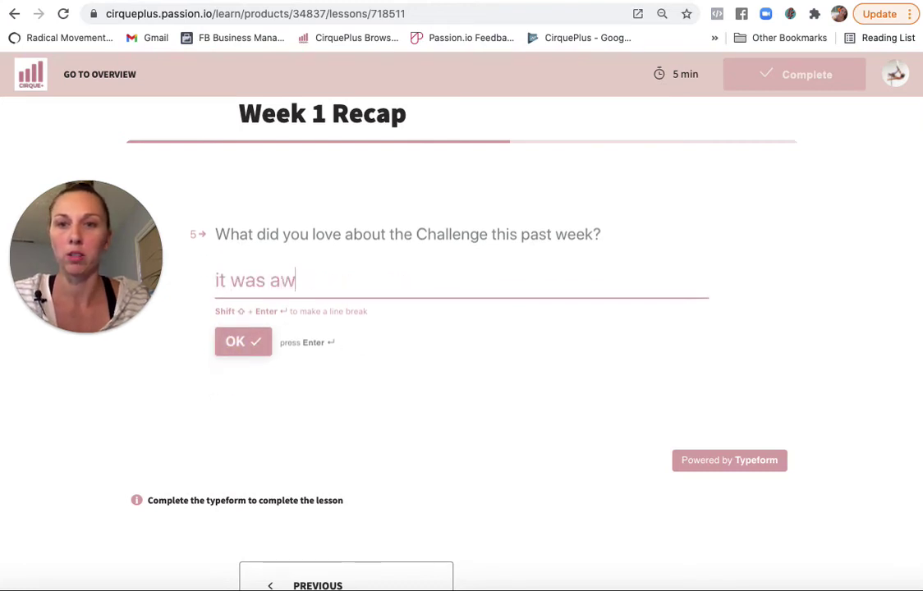
{"action": "type", "text": "esome"}
{"action": "left_click", "coordinate": [245, 348]}
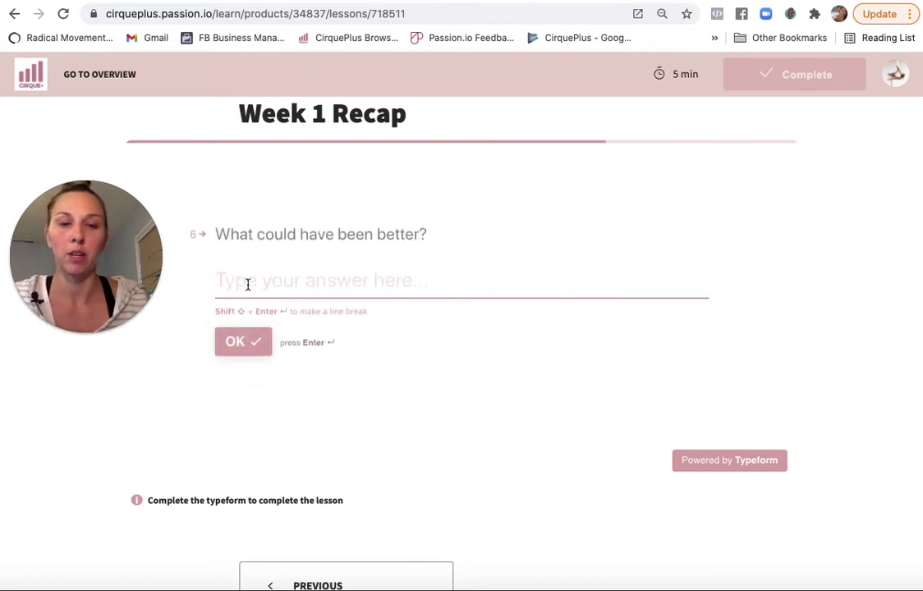
{"action": "type", "text": "i"}
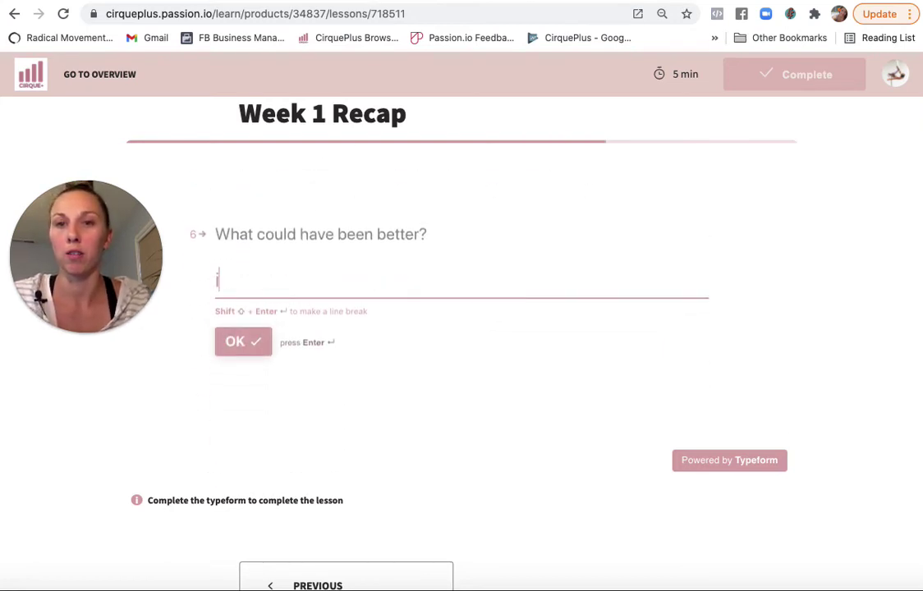
{"action": "type", "text": " could have been stronger"}
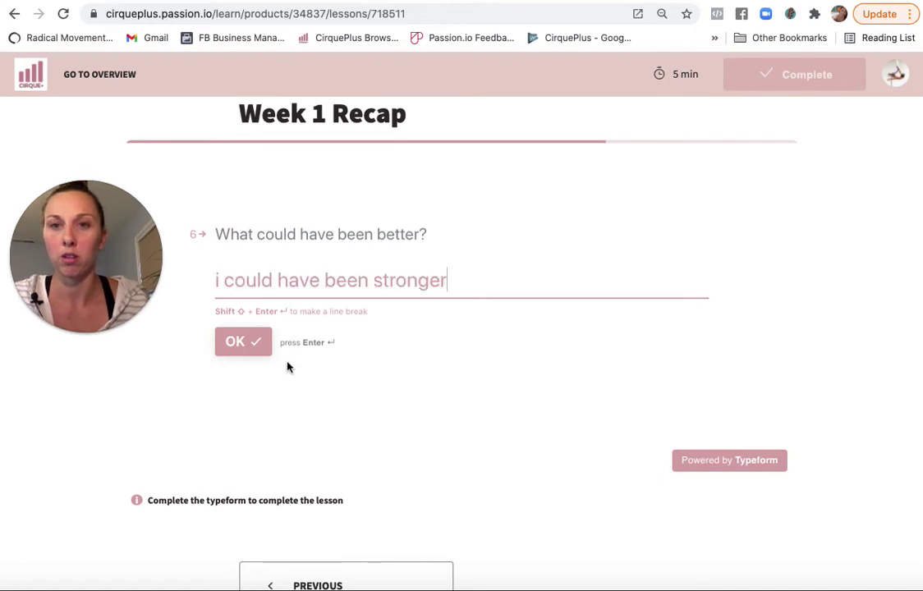
{"action": "left_click", "coordinate": [244, 350]}
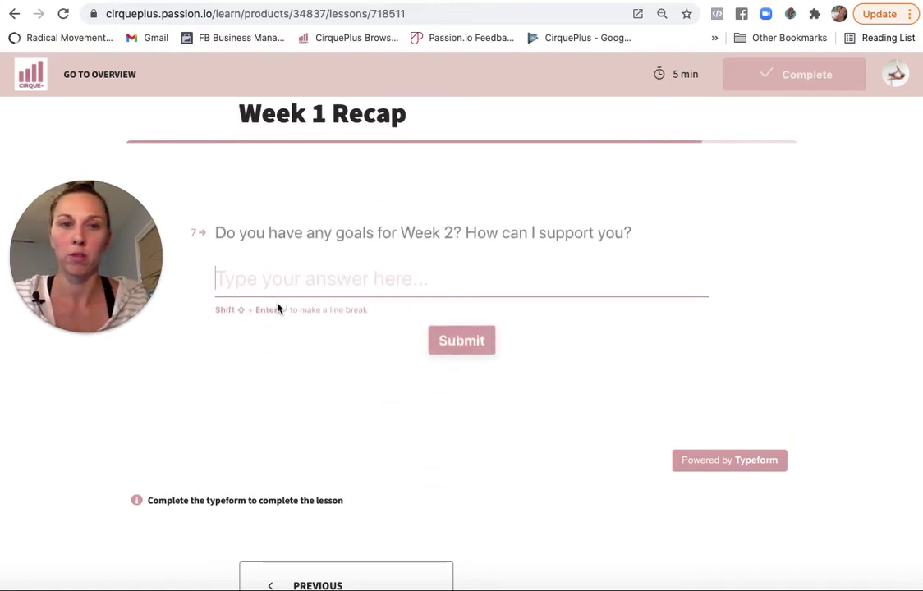
{"action": "type", "text": "C"}
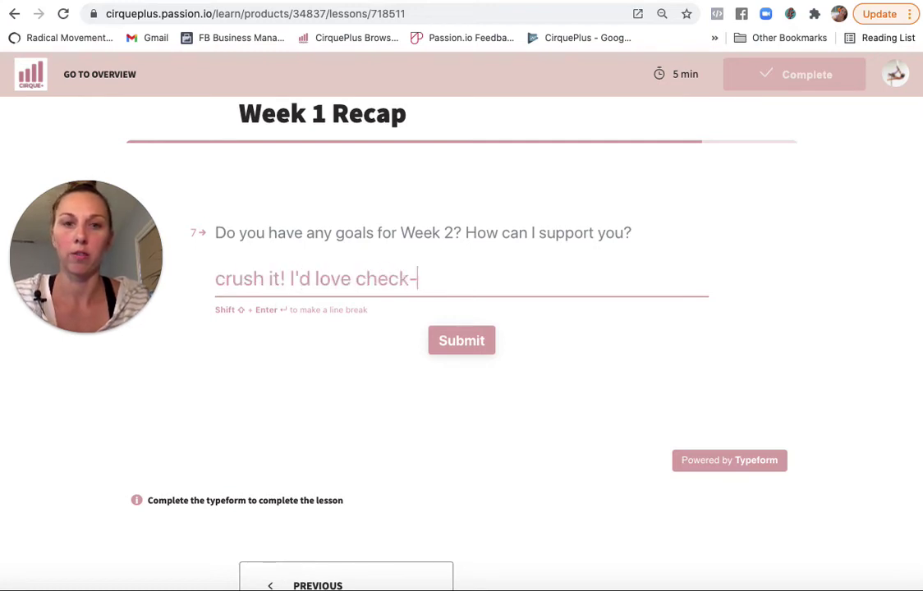
{"action": "left_click", "coordinate": [463, 344]}
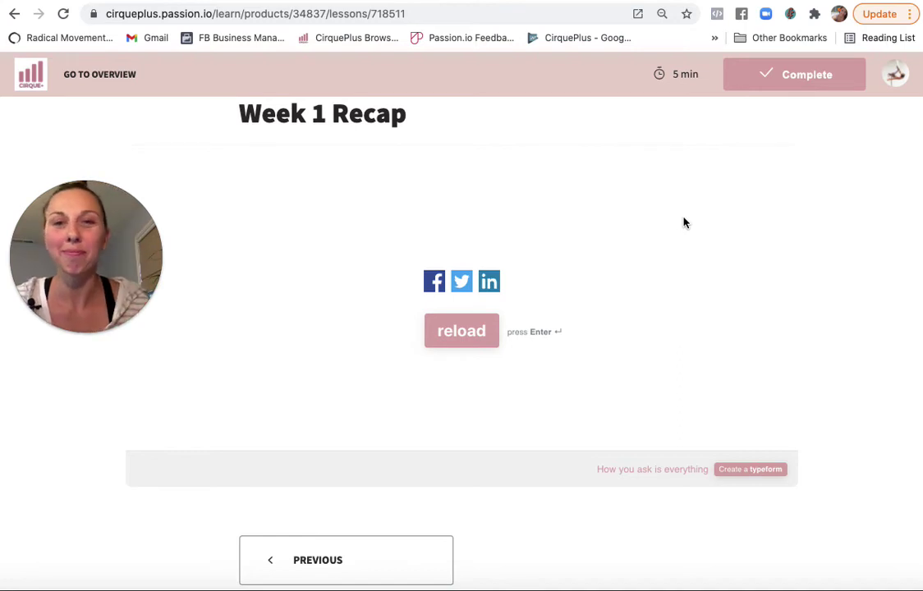
{"action": "left_click", "coordinate": [93, 77]}
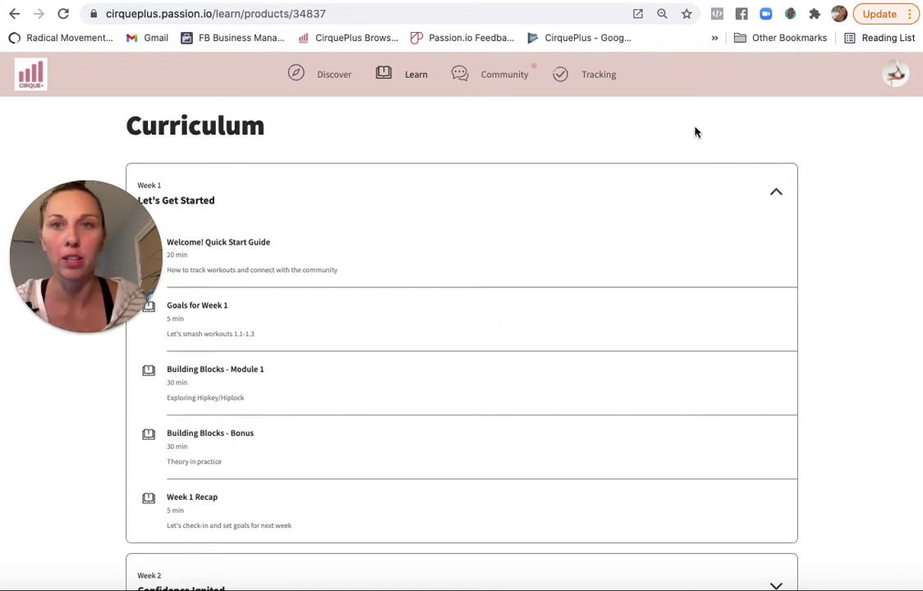
In Community, read the September 7th Challenge post's comments, then open the Members list.
{"action": "left_click", "coordinate": [500, 78]}
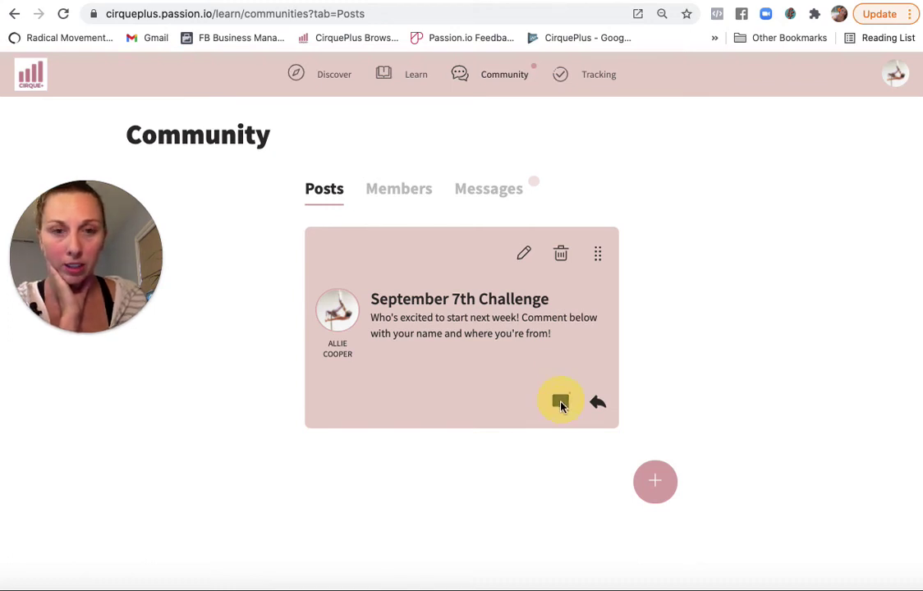
{"action": "left_click", "coordinate": [560, 403]}
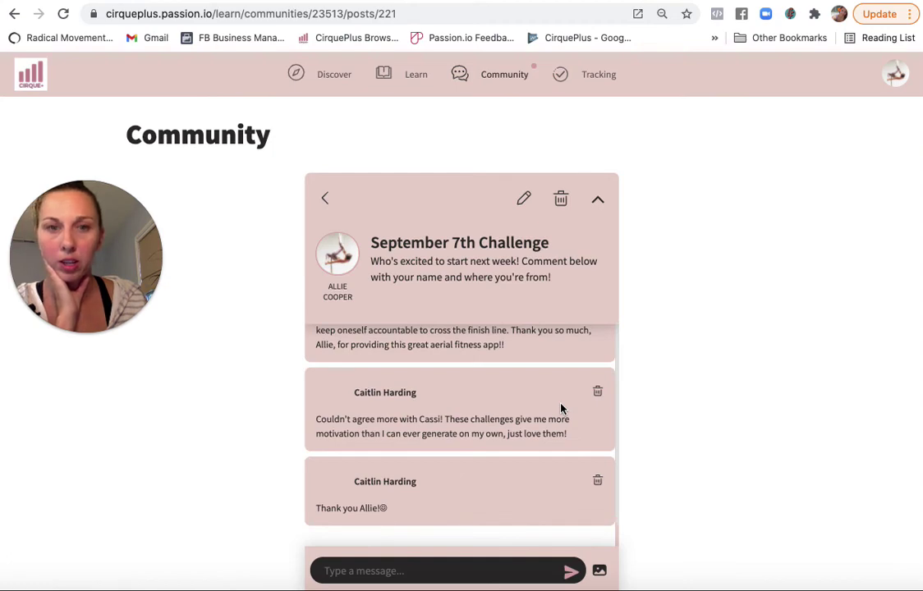
{"action": "scroll", "coordinate": [490, 331], "scroll_direction": "up", "scroll_amount": 5}
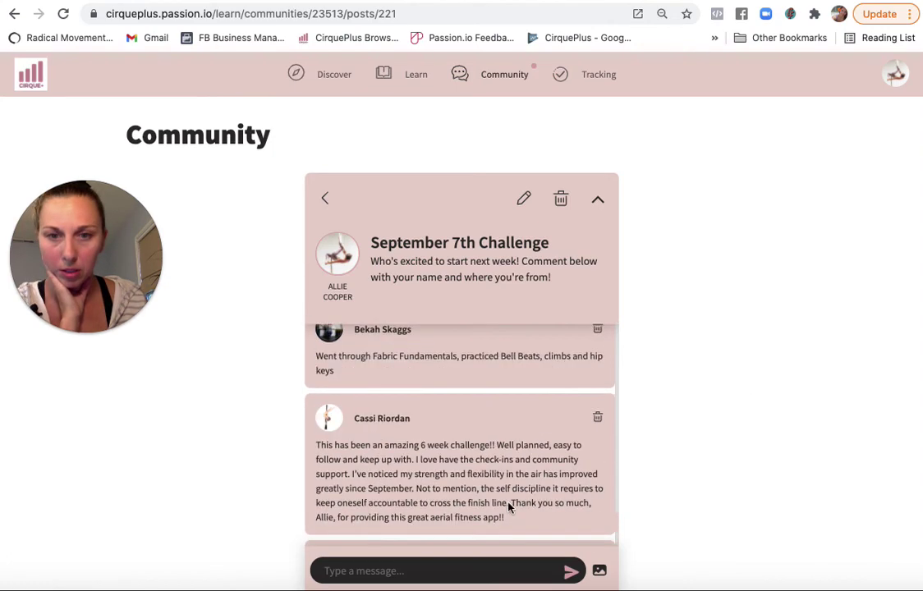
{"action": "scroll", "coordinate": [529, 422], "scroll_direction": "down", "scroll_amount": 5}
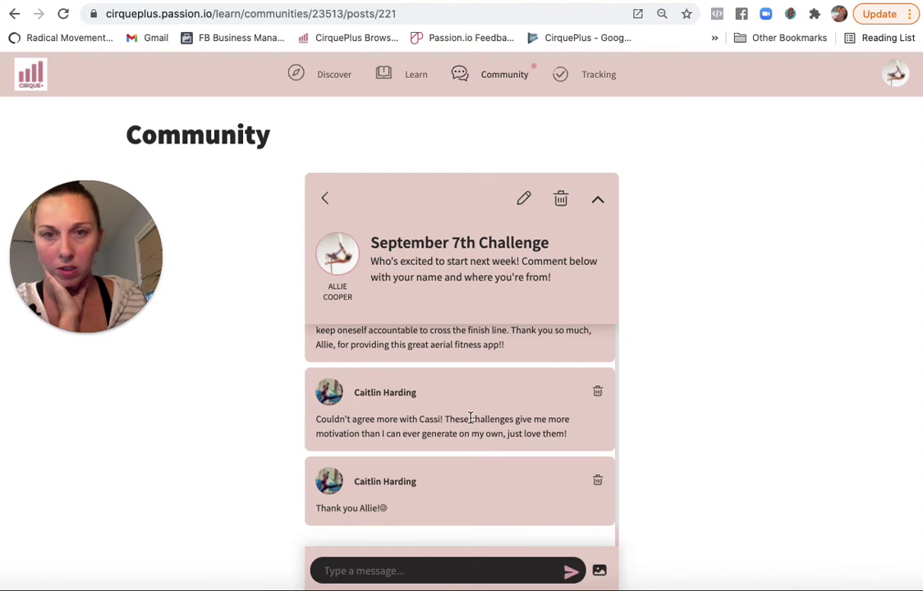
{"action": "scroll", "coordinate": [441, 505], "scroll_direction": "up", "scroll_amount": 6}
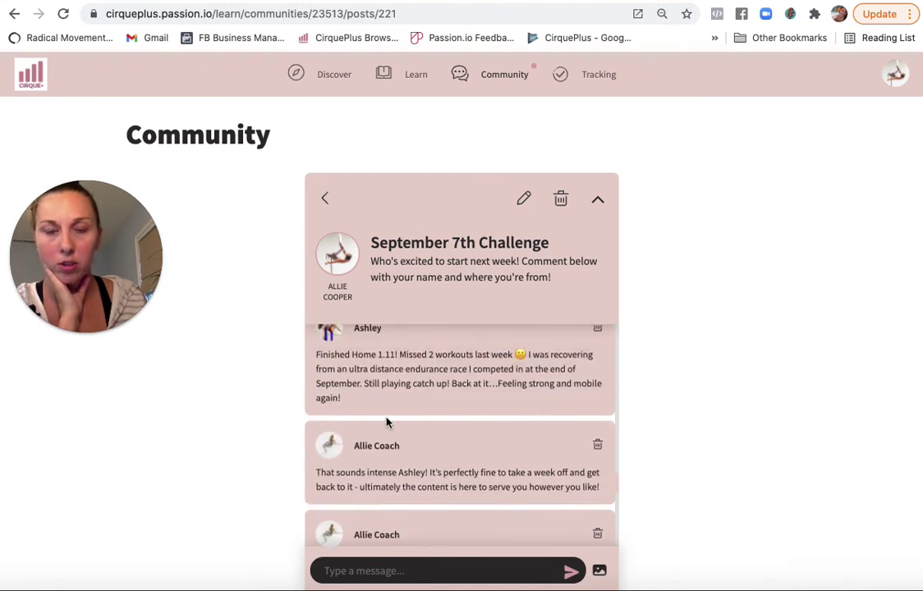
{"action": "left_click", "coordinate": [326, 202]}
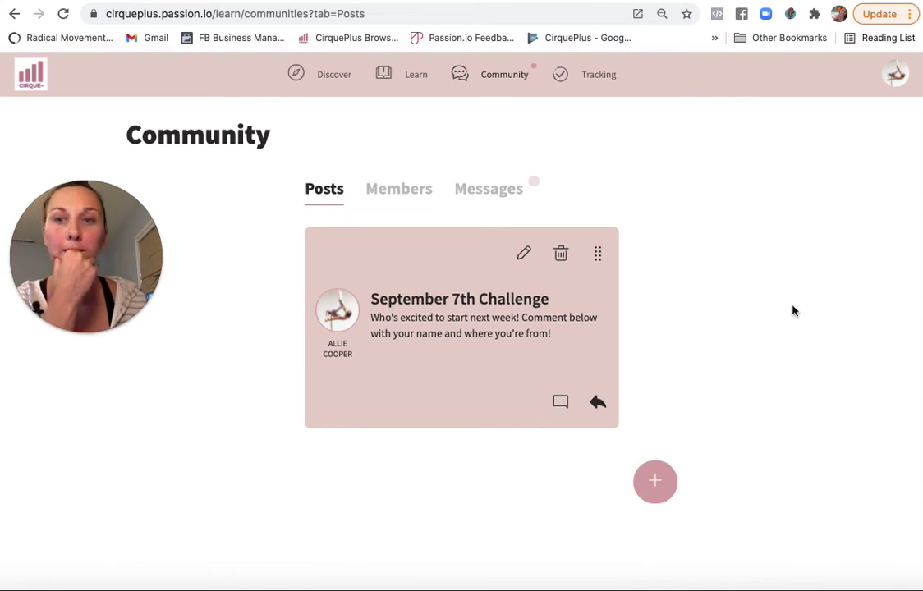
{"action": "left_click", "coordinate": [404, 192]}
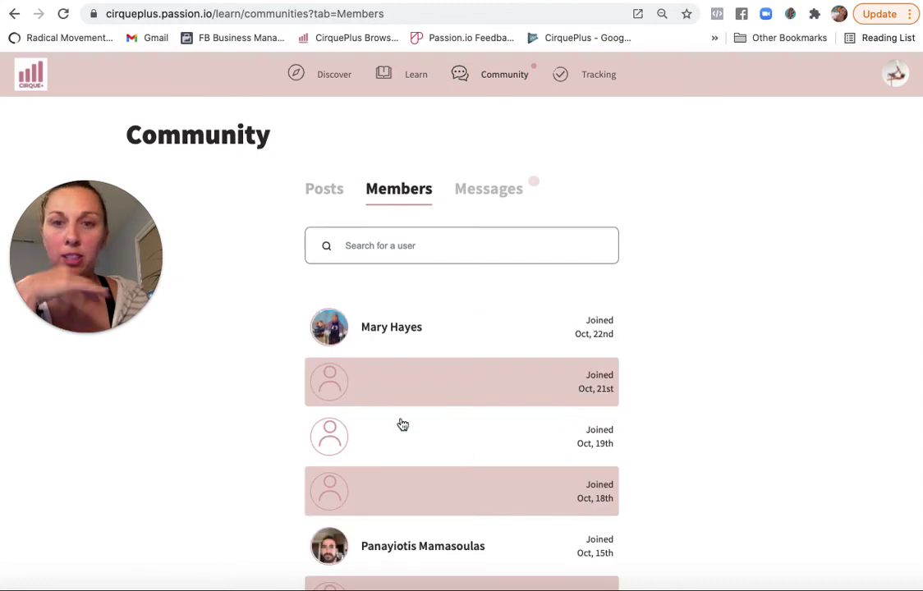
Scroll through the members and their join dates, then return to the top of the list.
{"action": "scroll", "coordinate": [402, 425], "scroll_direction": "down", "scroll_amount": 10}
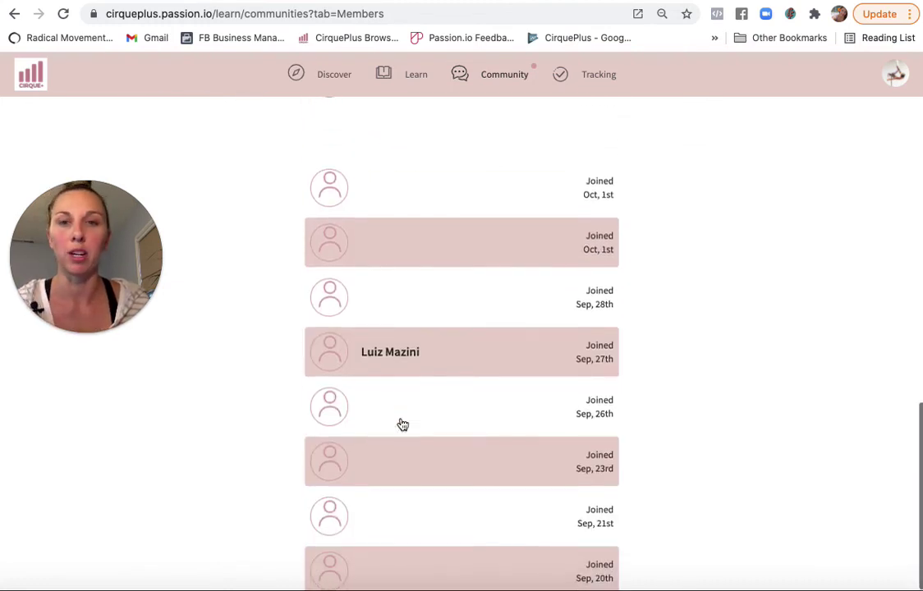
{"action": "scroll", "coordinate": [403, 424], "scroll_direction": "up", "scroll_amount": 10}
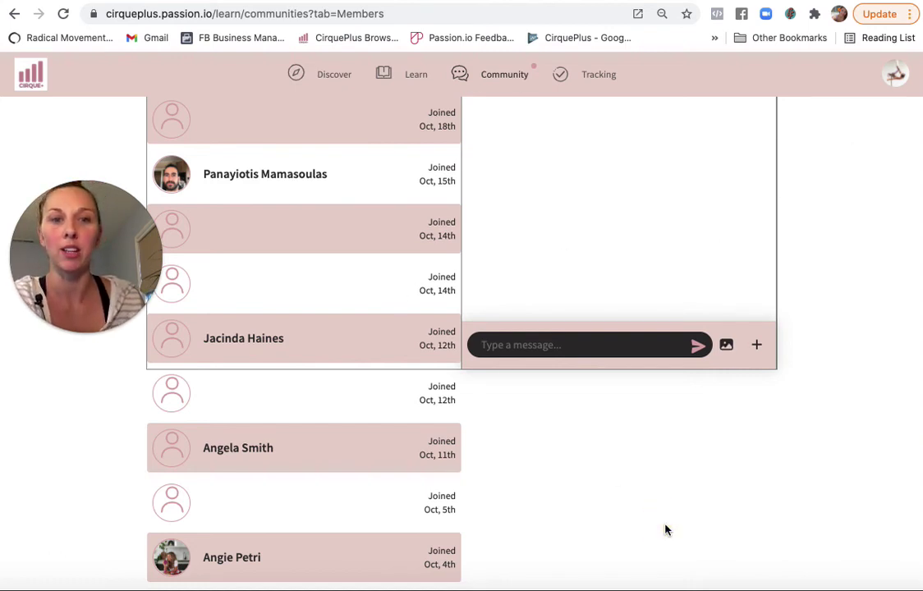
{"action": "left_click", "coordinate": [498, 83]}
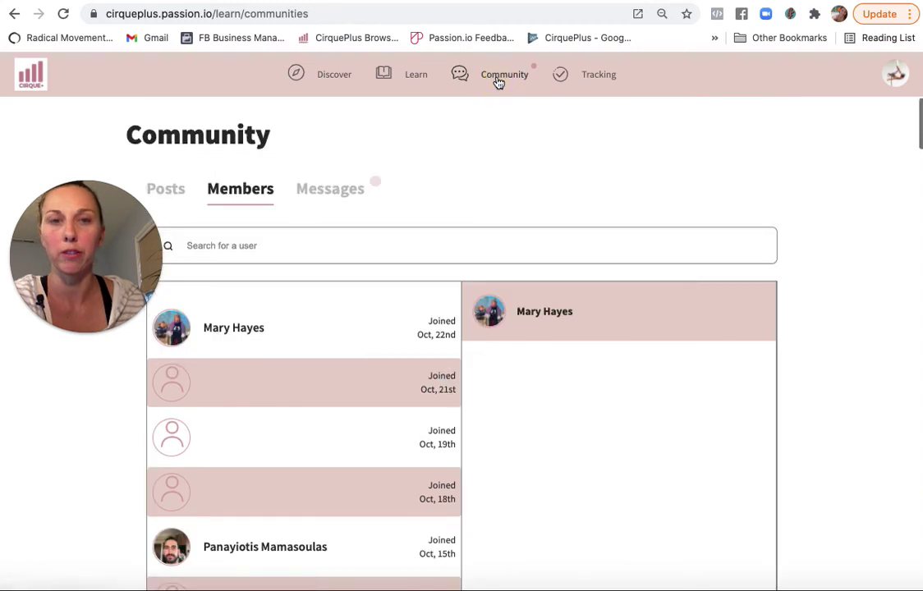
Browse the community's private conversations, then return to the course editor's Week 1 Recap preview.
{"action": "left_click", "coordinate": [337, 199]}
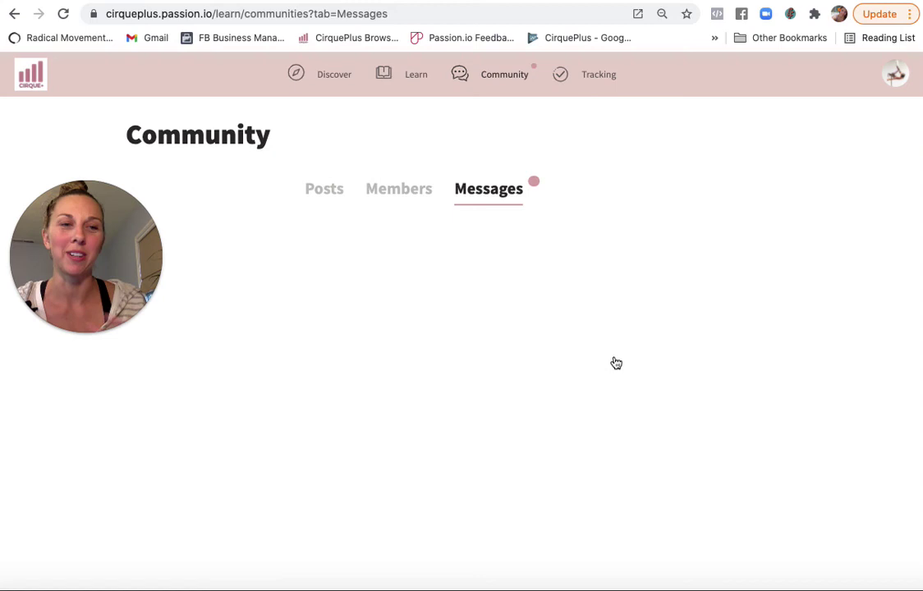
{"action": "scroll", "coordinate": [768, 442], "scroll_direction": "down", "scroll_amount": 3}
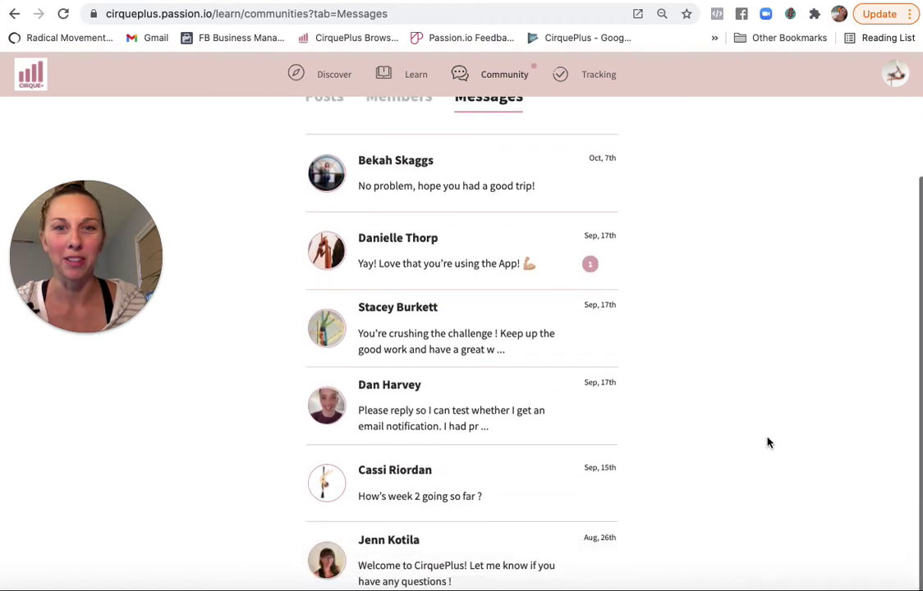
{"action": "scroll", "coordinate": [769, 442], "scroll_direction": "up", "scroll_amount": 3}
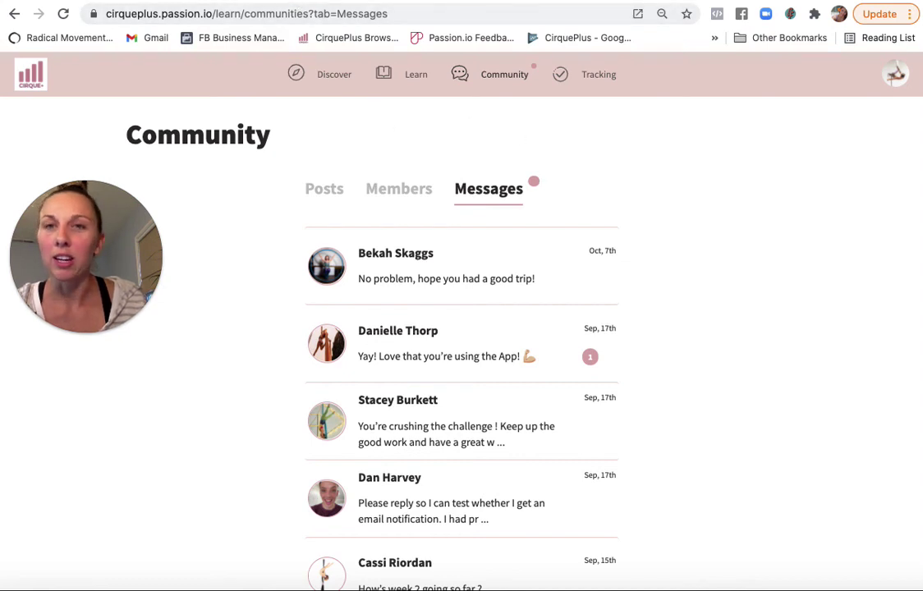
{"action": "left_click", "coordinate": [279, 3]}
{"action": "left_click_drag", "start_coordinate": [100, 197], "coordinate": [696, 117]}
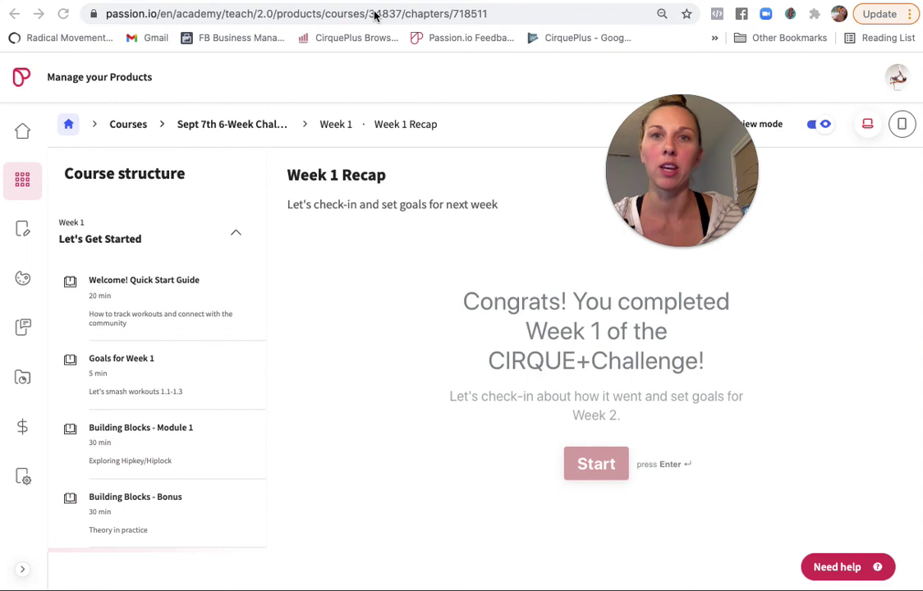
{"action": "left_click", "coordinate": [354, 38]}
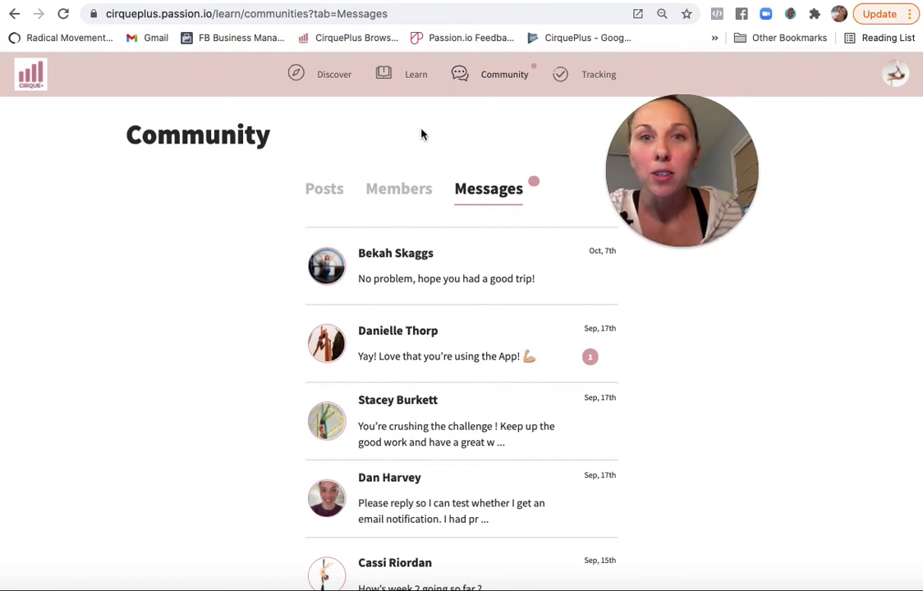
{"action": "left_click", "coordinate": [592, 78]}
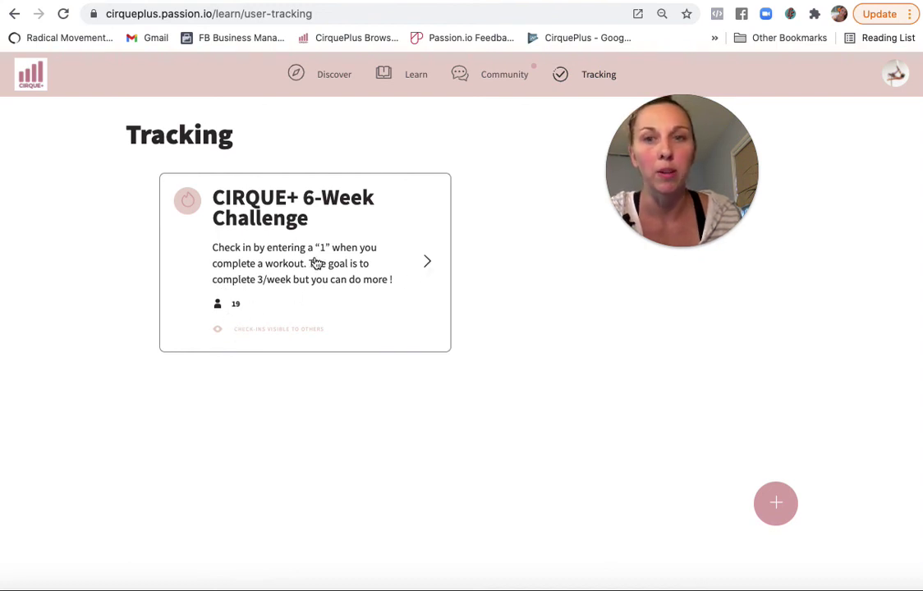
Open the CIRQUE+ 6-Week Challenge tracker and scroll through its check-ins chart and Users table.
{"action": "left_click", "coordinate": [428, 262]}
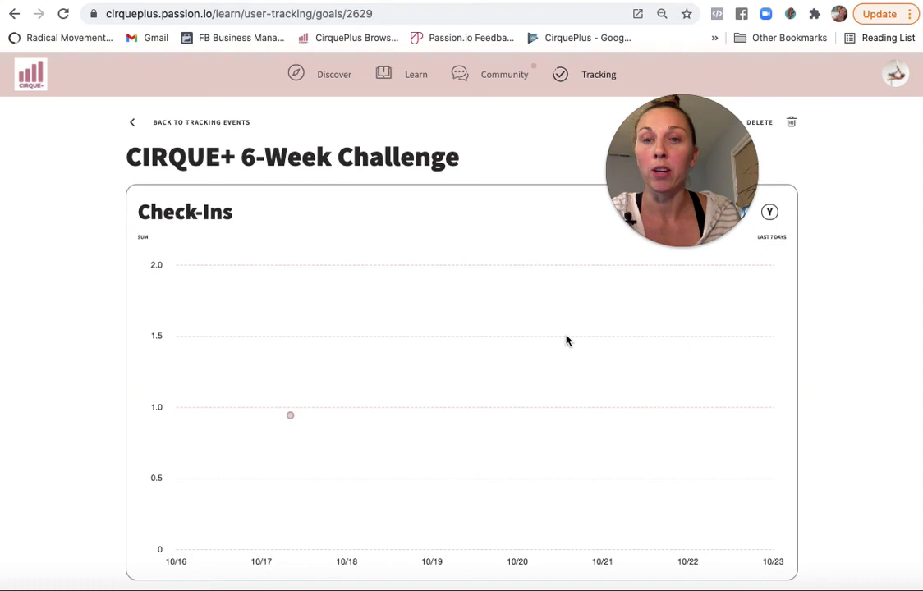
{"action": "left_click_drag", "start_coordinate": [687, 141], "coordinate": [115, 175]}
{"action": "scroll", "coordinate": [504, 426], "scroll_direction": "down", "scroll_amount": 5}
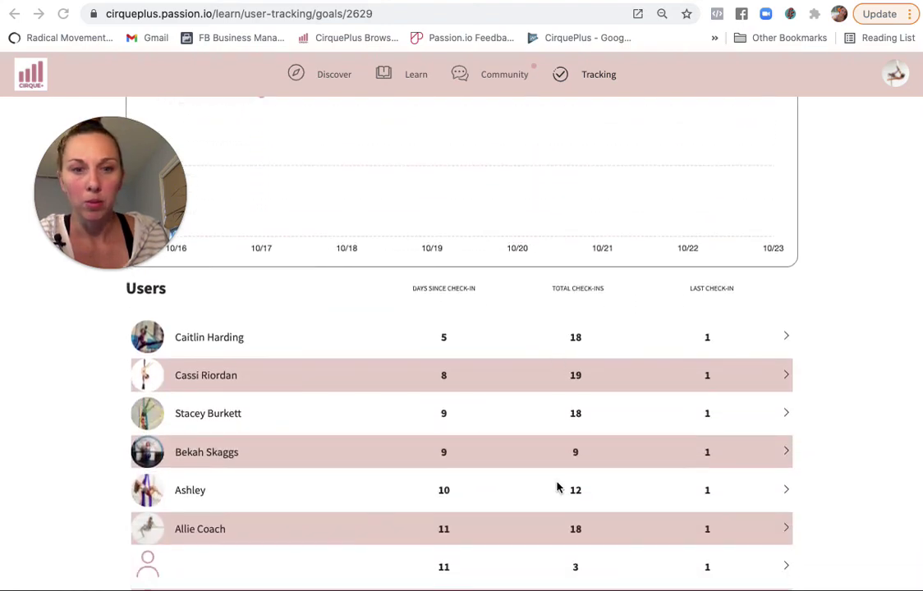
{"action": "scroll", "coordinate": [556, 488], "scroll_direction": "down", "scroll_amount": 2}
{"action": "scroll", "coordinate": [556, 488], "scroll_direction": "up", "scroll_amount": 6}
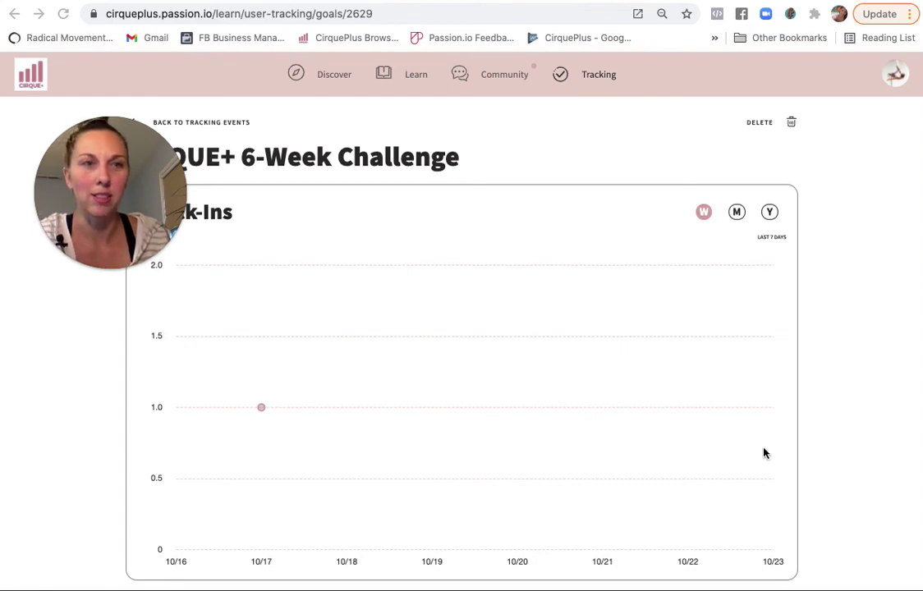
{"action": "scroll", "coordinate": [770, 452], "scroll_direction": "down", "scroll_amount": 3}
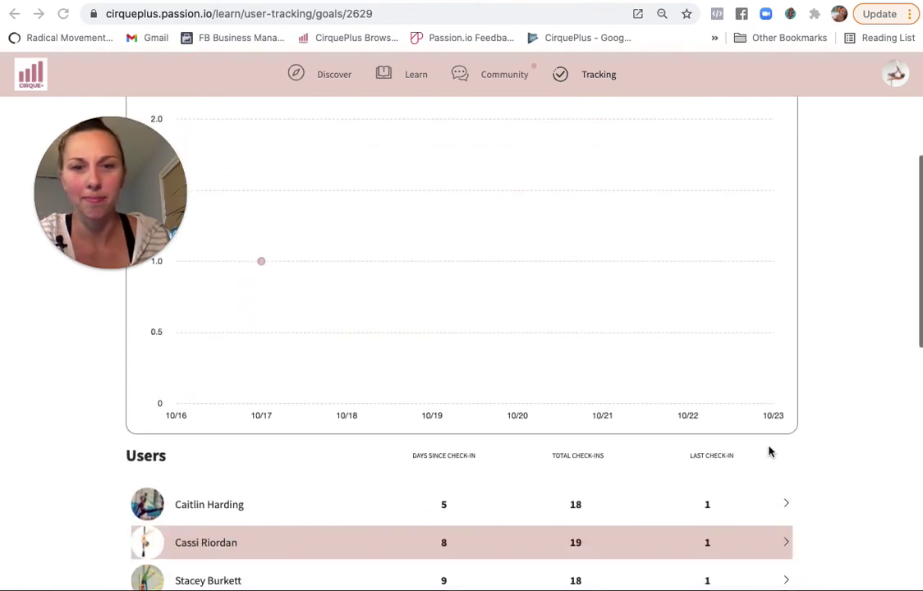
{"action": "scroll", "coordinate": [770, 452], "scroll_direction": "up", "scroll_amount": 3}
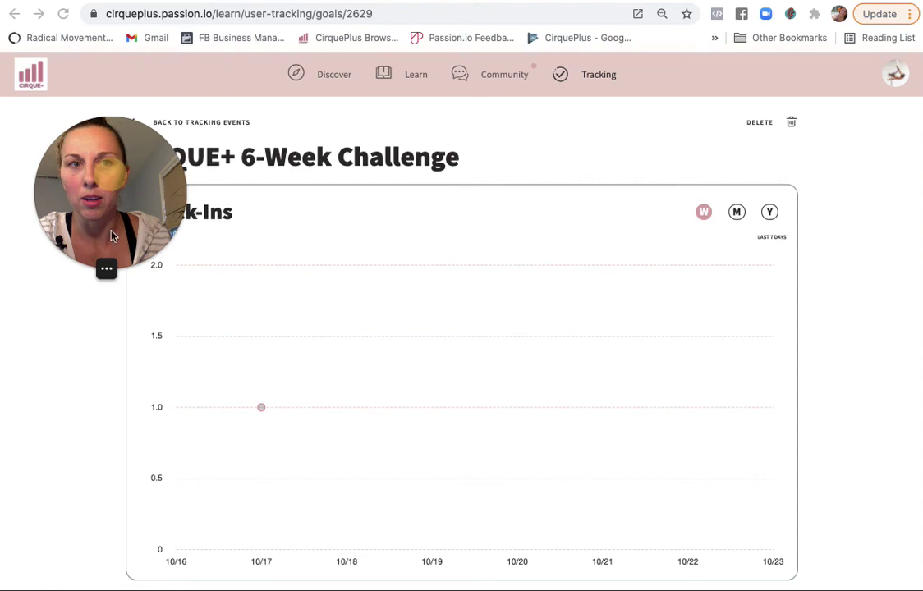
{"action": "mouse_move", "coordinate": [113, 183]}
{"action": "left_mouse_down"}
{"action": "mouse_move", "coordinate": [112, 269]}
{"action": "mouse_move", "coordinate": [127, 170]}
{"action": "left_mouse_up"}
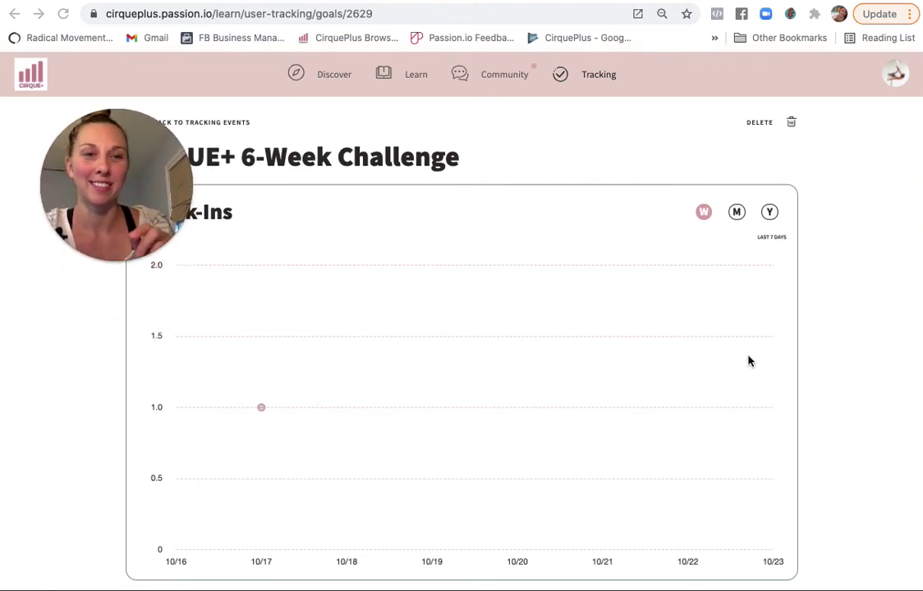
{"action": "scroll", "coordinate": [724, 377], "scroll_direction": "down", "scroll_amount": 5}
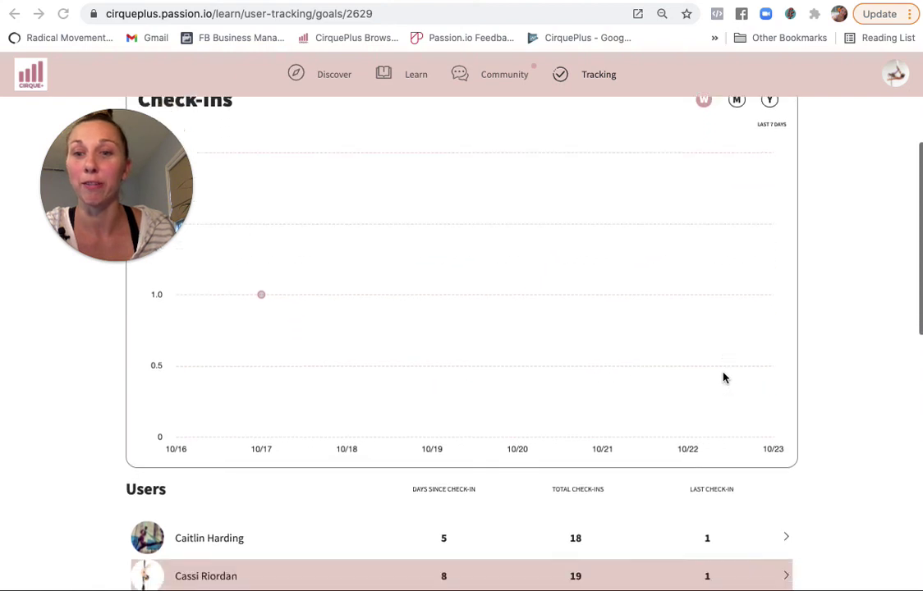
{"action": "scroll", "coordinate": [307, 567], "scroll_direction": "down", "scroll_amount": 3}
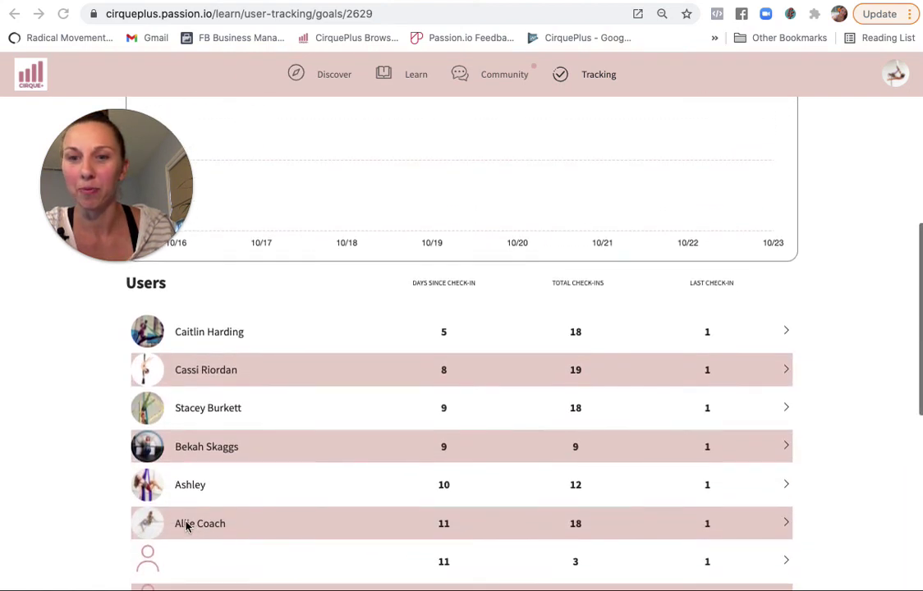
{"action": "scroll", "coordinate": [531, 445], "scroll_direction": "up", "scroll_amount": 8}
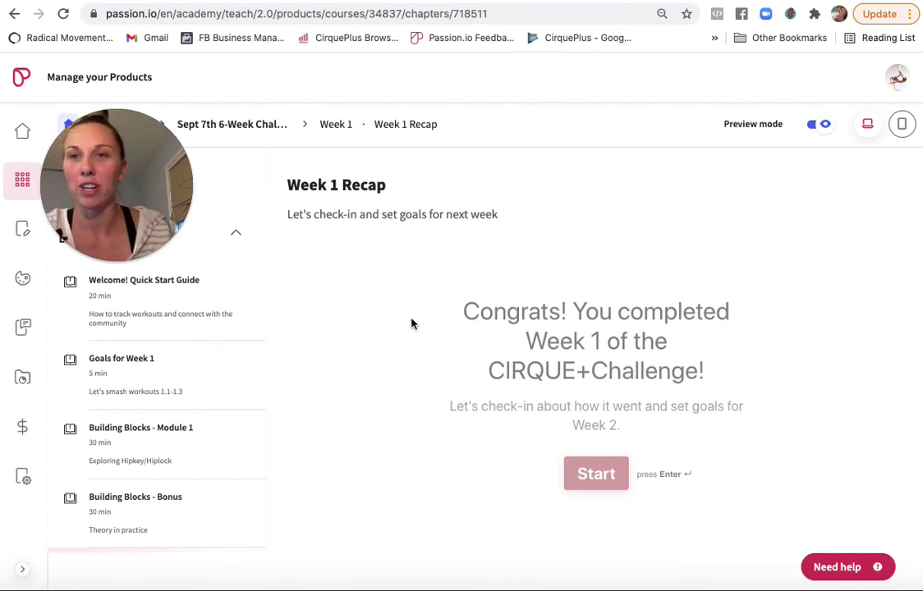
Bring back the Passion.io editor showing the Week 1 Recap lesson of the Sept 7th 6-Week Challenge.
{"action": "left_click_drag", "start_coordinate": [118, 145], "coordinate": [793, 138]}
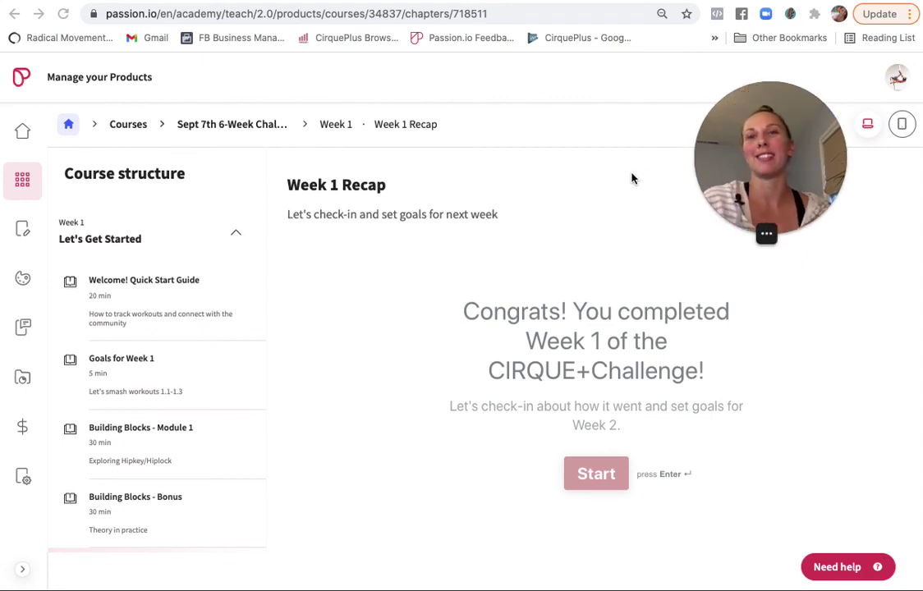